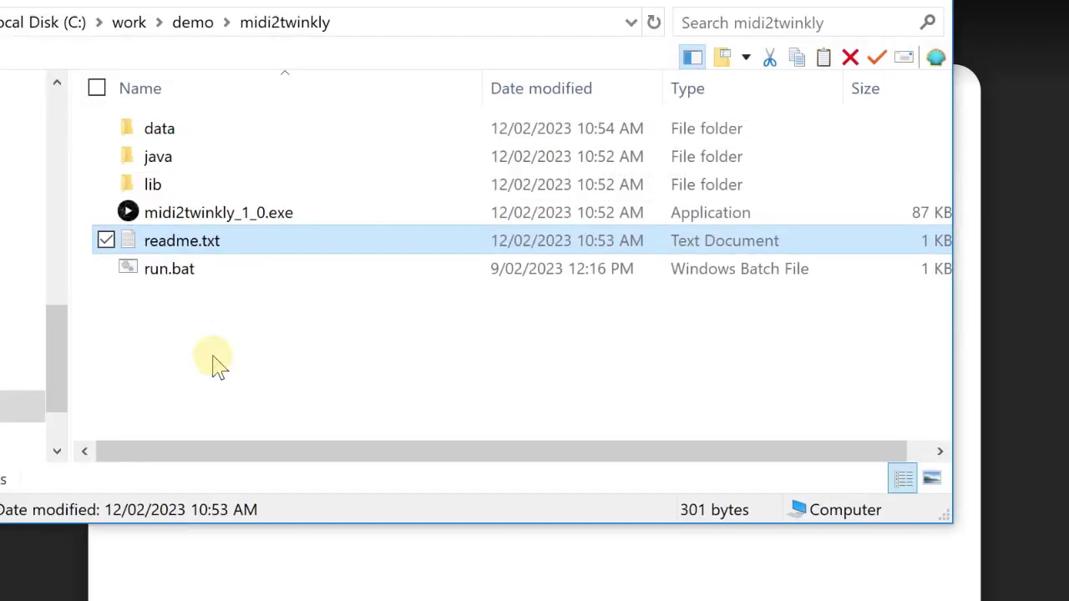
# Open C:\work\demo\midi2twinkly in File Explorer and minimize the browser window
pyautogui.click(192, 25)
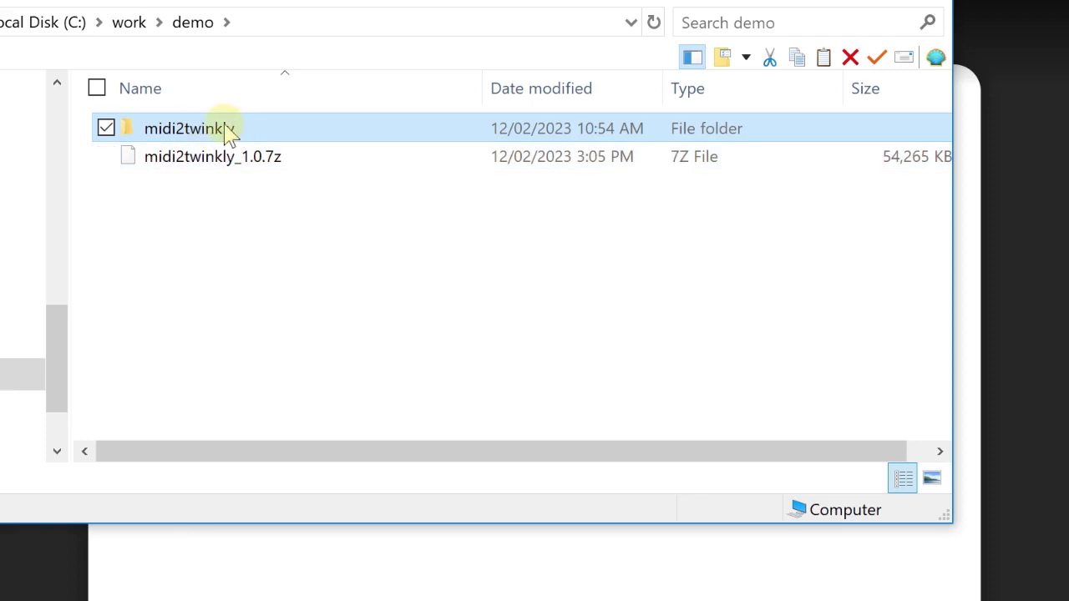
pyautogui.doubleClick(230, 132)
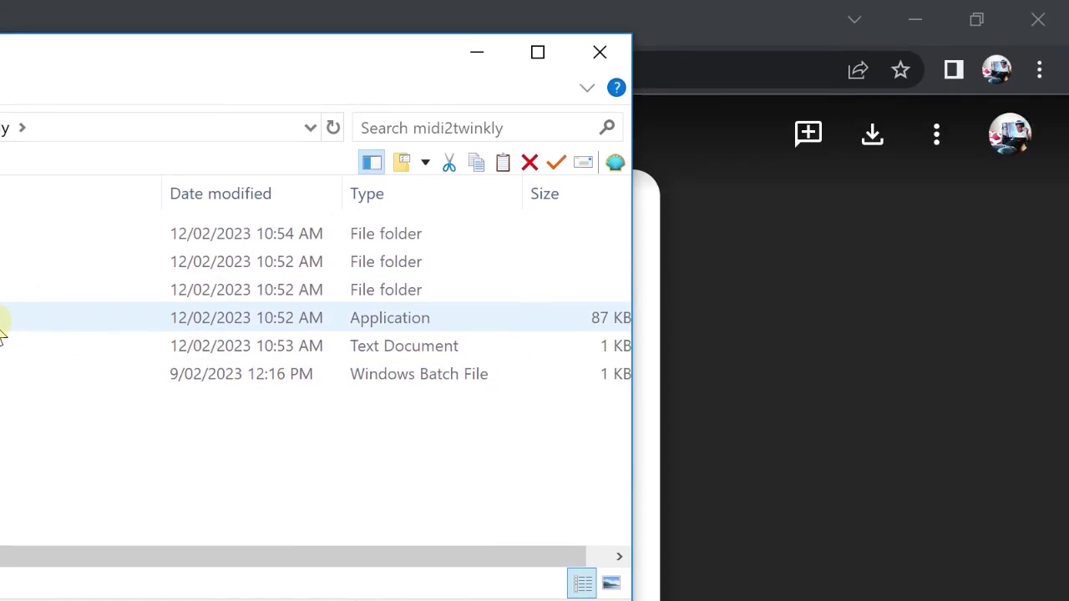
pyautogui.click(923, 22)
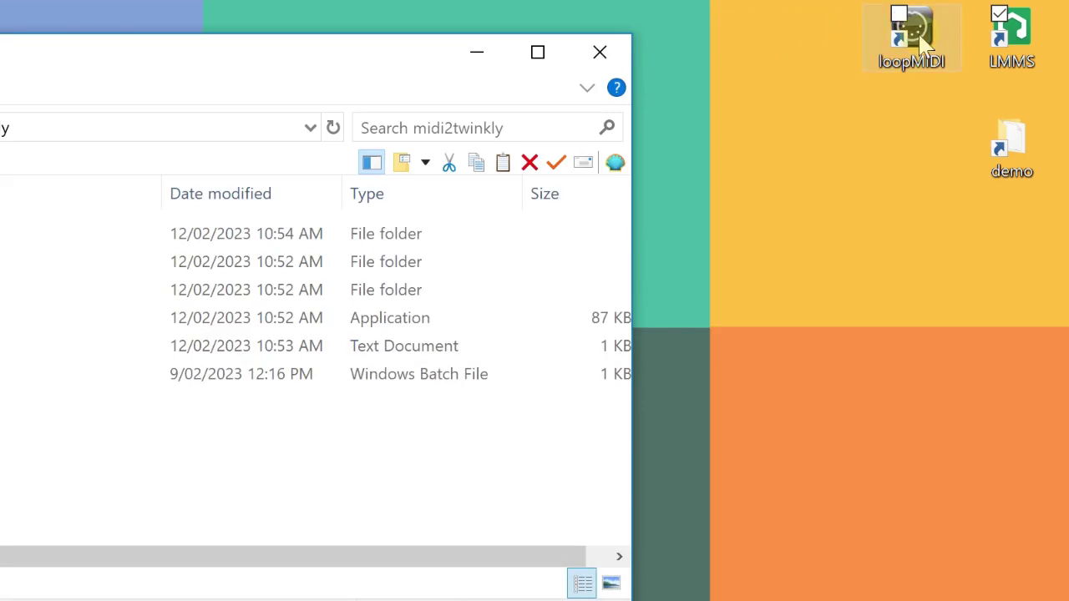
# Launch loopMIDI from the desktop and add a new virtual port named 'loopMIDI Port'
pyautogui.doubleClick(923, 46)
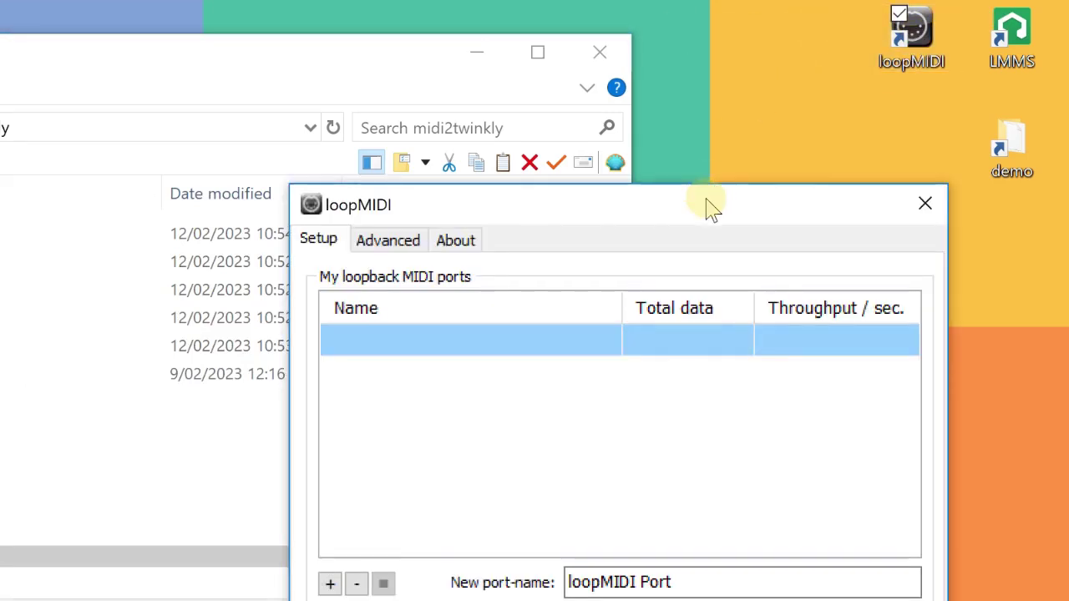
pyautogui.moveTo(709, 208); pyautogui.dragTo(443, 213)
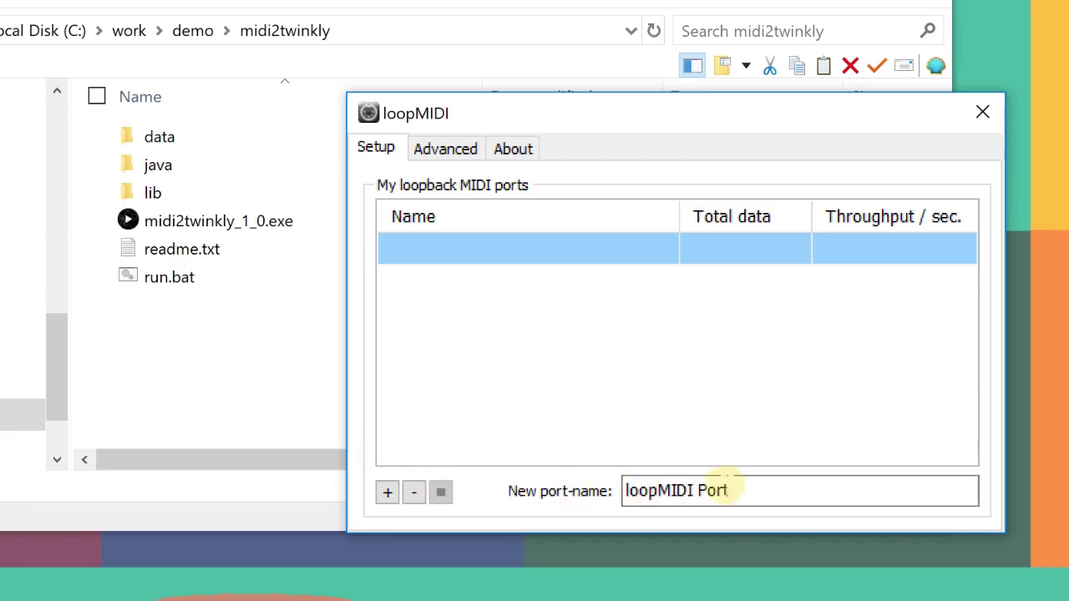
pyautogui.click(387, 493)
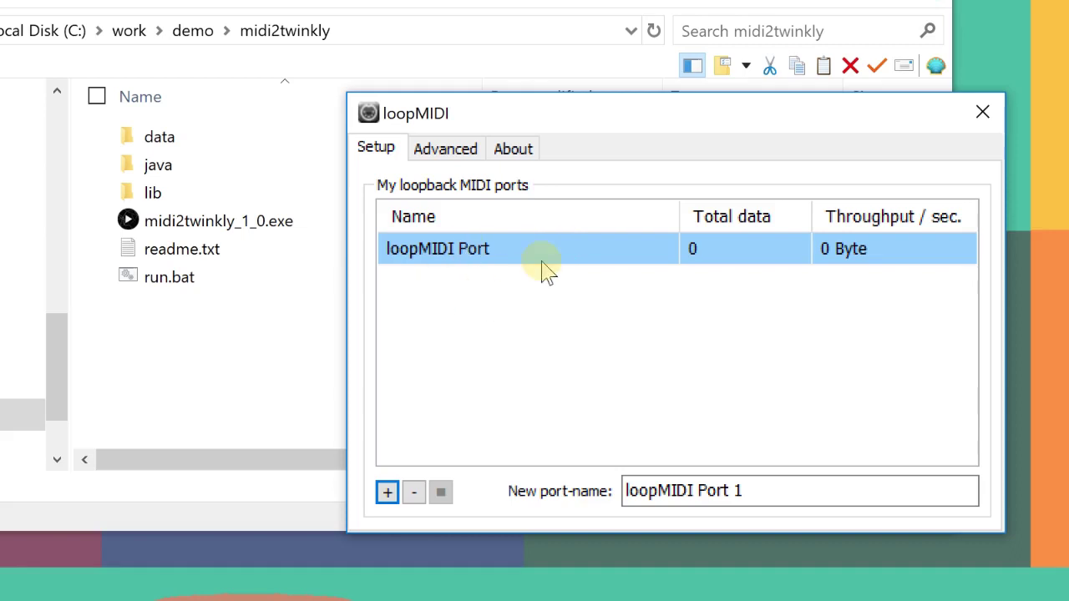
# Open mapping.csv from the midi2twinkly data folder in Notepad
pyautogui.moveTo(877, 117); pyautogui.dragTo(1068, 277)
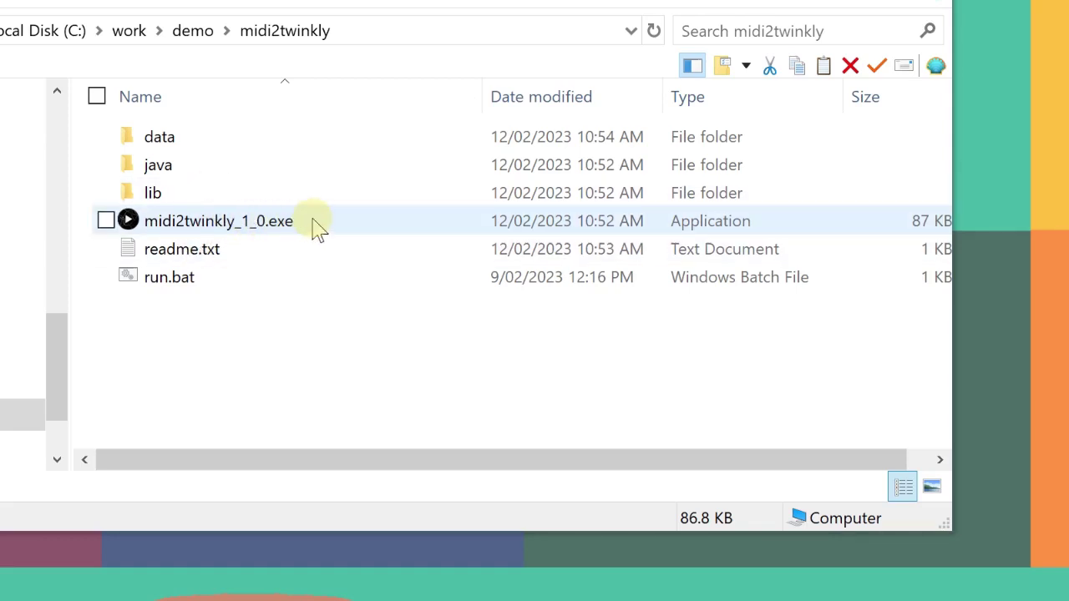
pyautogui.doubleClick(244, 143)
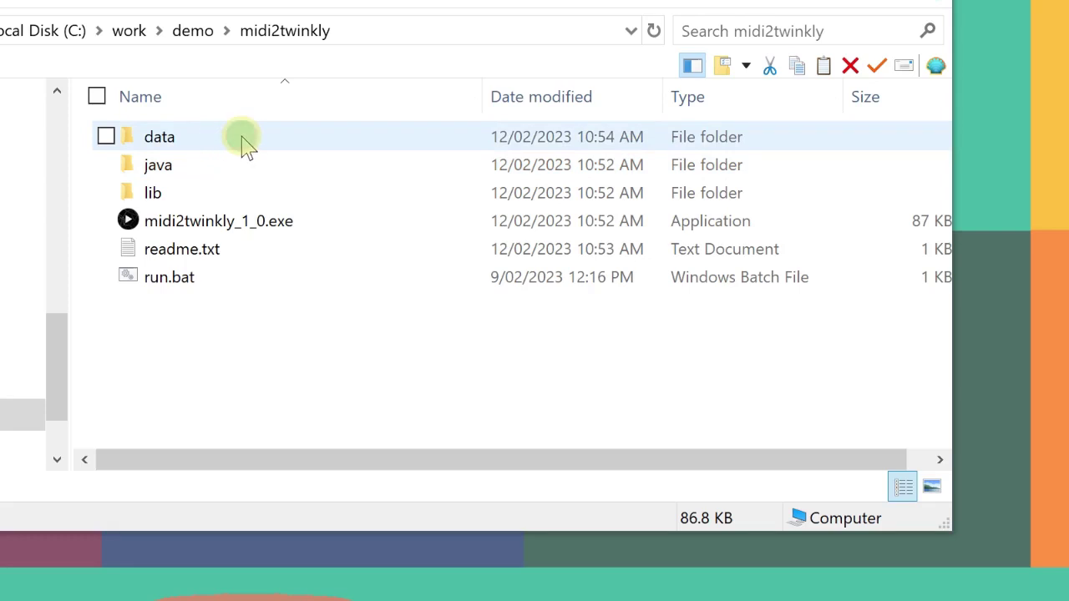
pyautogui.click(776, 167)
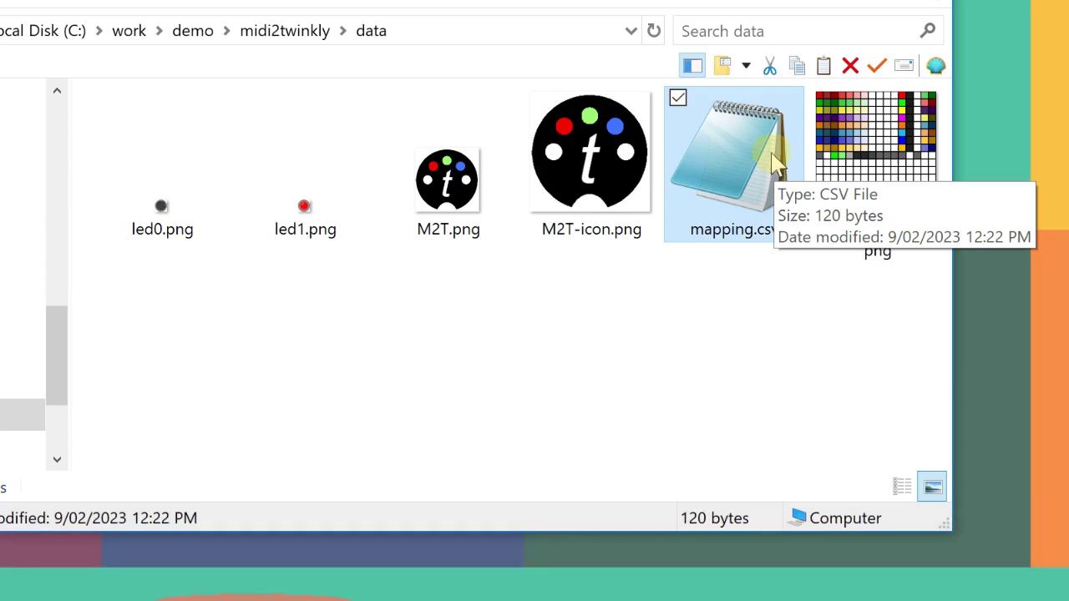
pyautogui.doubleClick(777, 164)
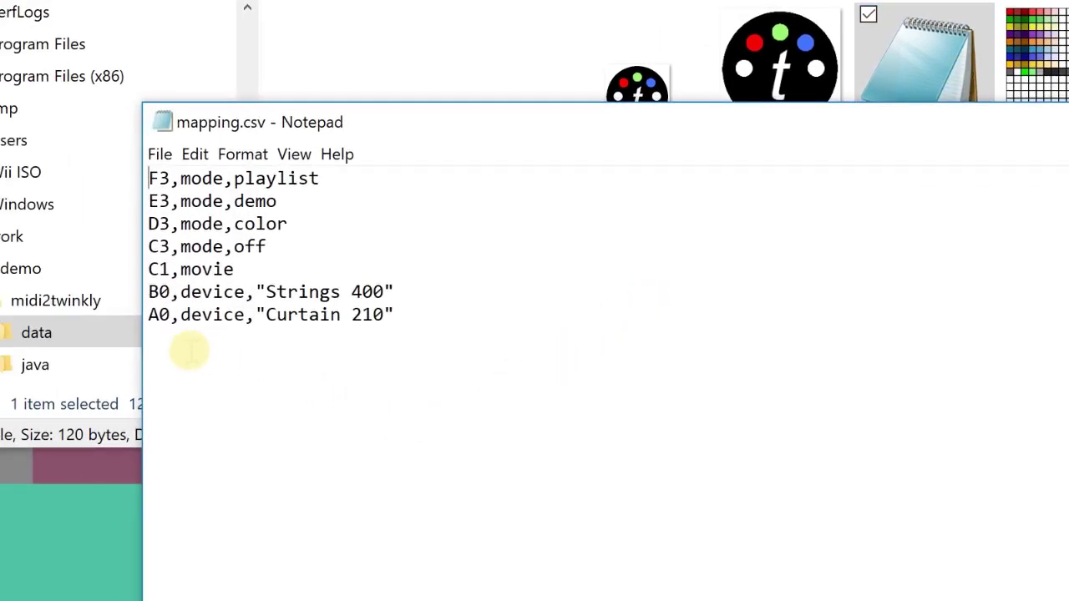
# Highlight the A0 note and the Curtain 210 and Strings 400 device names in mapping.csv
pyautogui.doubleClick(159, 315)
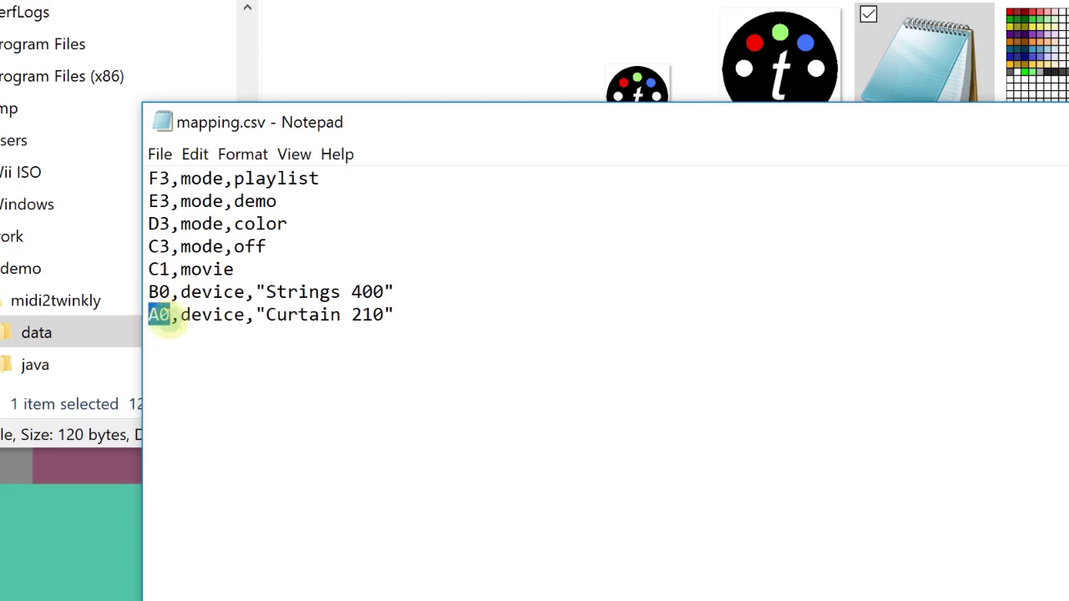
pyautogui.moveTo(257, 315); pyautogui.dragTo(393, 315)
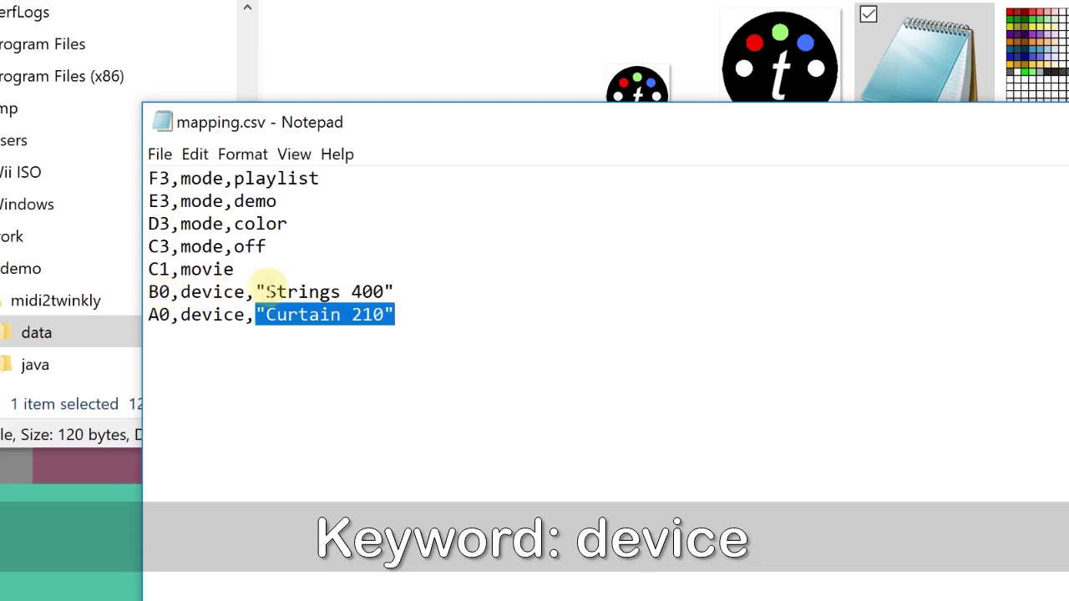
pyautogui.moveTo(255, 291); pyautogui.dragTo(393, 291)
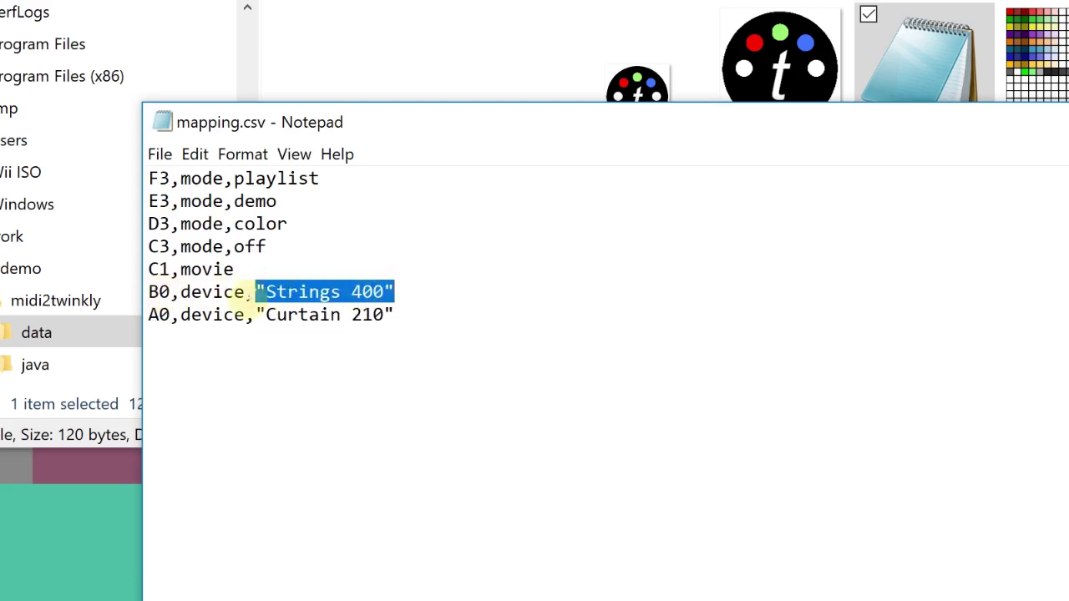
pyautogui.click(258, 315)
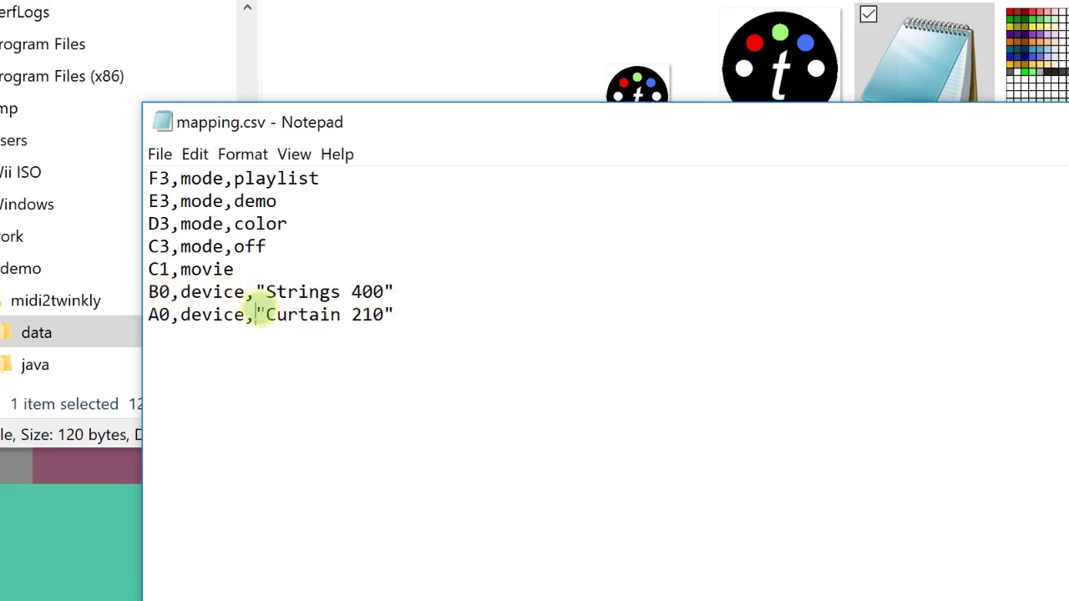
pyautogui.moveTo(259, 315); pyautogui.dragTo(393, 314)
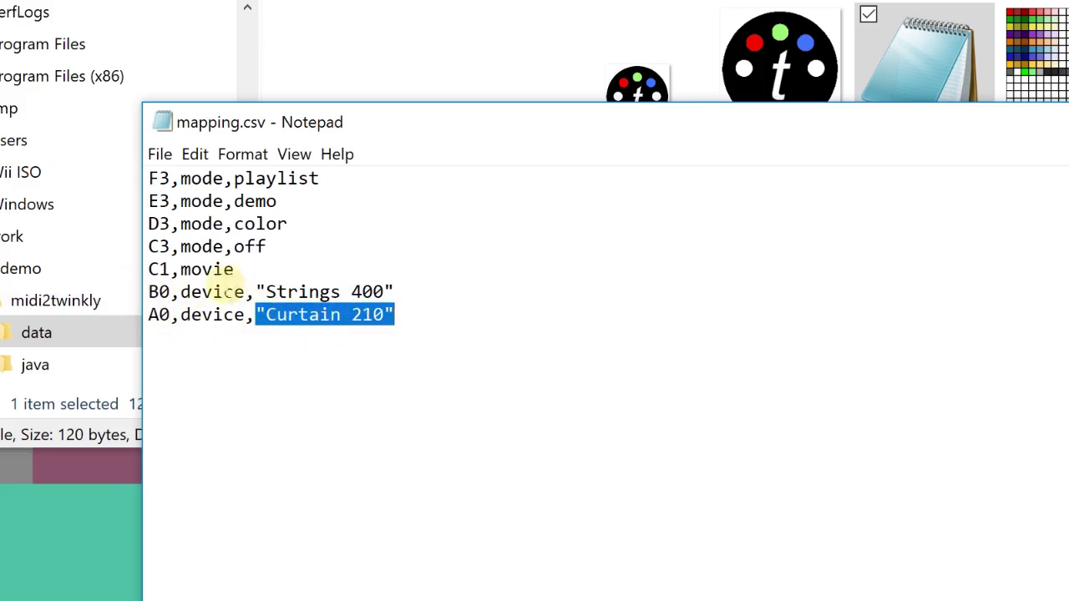
# Highlight the C1 note's movie keyword and the mode keyword on the C3 line
pyautogui.moveTo(168, 268); pyautogui.dragTo(150, 269)
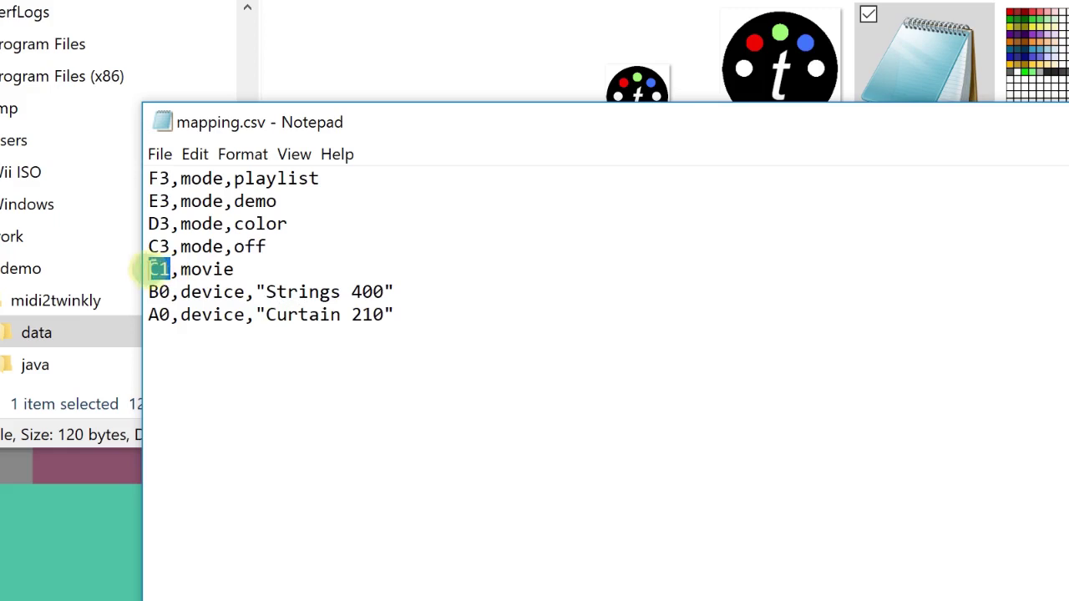
pyautogui.moveTo(234, 269); pyautogui.dragTo(179, 269)
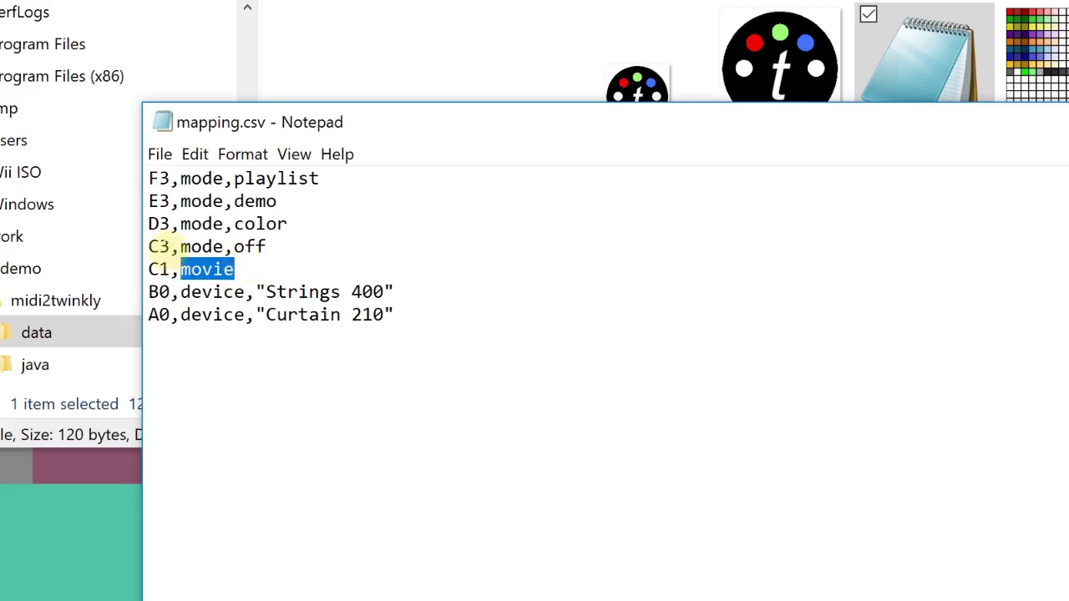
pyautogui.click(167, 244)
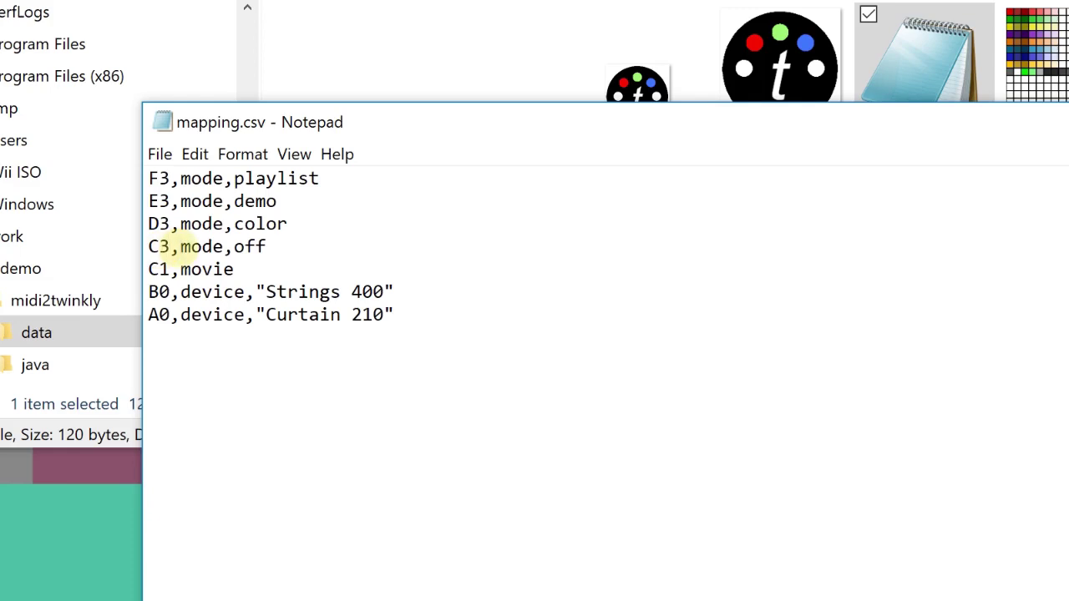
pyautogui.moveTo(181, 245); pyautogui.dragTo(224, 246)
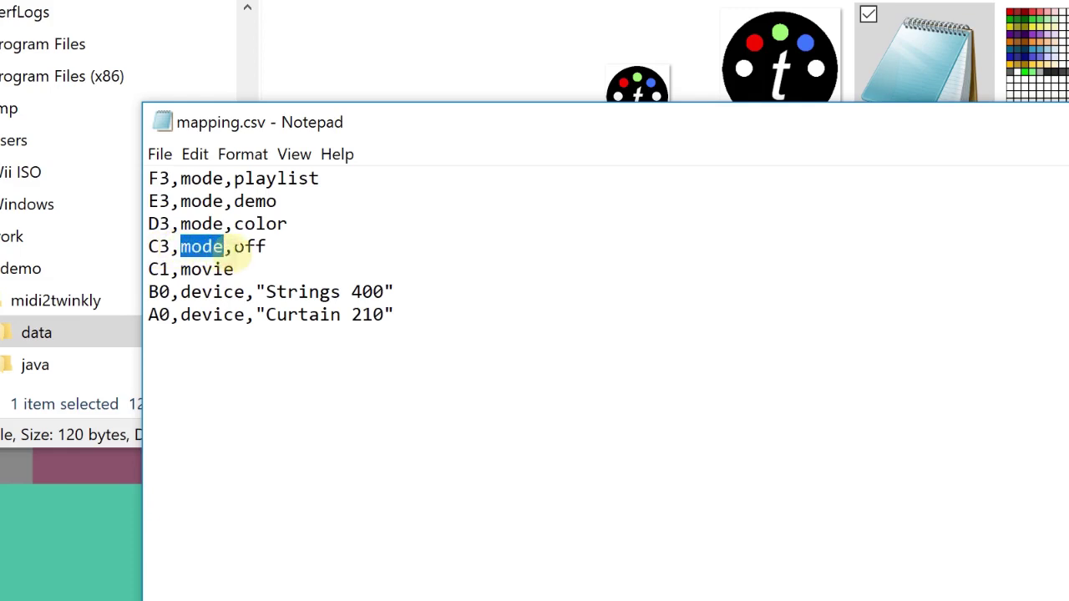
pyautogui.click(267, 247)
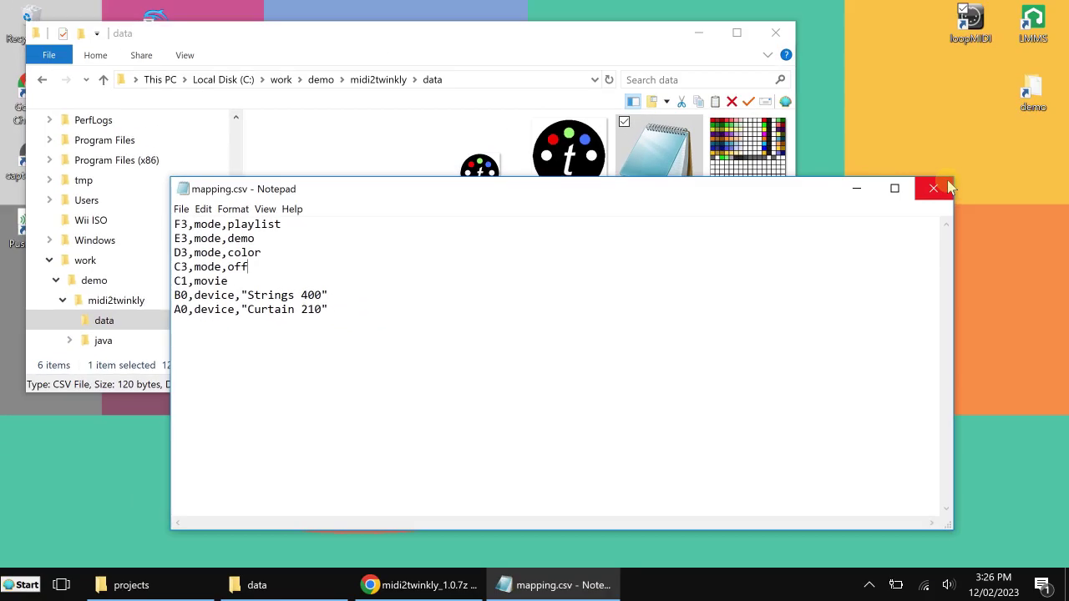
# Close mapping.csv and open run.bat from the midi2twinkly folder for editing
pyautogui.click(934, 189)
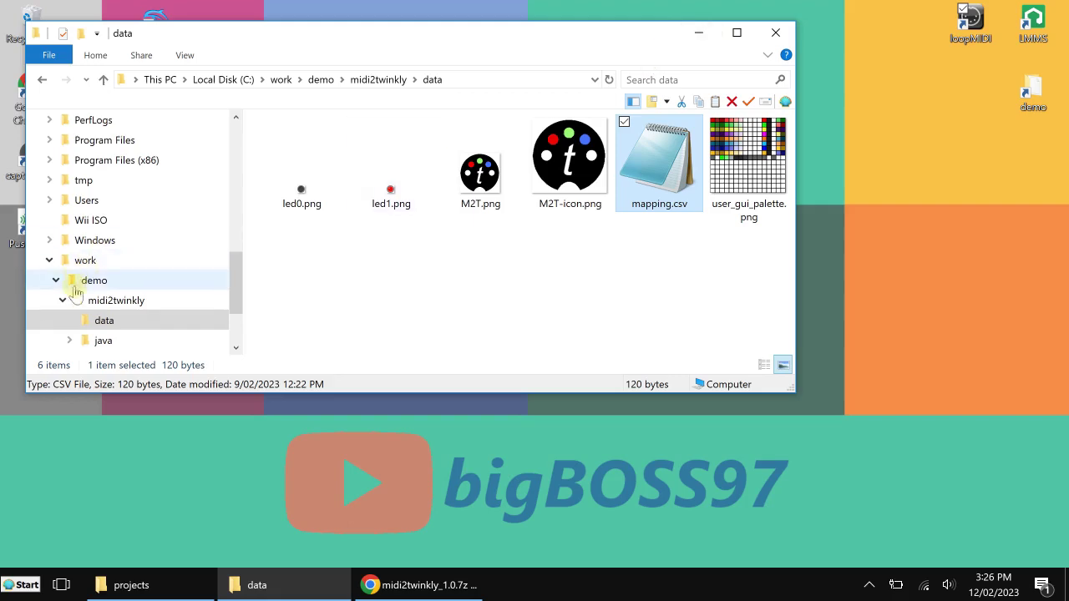
pyautogui.click(107, 299)
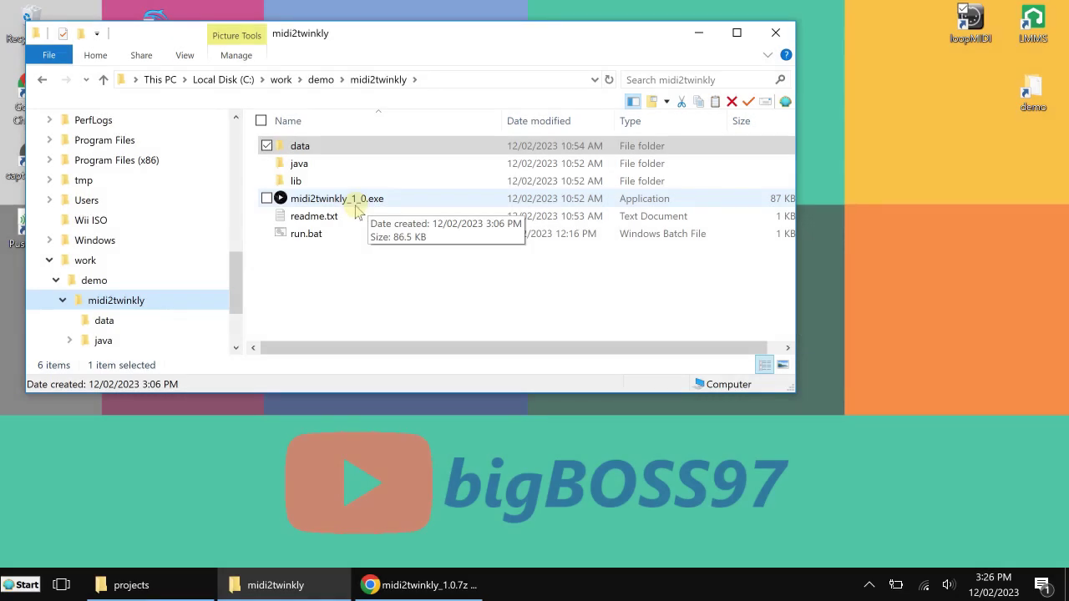
pyautogui.click(320, 236)
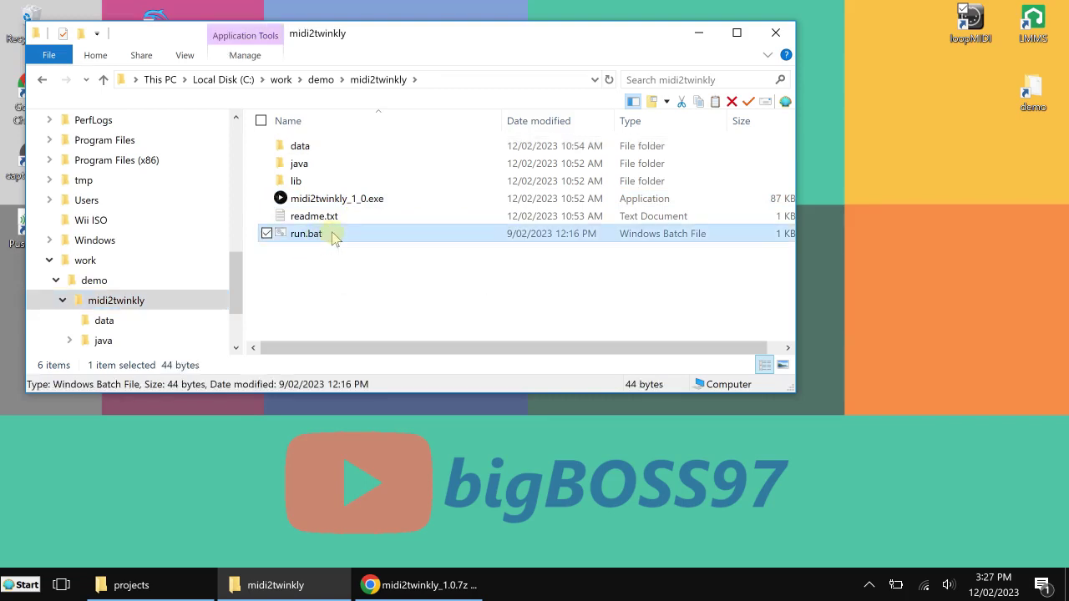
pyautogui.rightClick(333, 235)
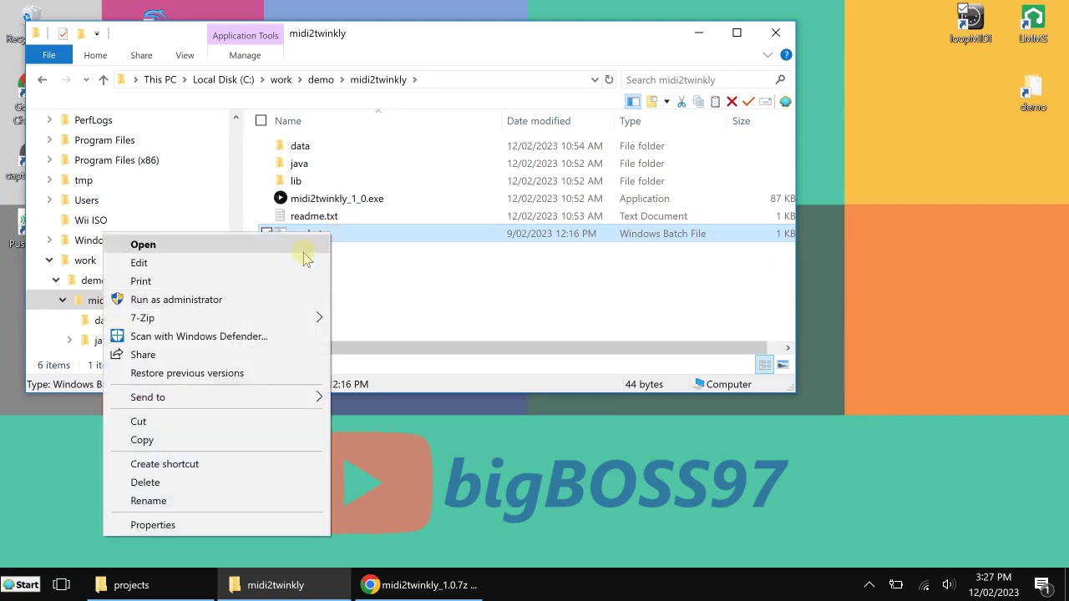
pyautogui.click(265, 264)
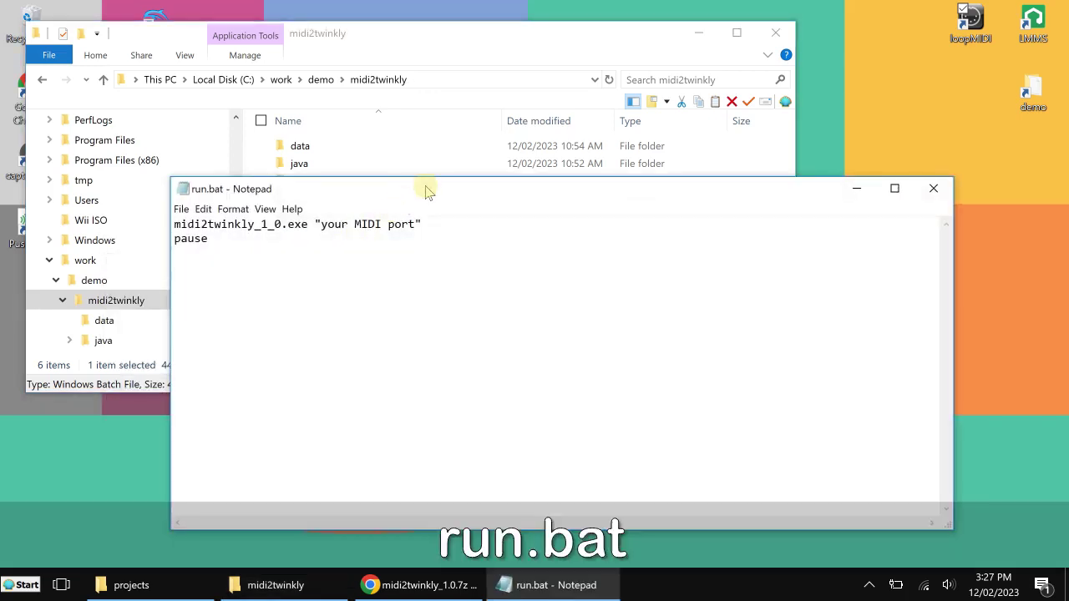
# Select the 'your MIDI port' placeholder in run.bat, then close it without changes
pyautogui.moveTo(468, 272); pyautogui.dragTo(482, 279)
pyautogui.click(375, 311)
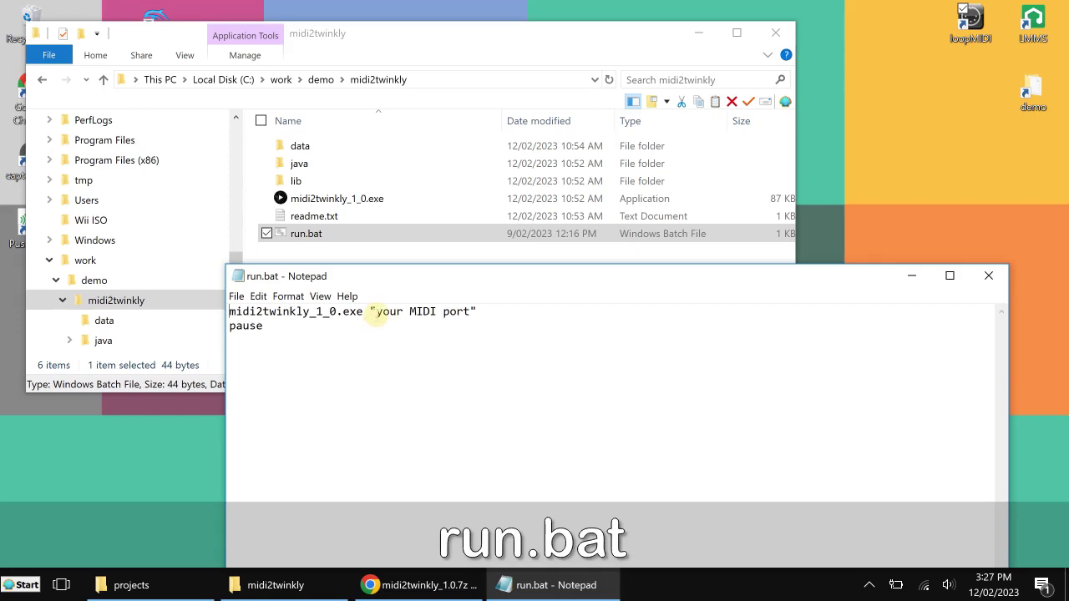
pyautogui.moveTo(375, 311); pyautogui.dragTo(473, 312)
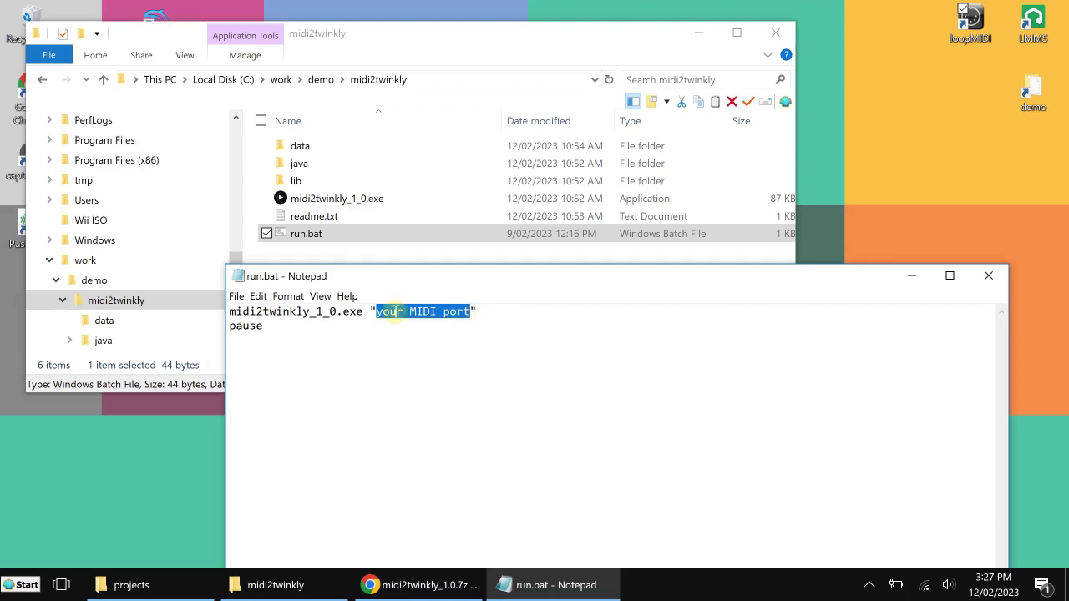
pyautogui.click(989, 276)
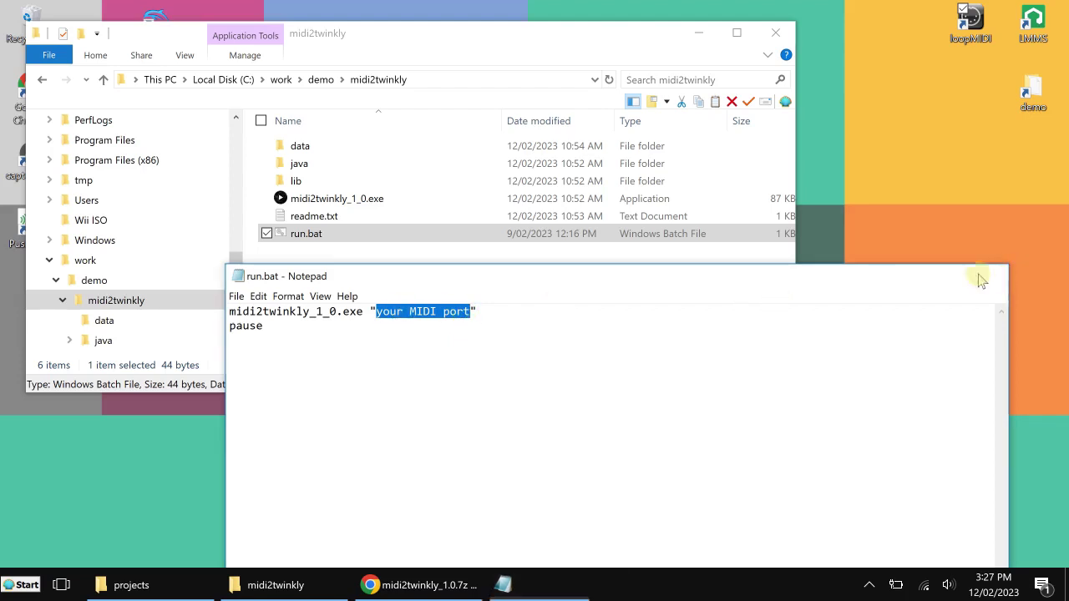
# Launch midi2twinkly and allow the Java app through the Windows firewall
pyautogui.doubleClick(378, 201)
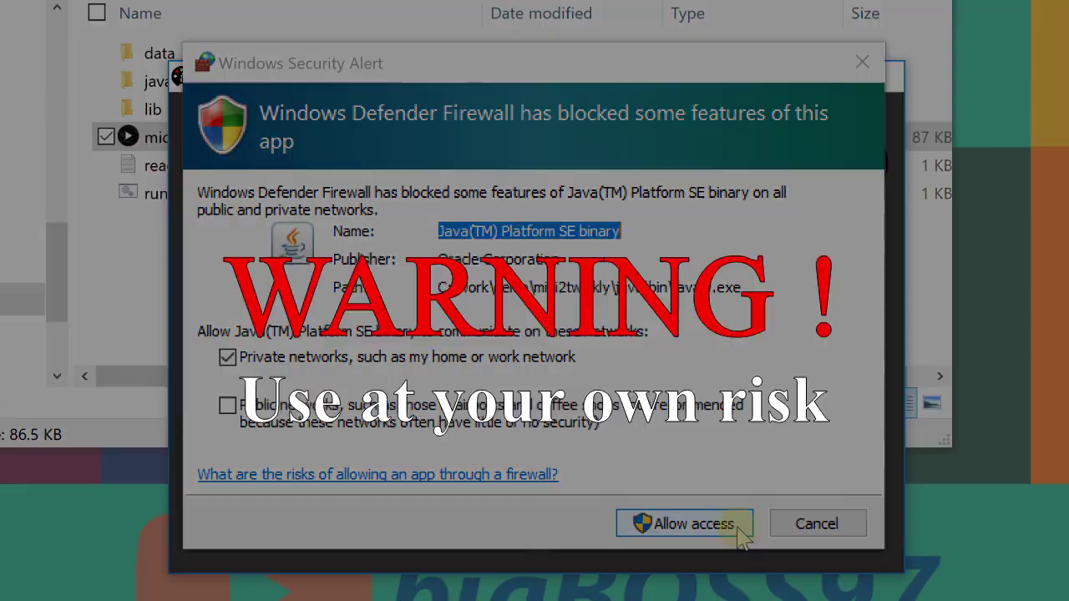
pyautogui.click(735, 536)
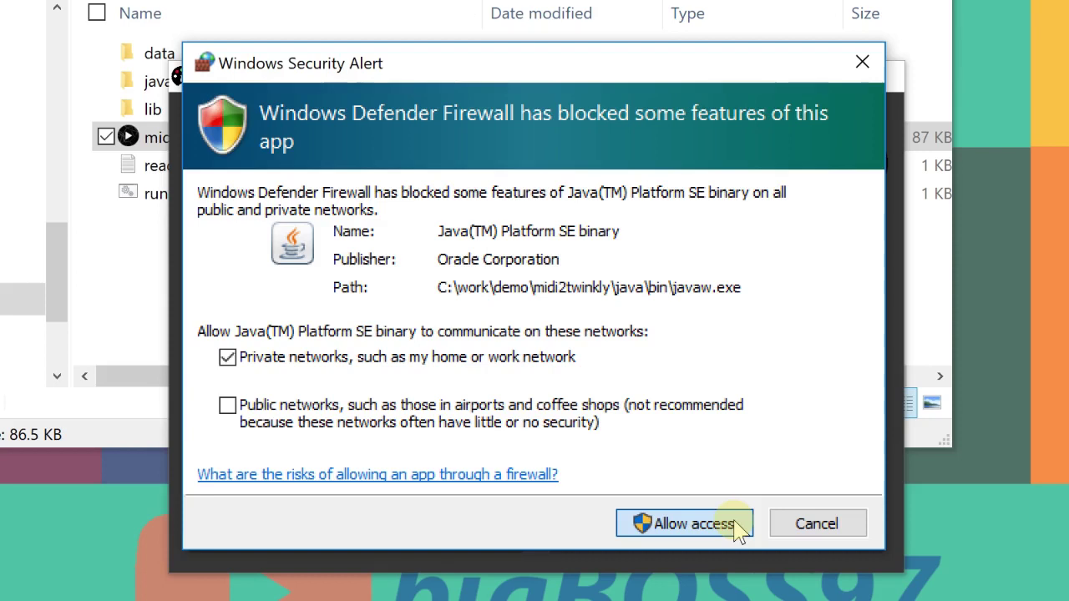
pyautogui.click(738, 527)
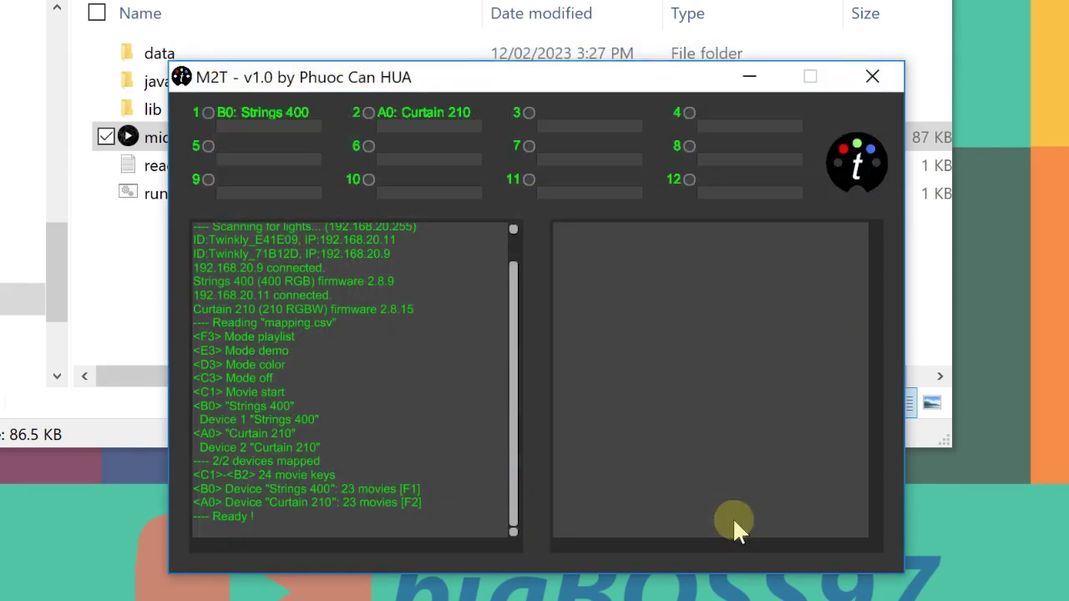
pyautogui.moveTo(515, 277); pyautogui.dragTo(517, 235)
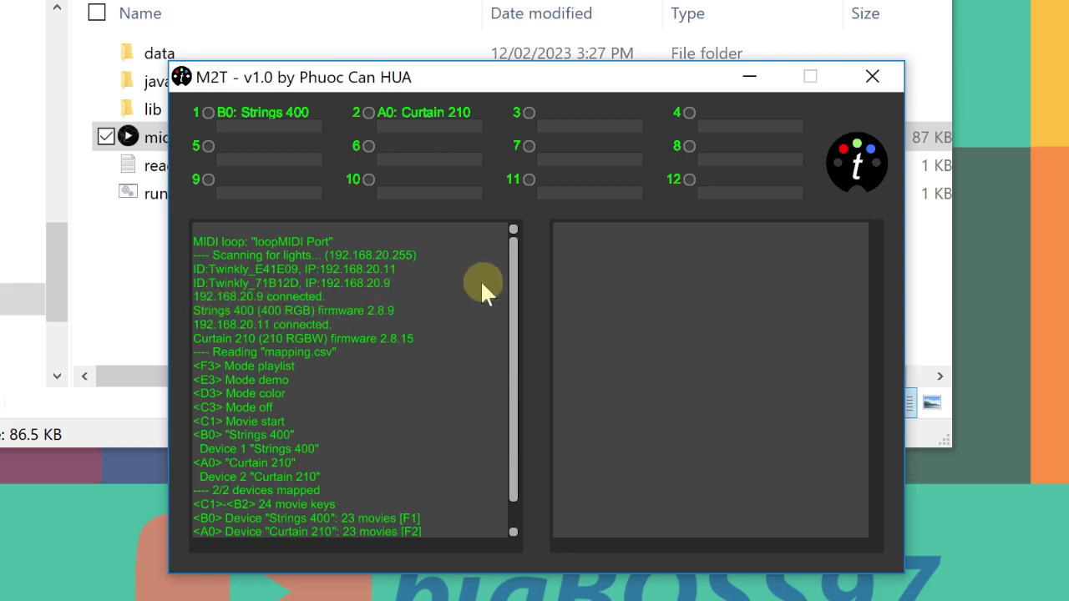
pyautogui.moveTo(510, 285); pyautogui.dragTo(515, 327)
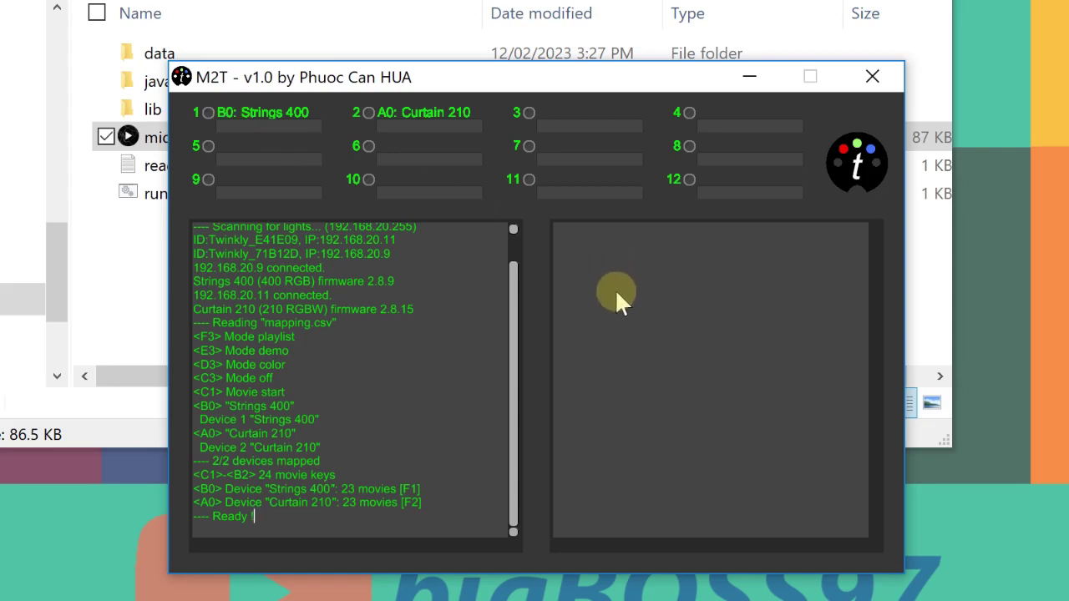
# List the effects mapped to Strings 400 in M2T with F1
pyautogui.press('F1')
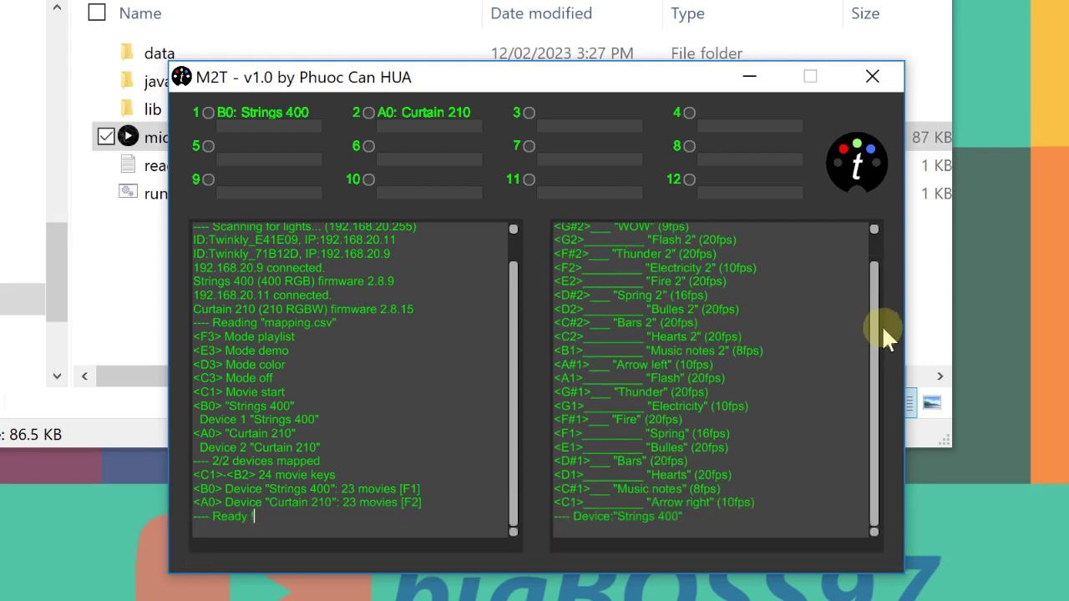
pyautogui.moveTo(877, 337)
pyautogui.mouseDown()
pyautogui.moveTo(874, 303)
pyautogui.moveTo(883, 353)
pyautogui.mouseUp()
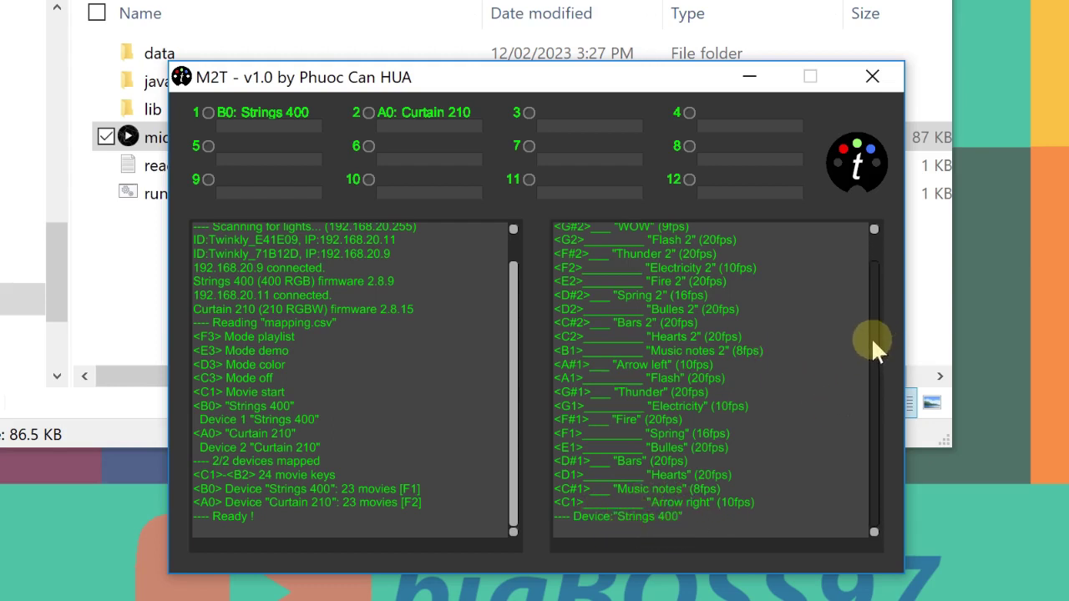
pyautogui.moveTo(871, 337); pyautogui.dragTo(873, 322)
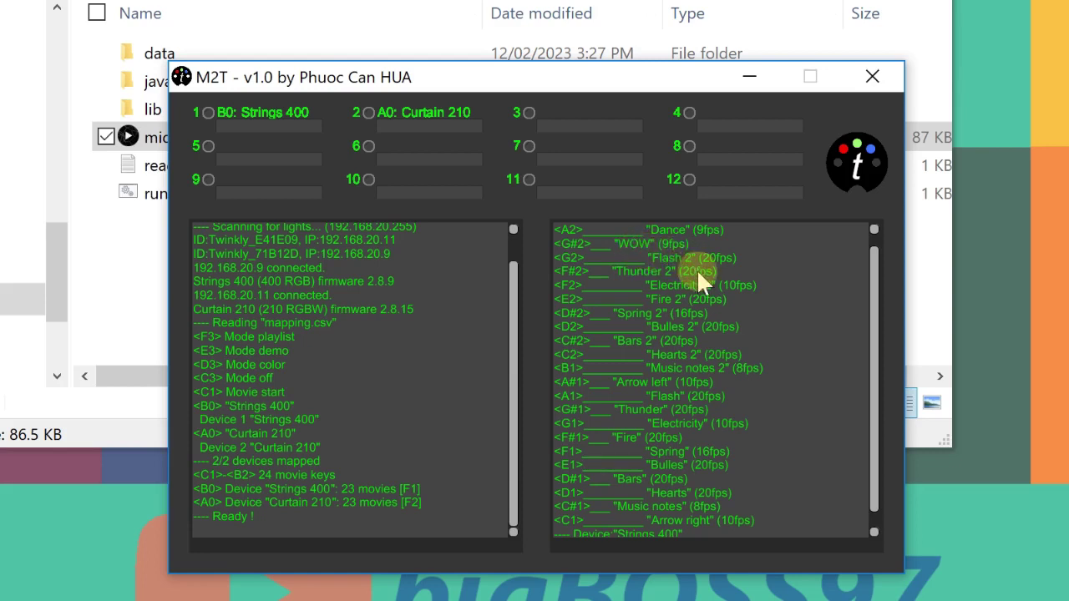
pyautogui.scroll(1, 751, 351)
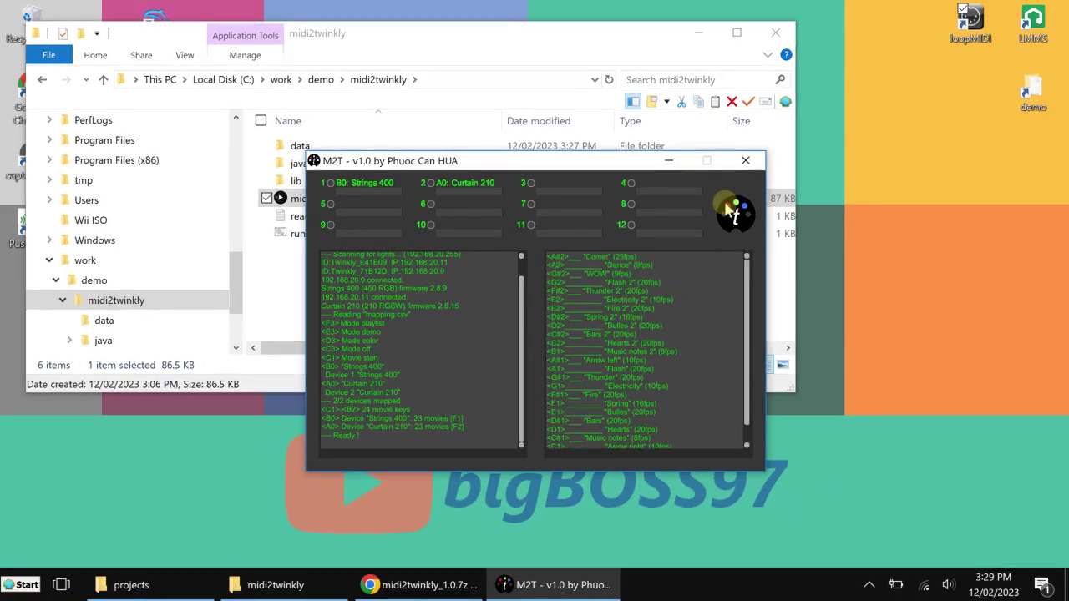
# Clear the desktop, move M2T higher, launch LMMS and widen the Song-Editor
pyautogui.click(699, 33)
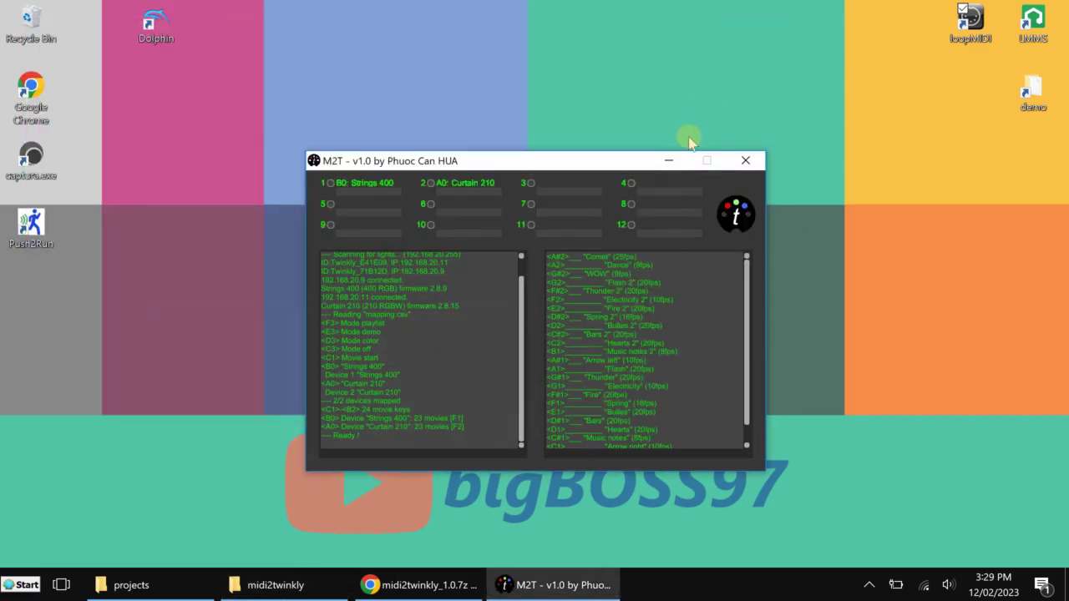
pyautogui.moveTo(630, 164); pyautogui.dragTo(664, 86)
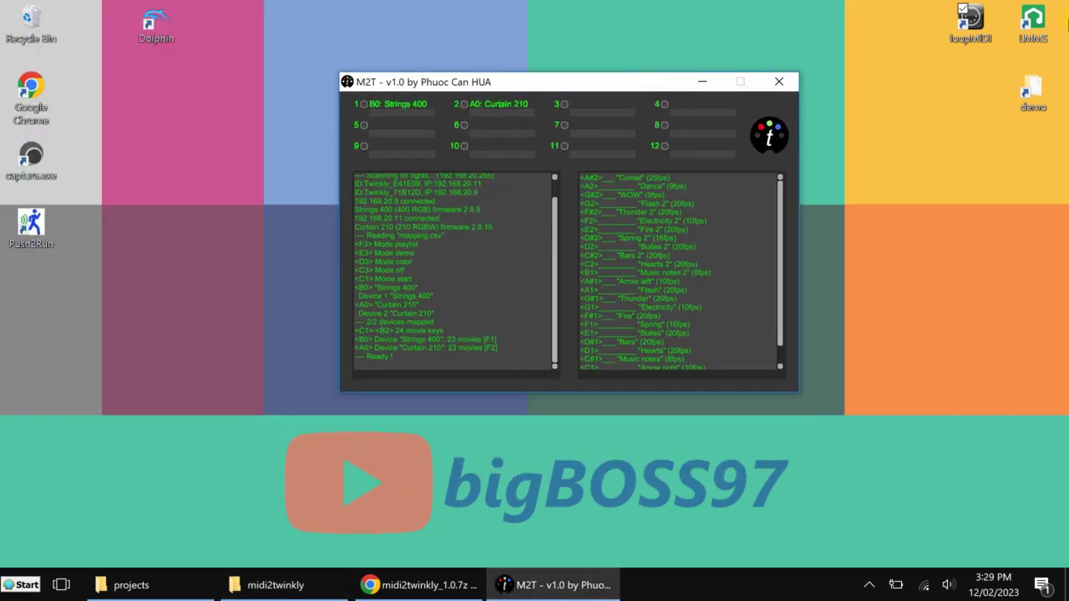
pyautogui.doubleClick(1034, 23)
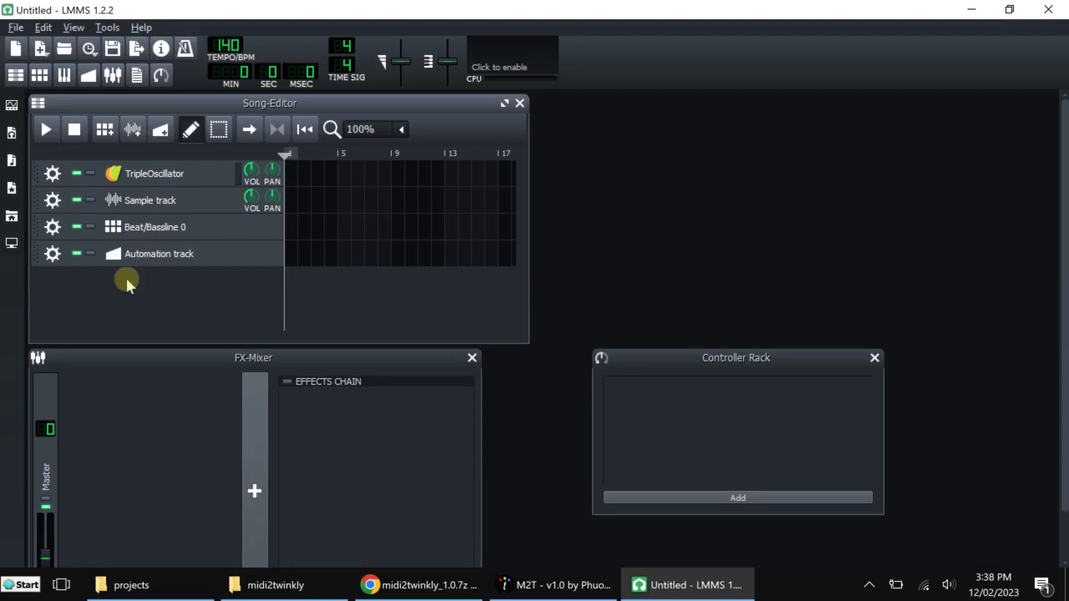
pyautogui.moveTo(528, 207); pyautogui.dragTo(592, 232)
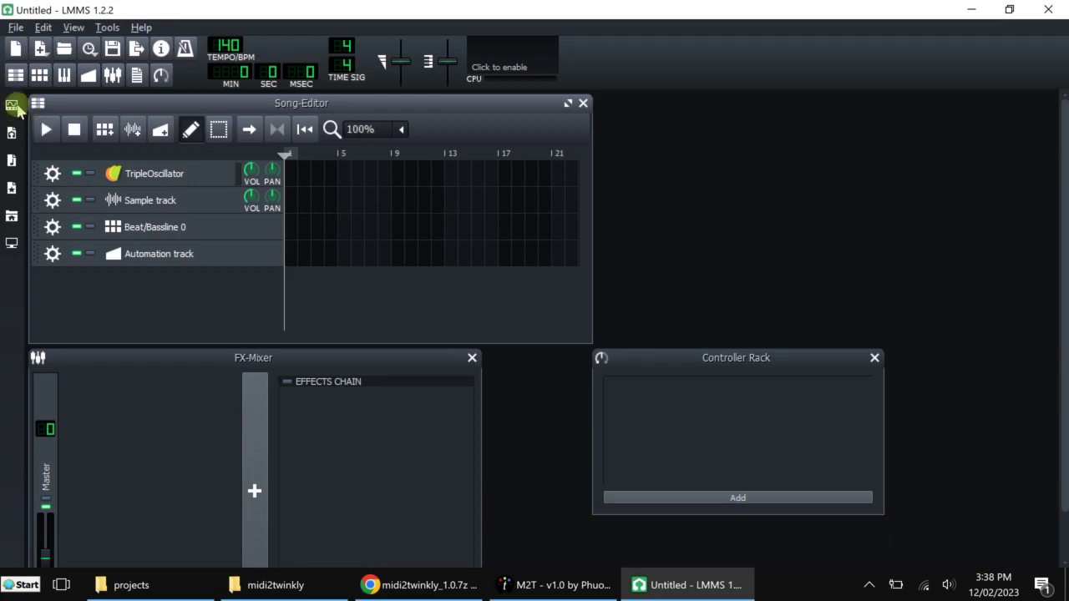
# Add a GIG Player track to the Song-Editor from the Instrument Plugins list
pyautogui.click(17, 107)
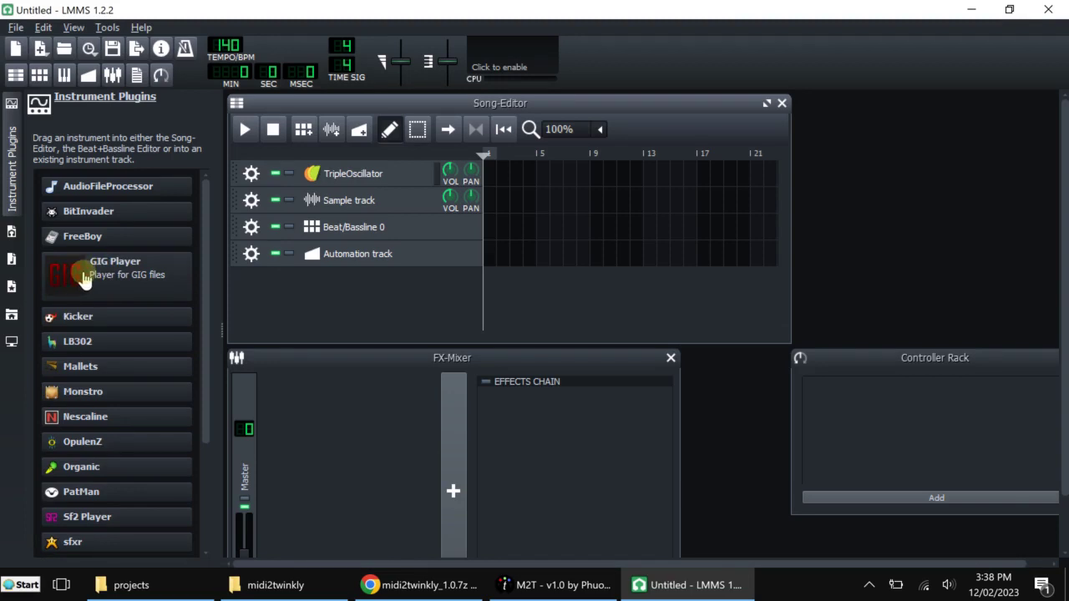
pyautogui.moveTo(83, 278); pyautogui.dragTo(285, 290)
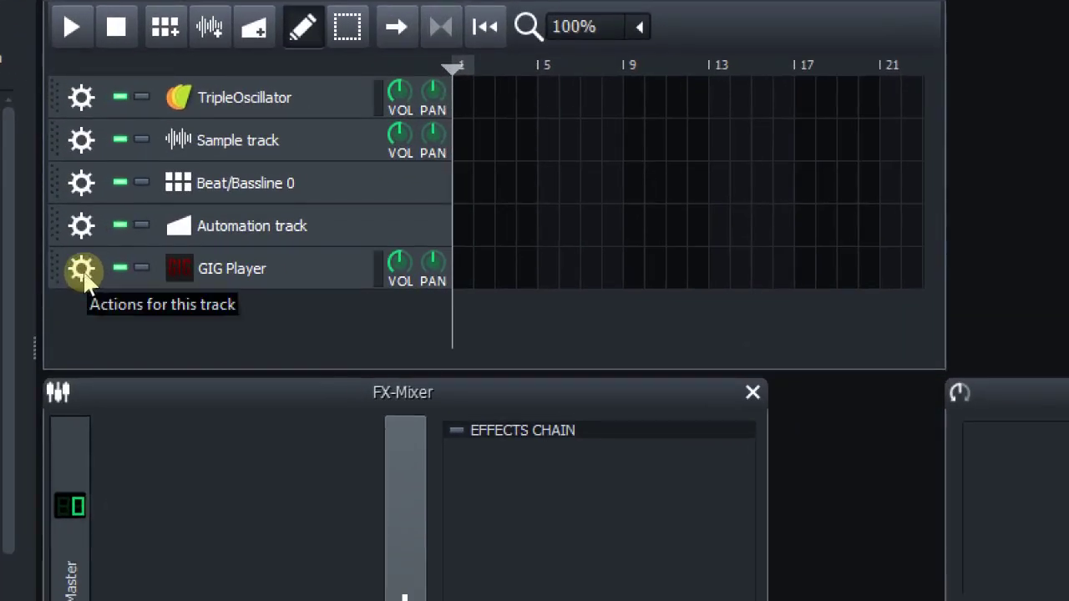
pyautogui.click(82, 269)
pyautogui.moveTo(147, 430)
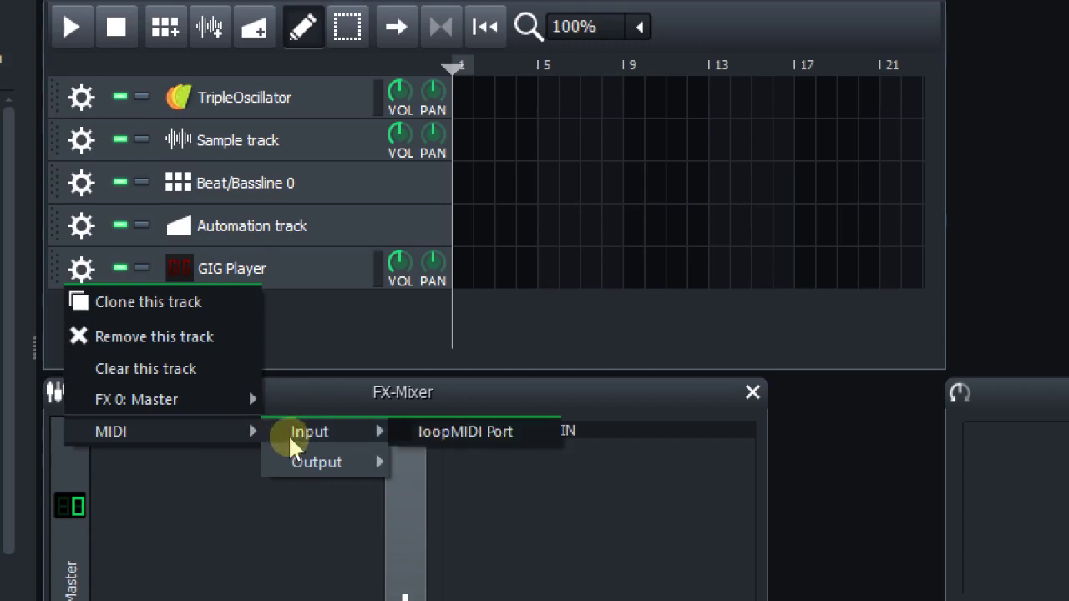
# Route the GIG Player track's MIDI output to loopMIDI Port instead of Microsoft GS Wavetable Synth
pyautogui.moveTo(310, 468)
pyautogui.click(529, 462)
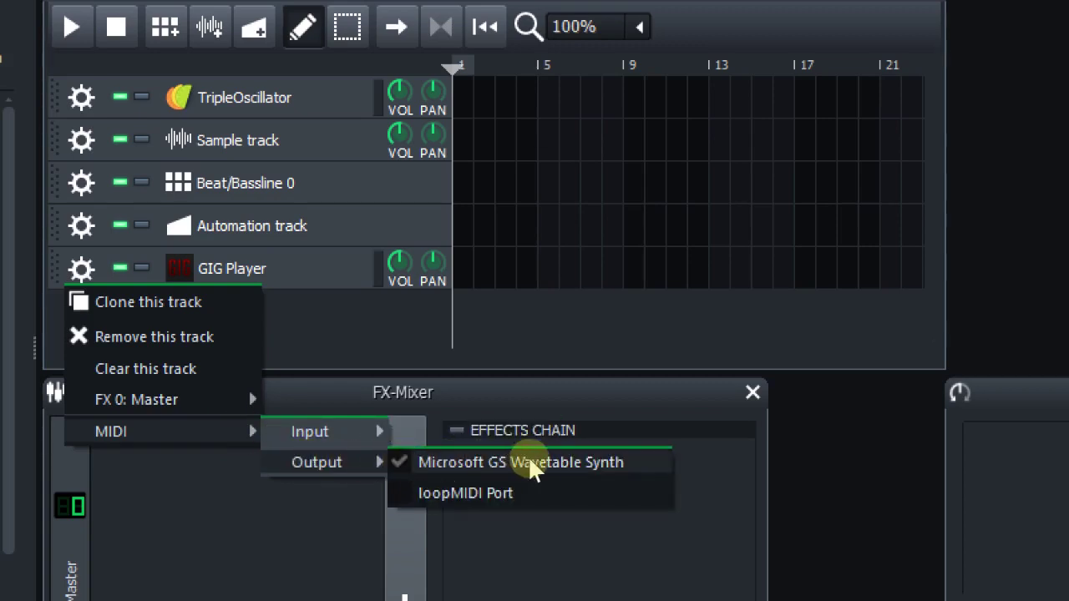
pyautogui.click(557, 492)
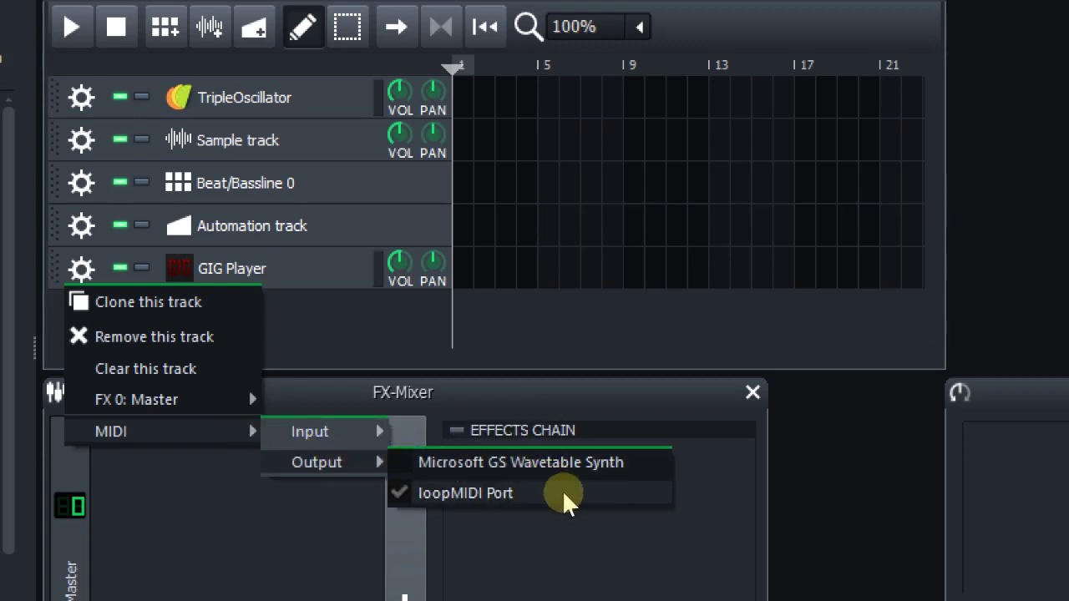
pyautogui.click(562, 491)
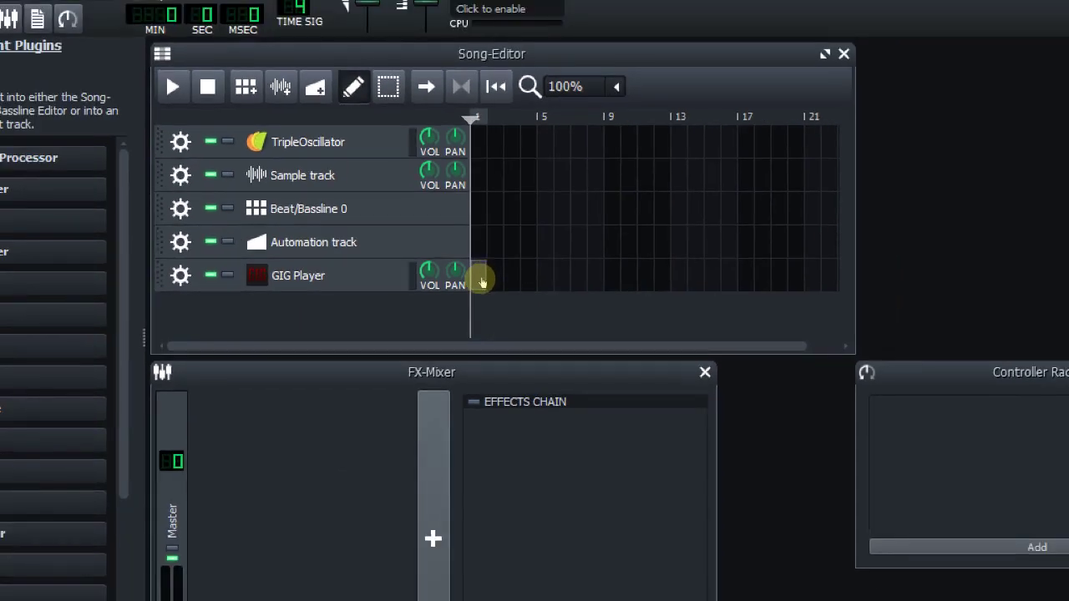
# Open the GIG Player clip in the Piano-Roll, play a note near C3 and check M2T
pyautogui.doubleClick(482, 282)
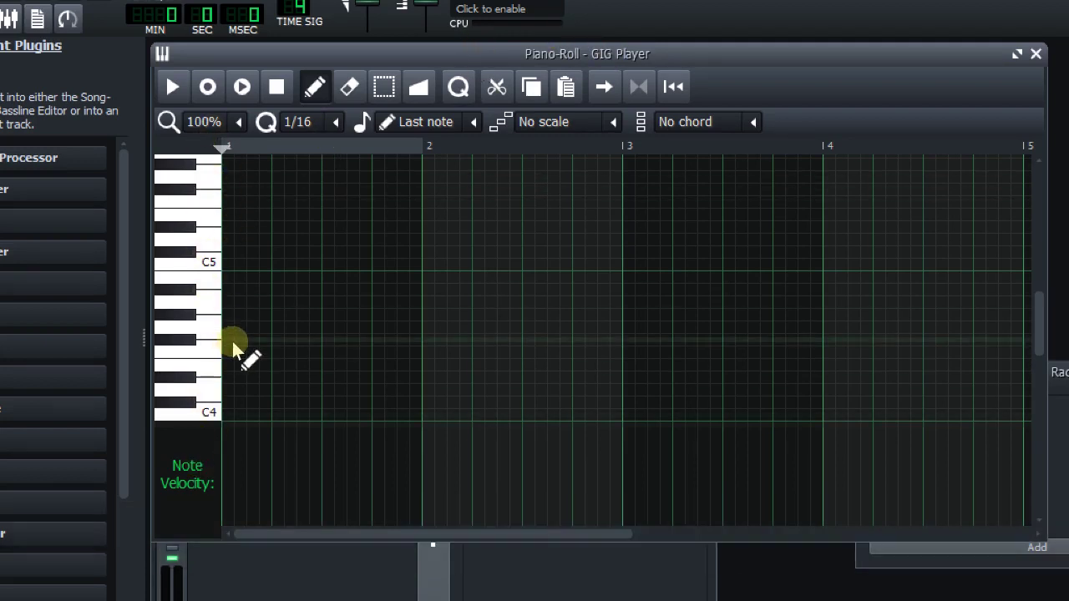
pyautogui.scroll(-3, 232, 341)
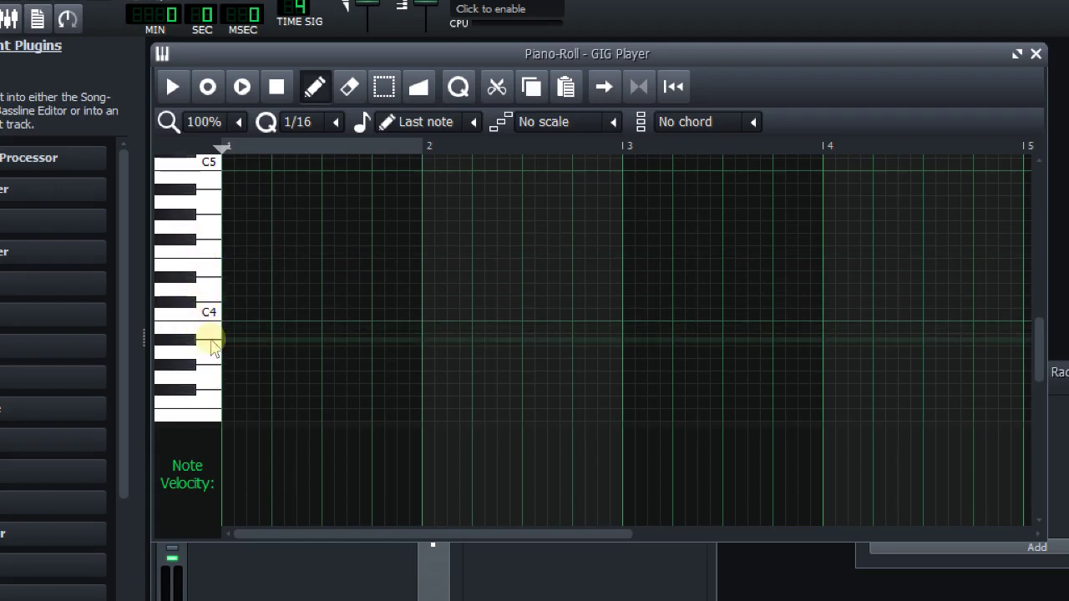
pyautogui.scroll(-4, 211, 342)
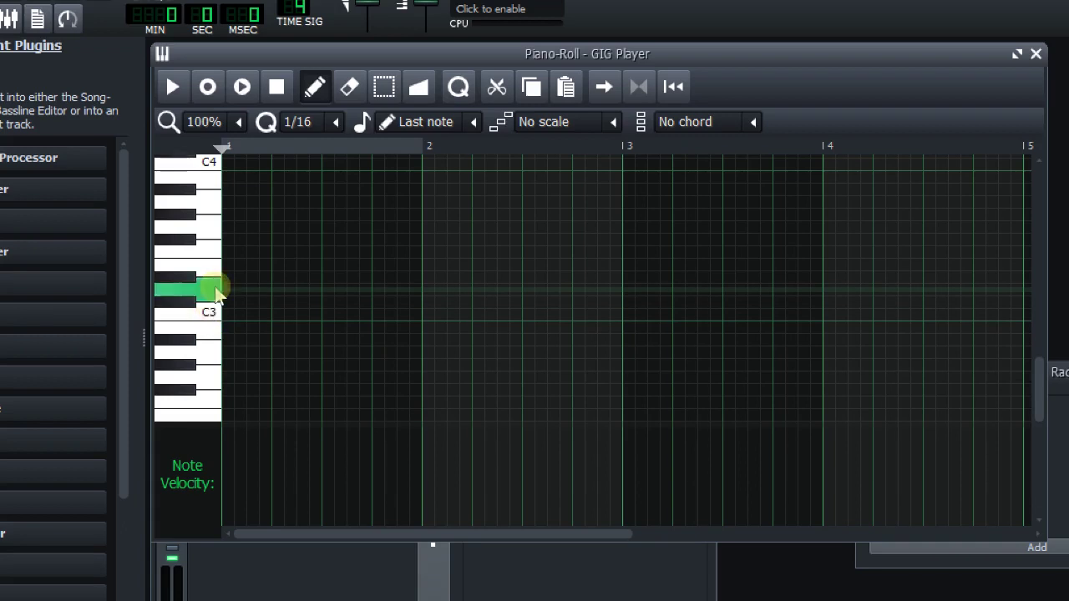
pyautogui.click(209, 317)
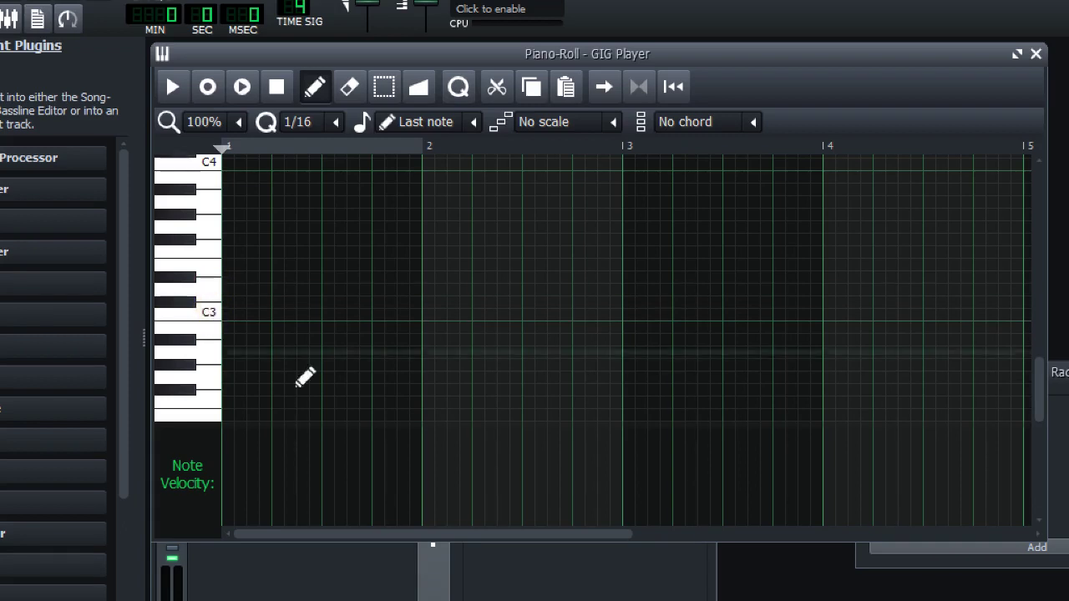
pyautogui.click(626, 597)
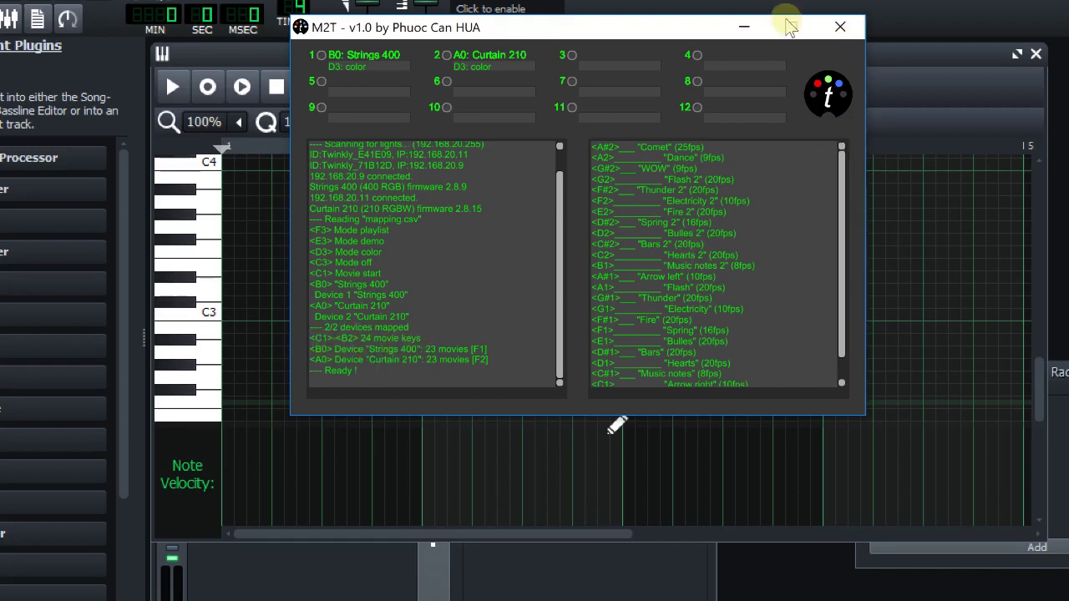
pyautogui.click(744, 26)
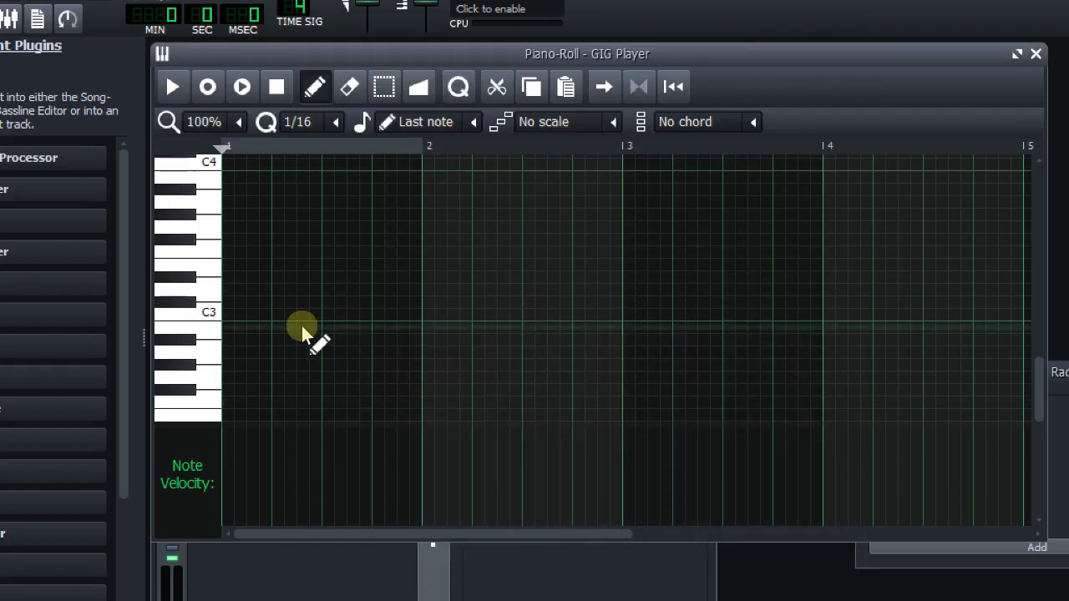
# Scroll down to the low octave and play a low note to activate a Twinkly device
pyautogui.scroll(-4, 302, 326)
pyautogui.scroll(-2, 301, 326)
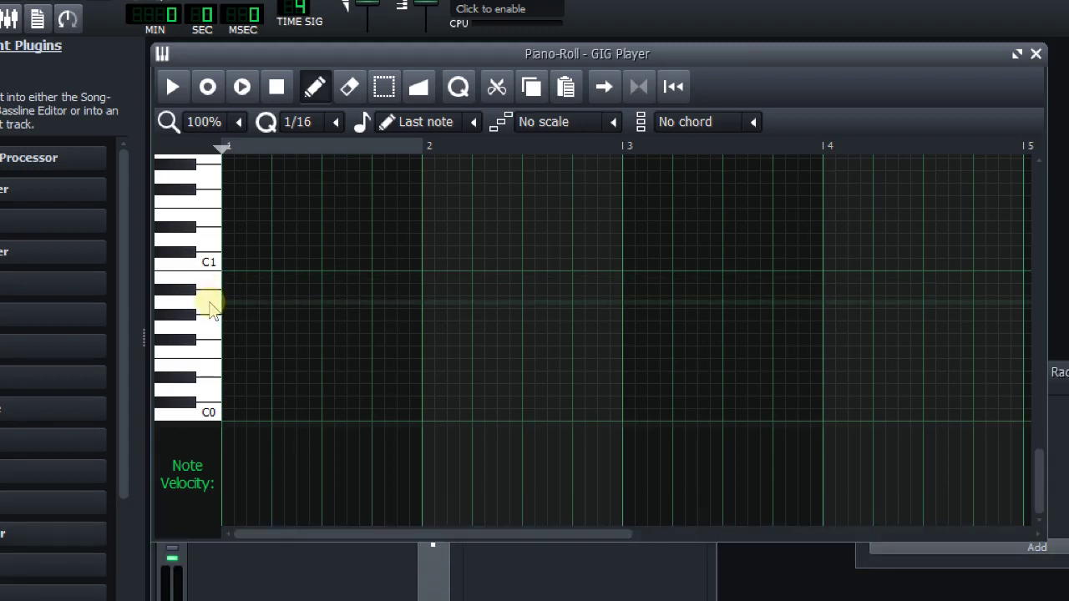
pyautogui.click(211, 307)
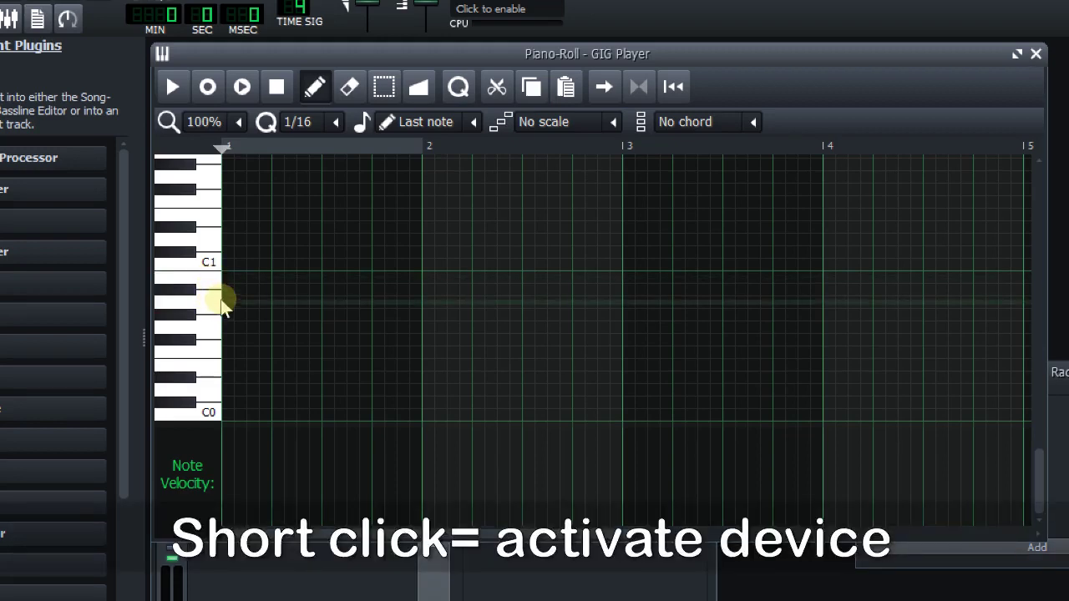
pyautogui.scroll(2, 220, 302)
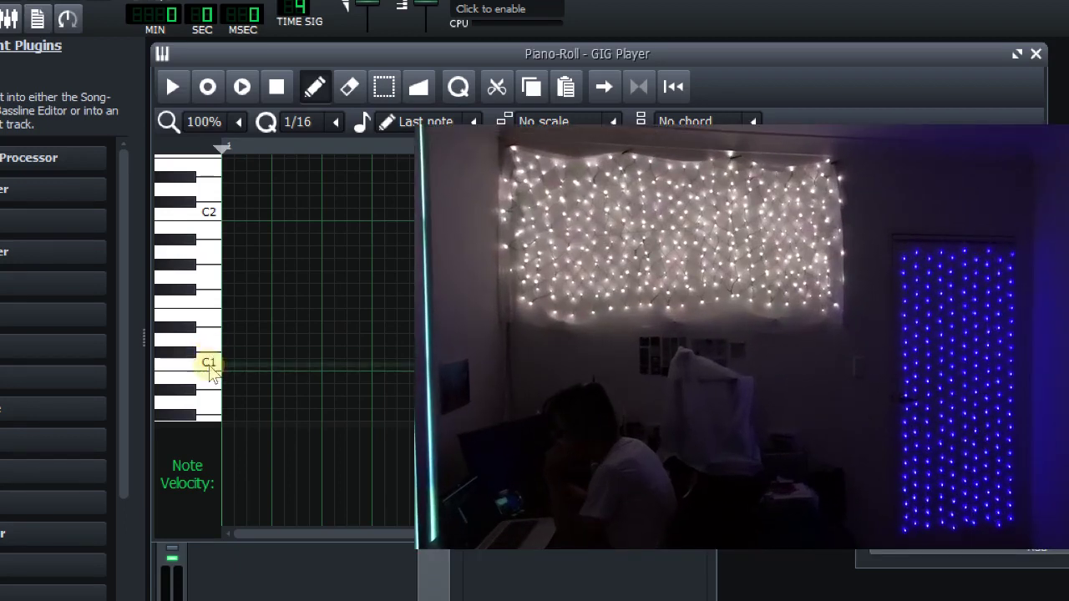
pyautogui.click(208, 368)
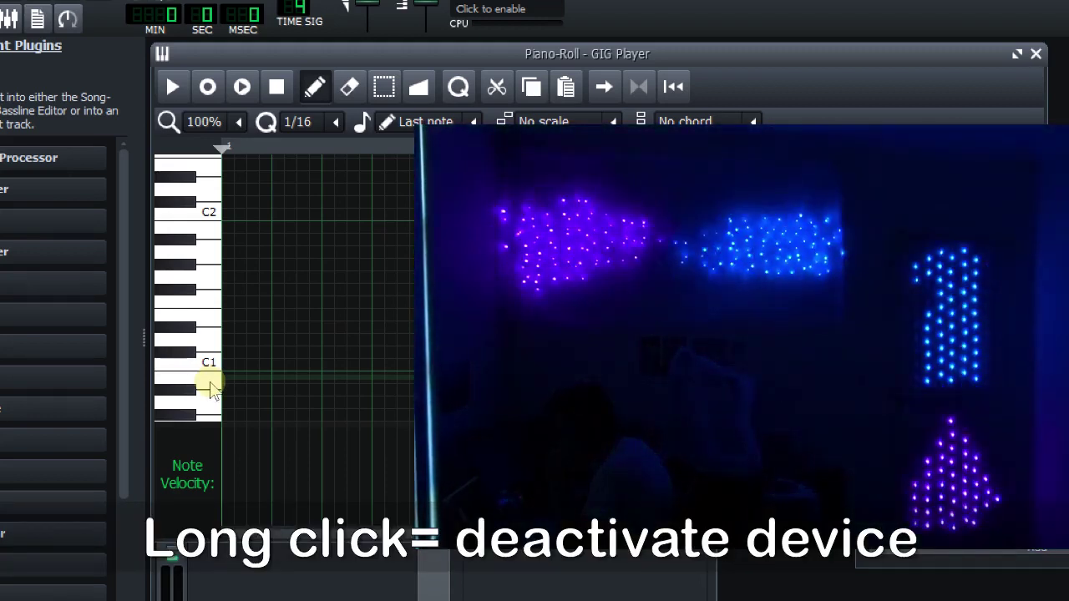
pyautogui.click(211, 391)
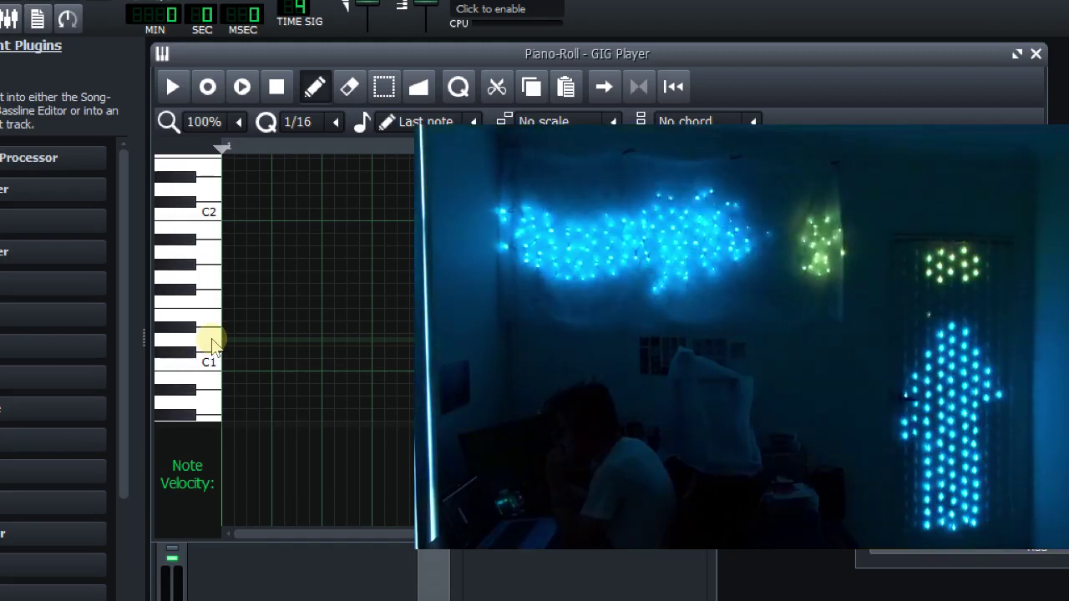
pyautogui.click(211, 342)
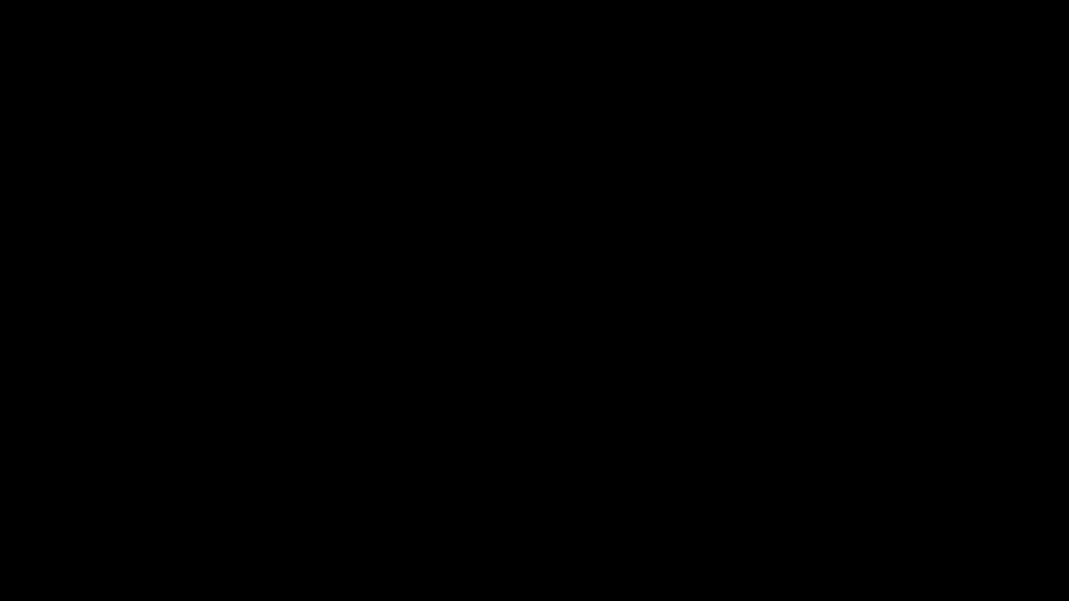
pyautogui.scroll(3, 263, 356)
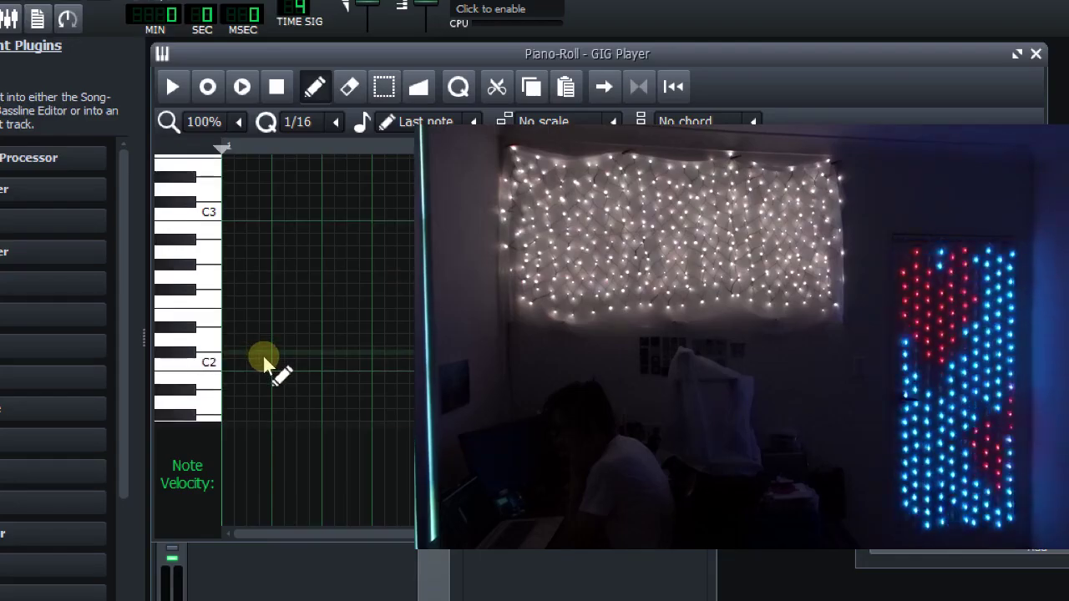
pyautogui.click(206, 340)
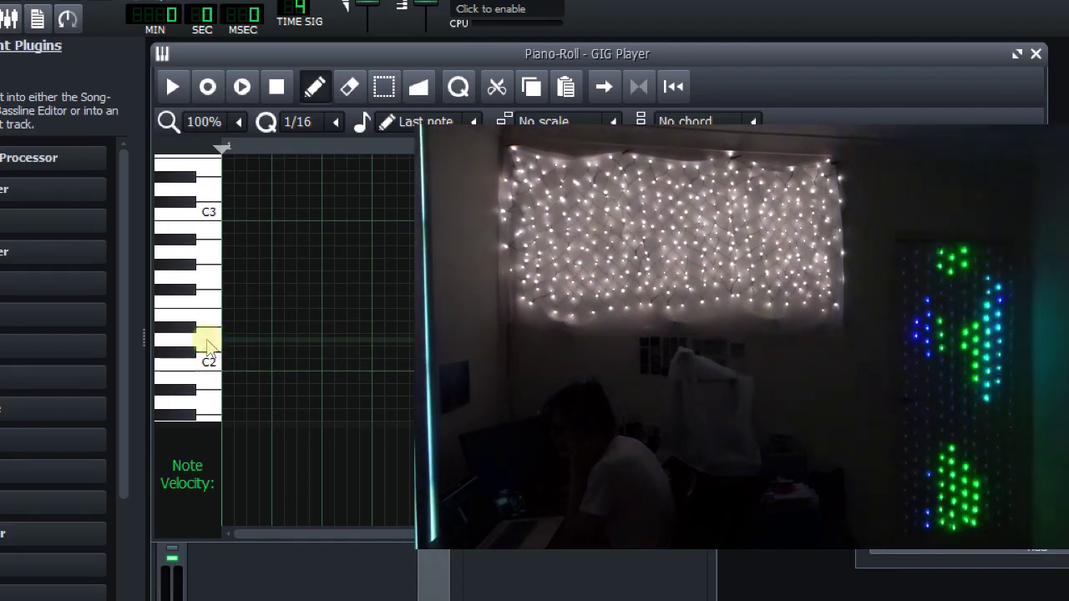
pyautogui.click(206, 324)
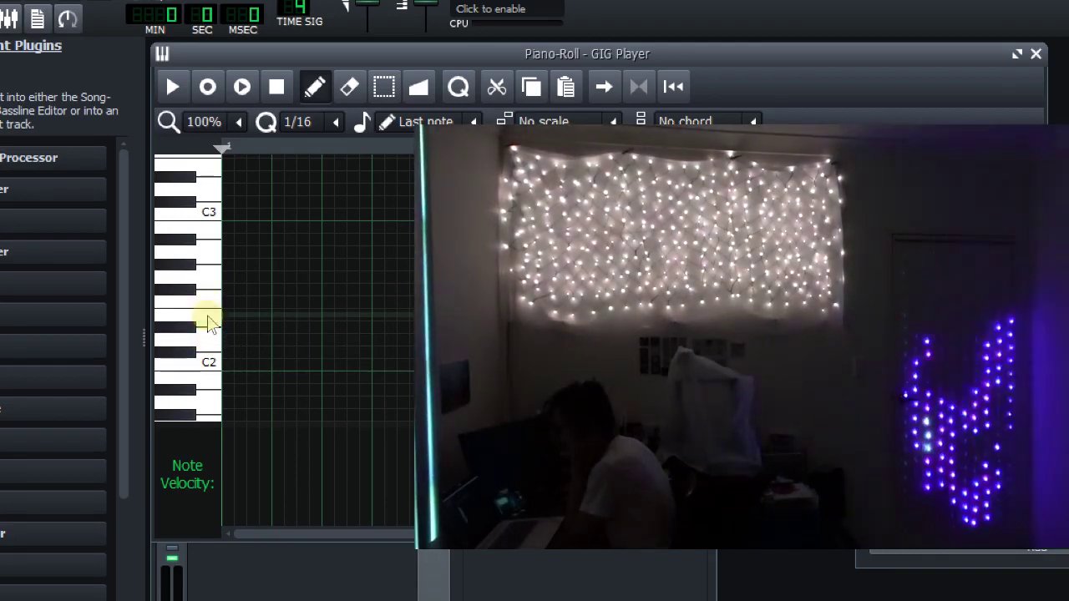
pyautogui.click(209, 260)
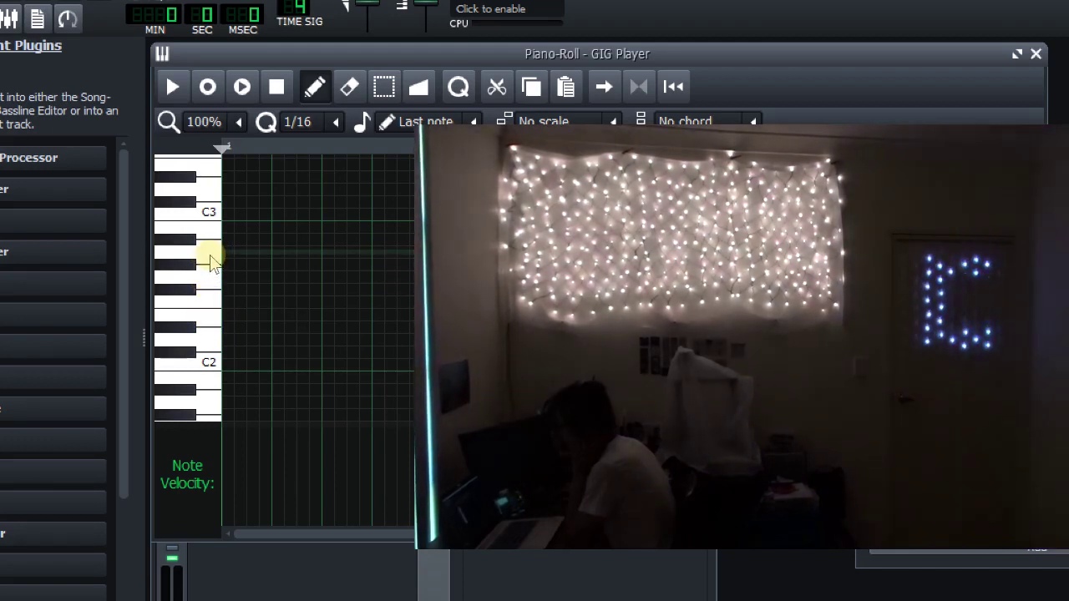
pyautogui.click(210, 261)
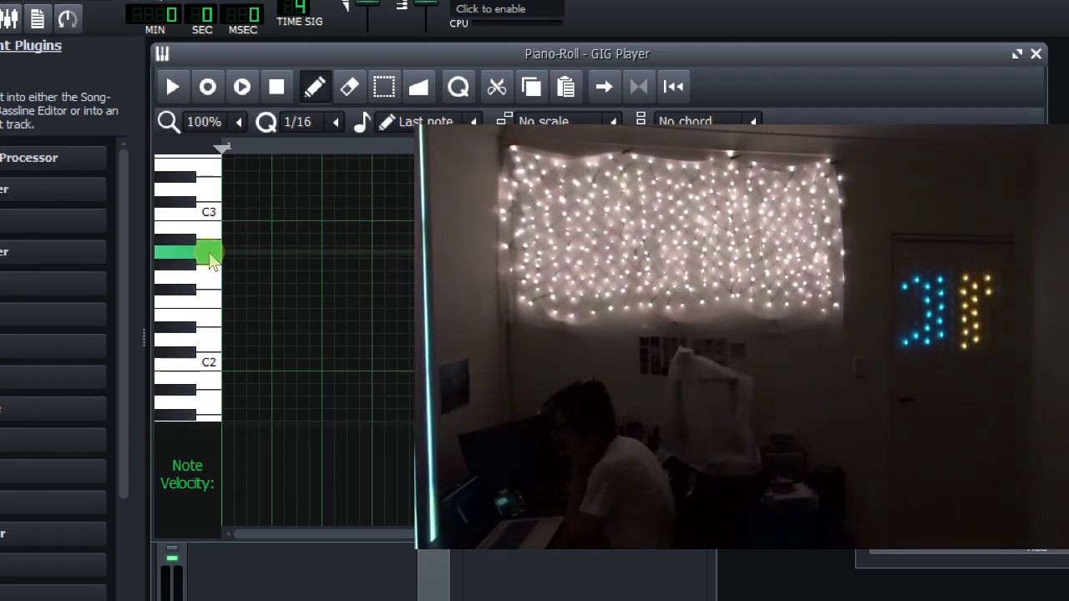
# Play two more Piano-Roll notes, then load the 125bpm .flac song into a Sample track clip
pyautogui.click(210, 302)
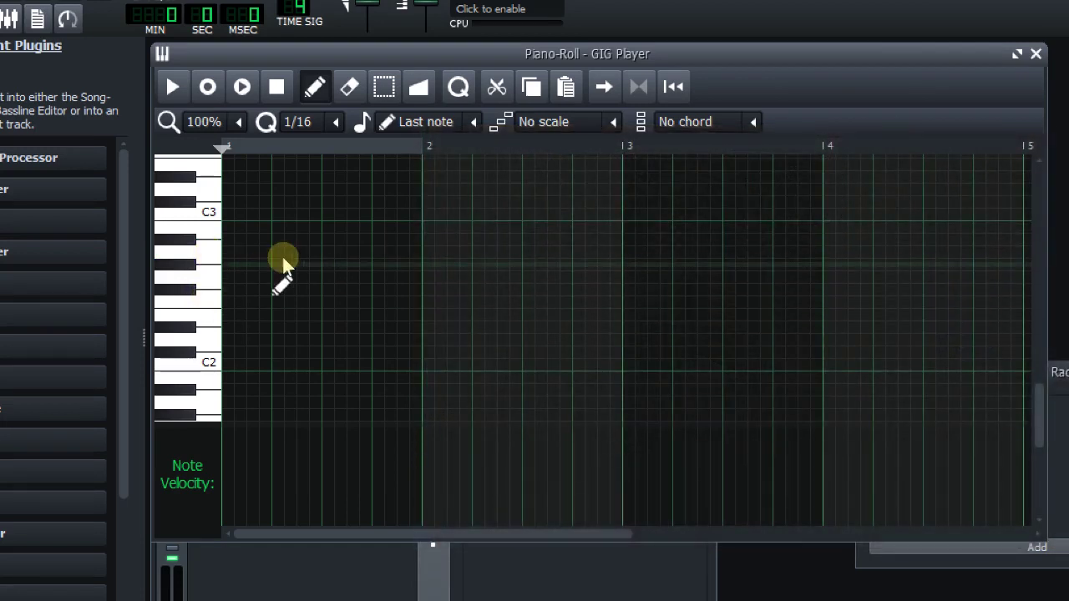
pyautogui.click(209, 302)
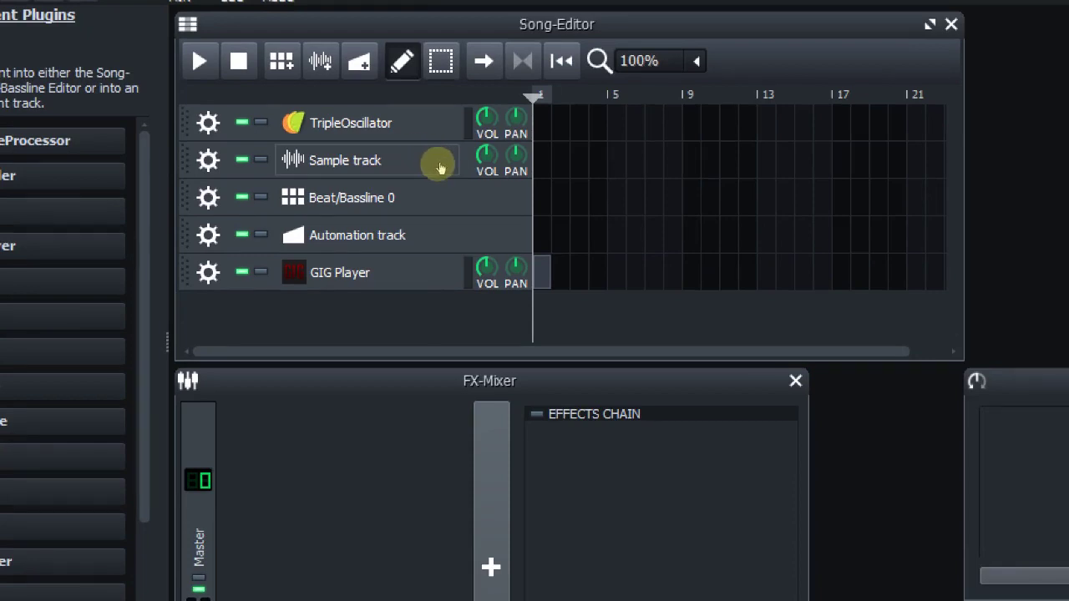
pyautogui.click(542, 163)
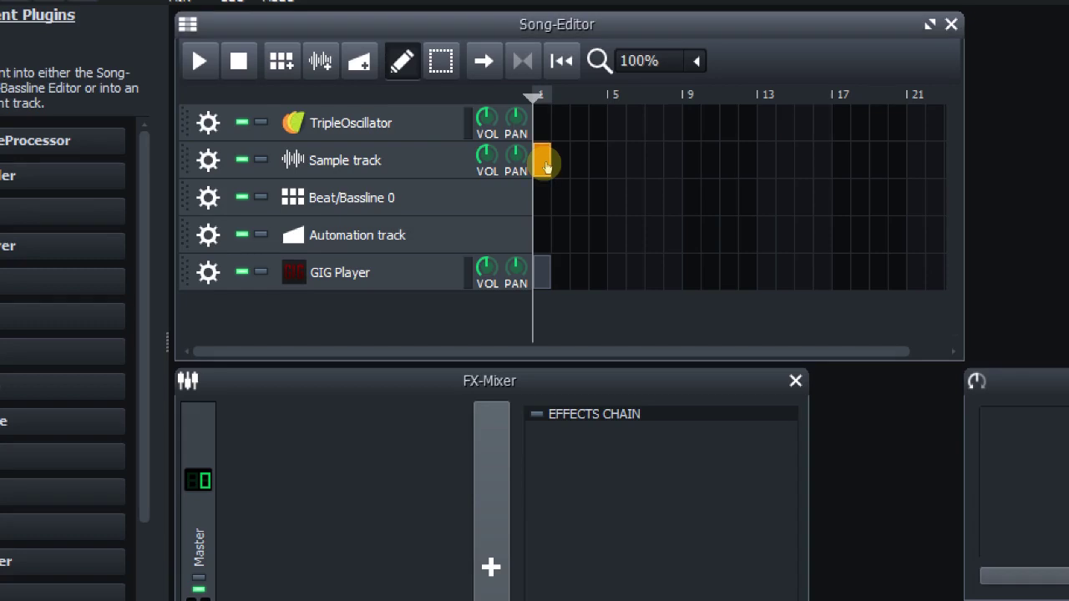
pyautogui.doubleClick(543, 164)
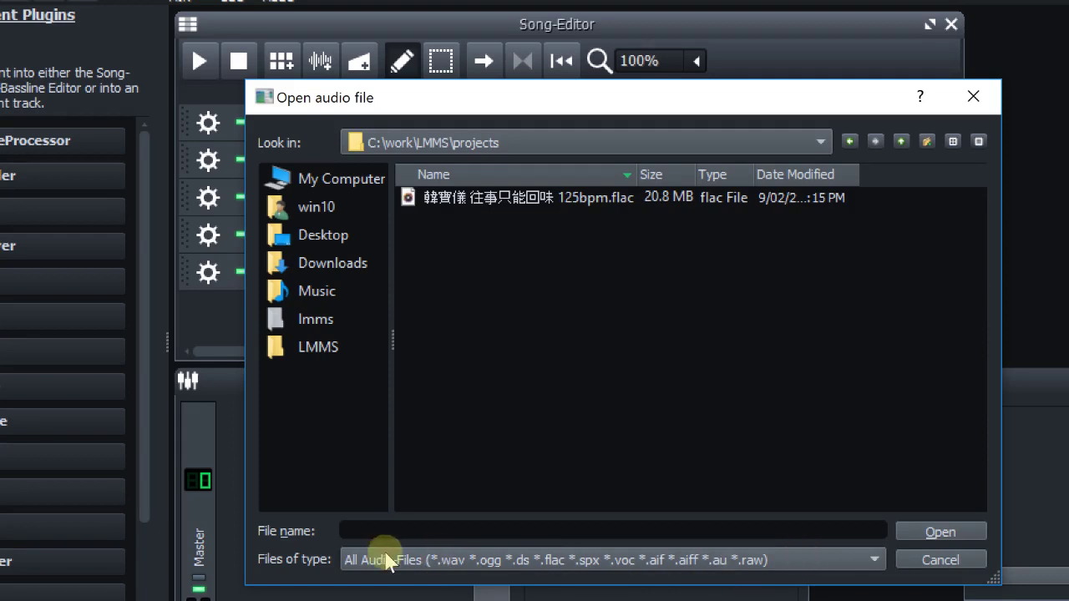
pyautogui.click(576, 198)
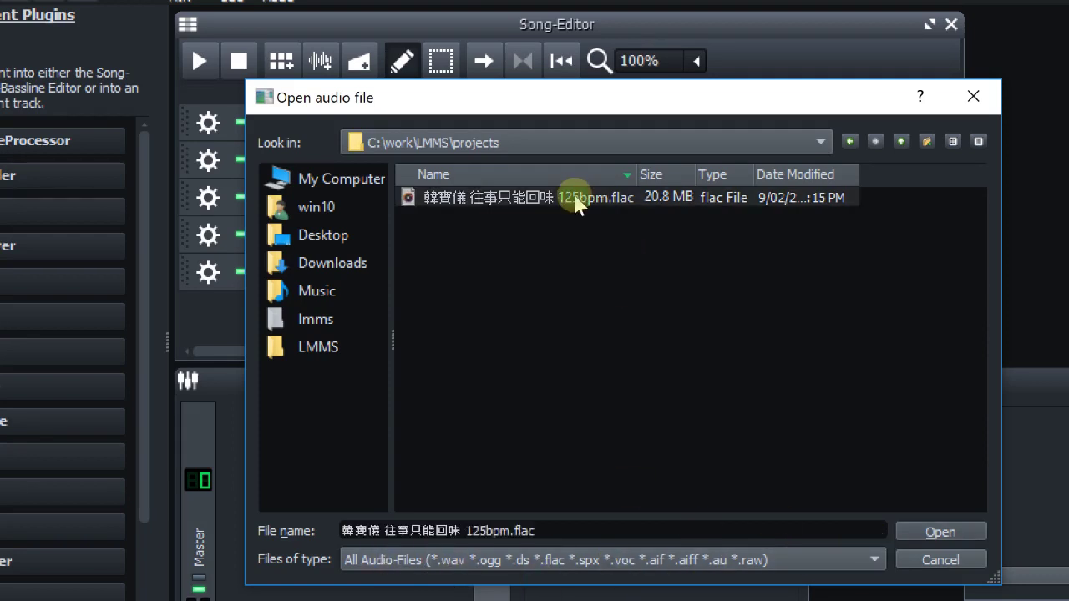
pyautogui.click(930, 535)
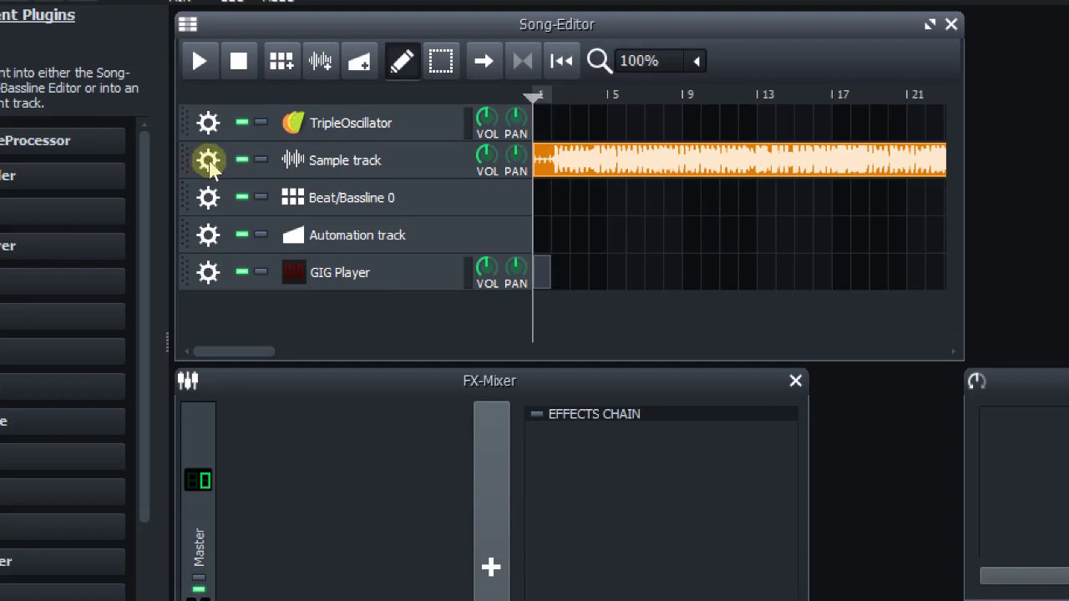
# Mute the Sample track, change tempo from 140 to 125 BPM, and add a GIG Player clip at bar 1
pyautogui.click(242, 160)
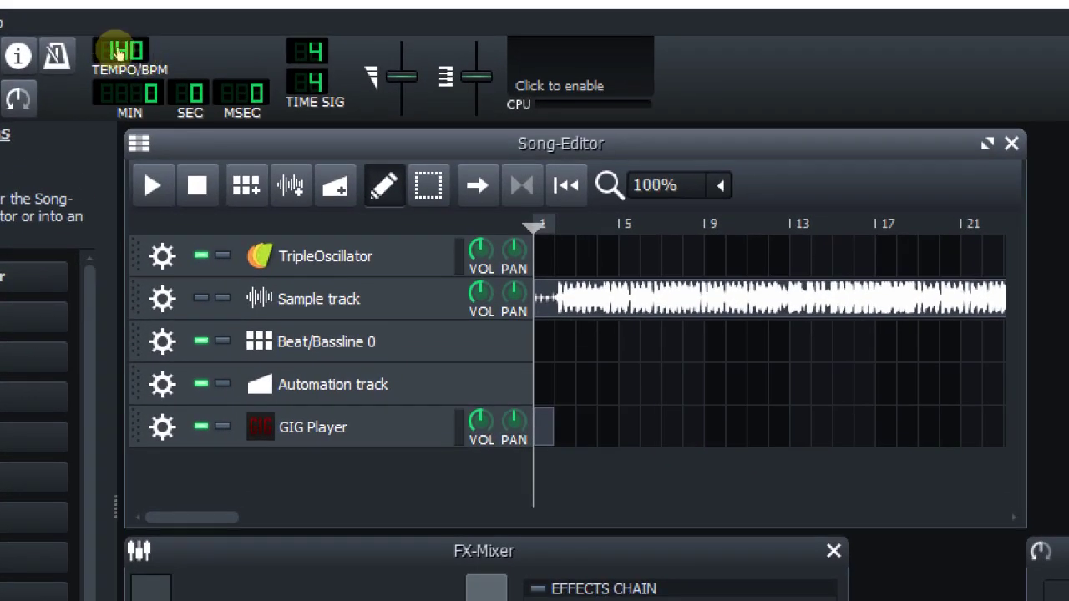
pyautogui.doubleClick(125, 52)
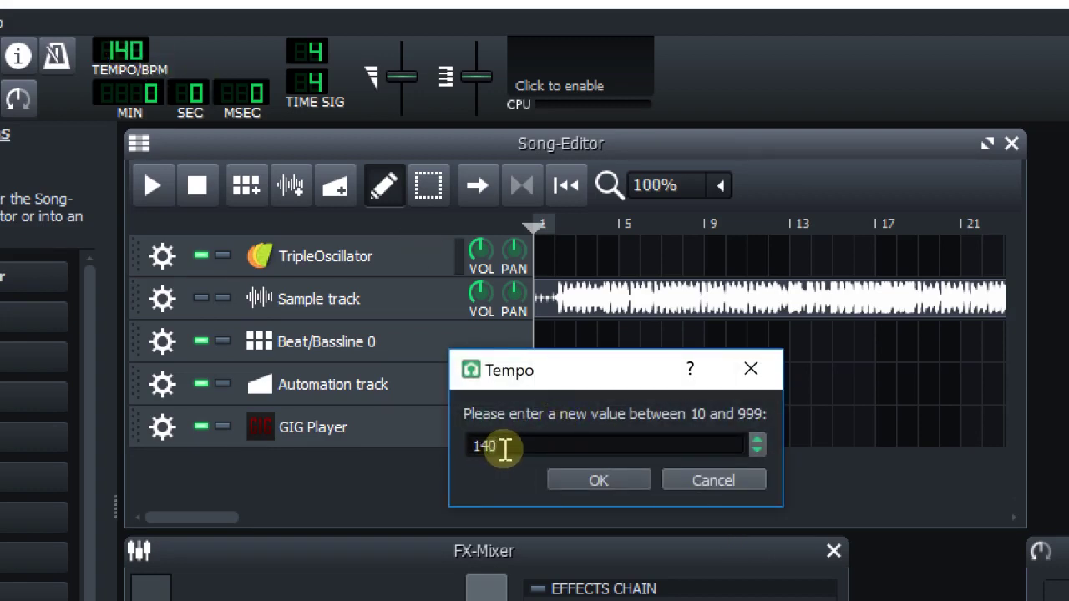
pyautogui.press('BackSpace')
pyautogui.press('BackSpace')
pyautogui.press('BackSpace')
pyautogui.write('125')
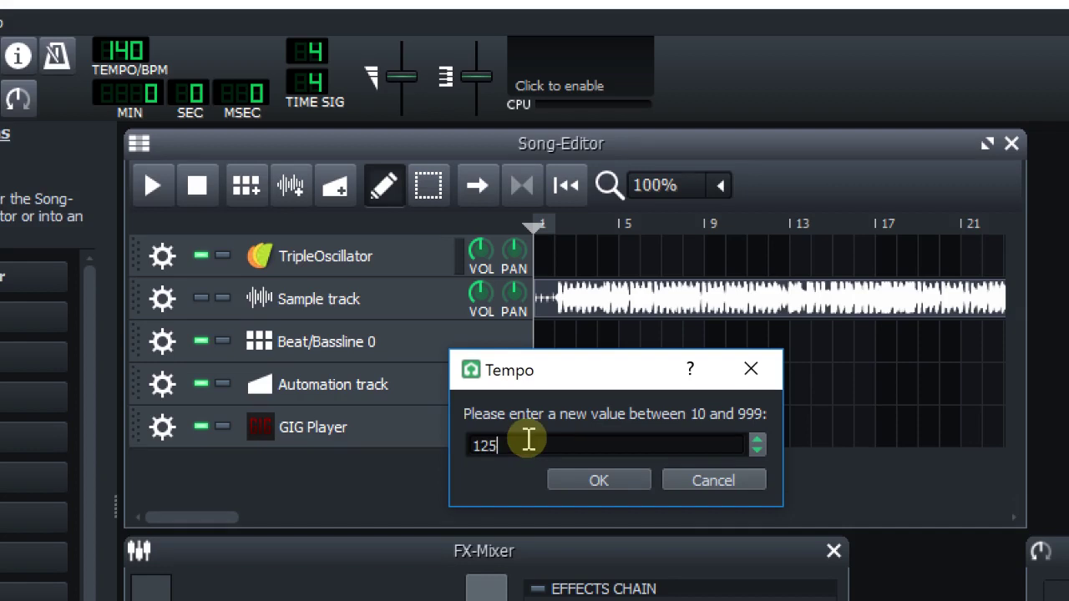
pyautogui.click(598, 484)
pyautogui.click(544, 433)
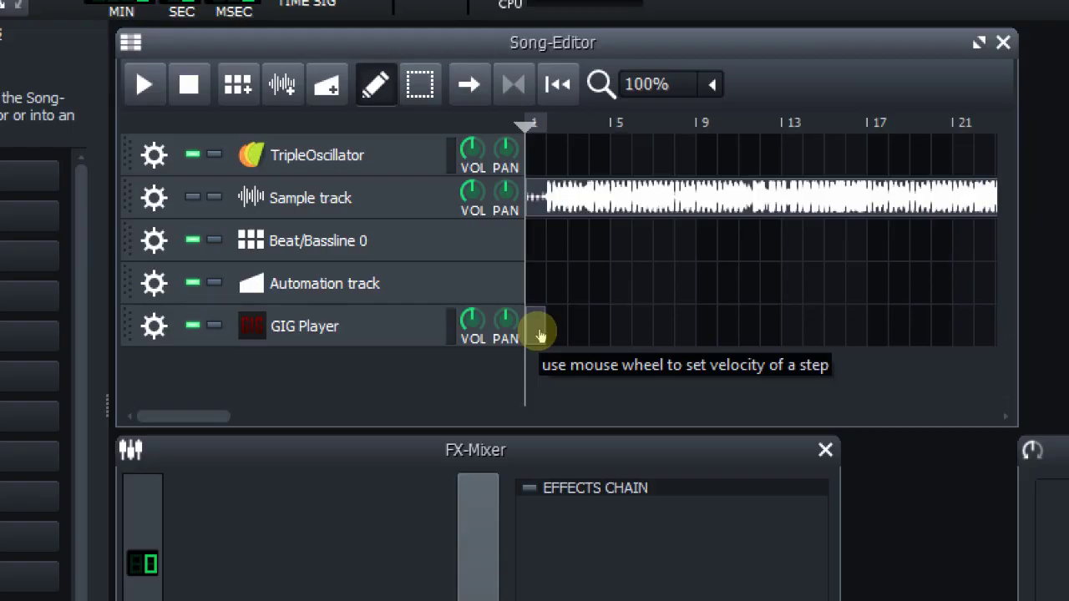
# Open the GIG Player clip in the piano roll and set new notes to one bar long
pyautogui.doubleClick(541, 334)
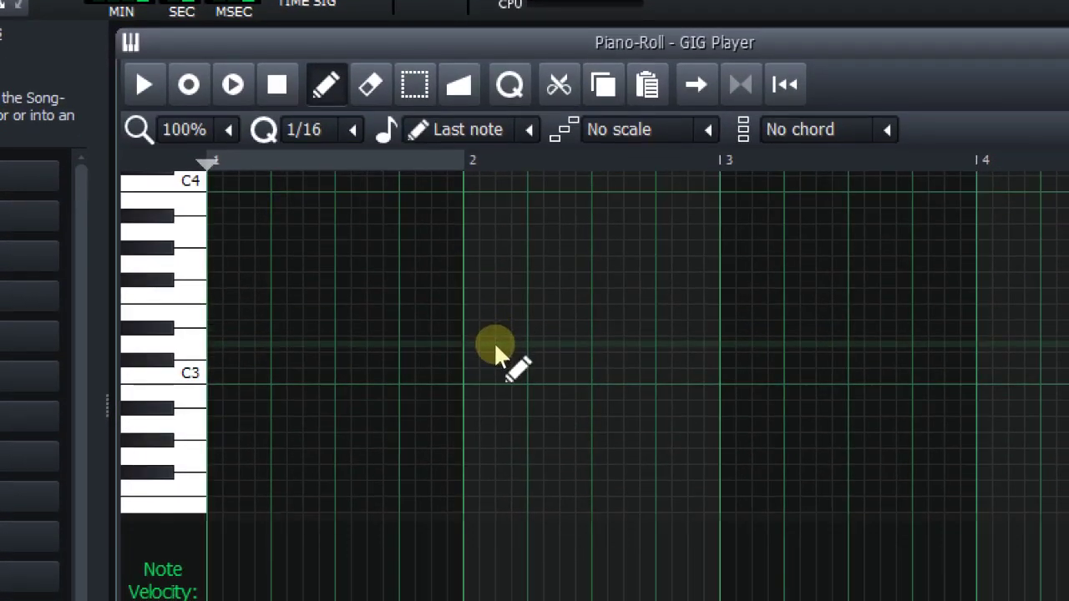
pyautogui.hotkey('alt', 'Tab')
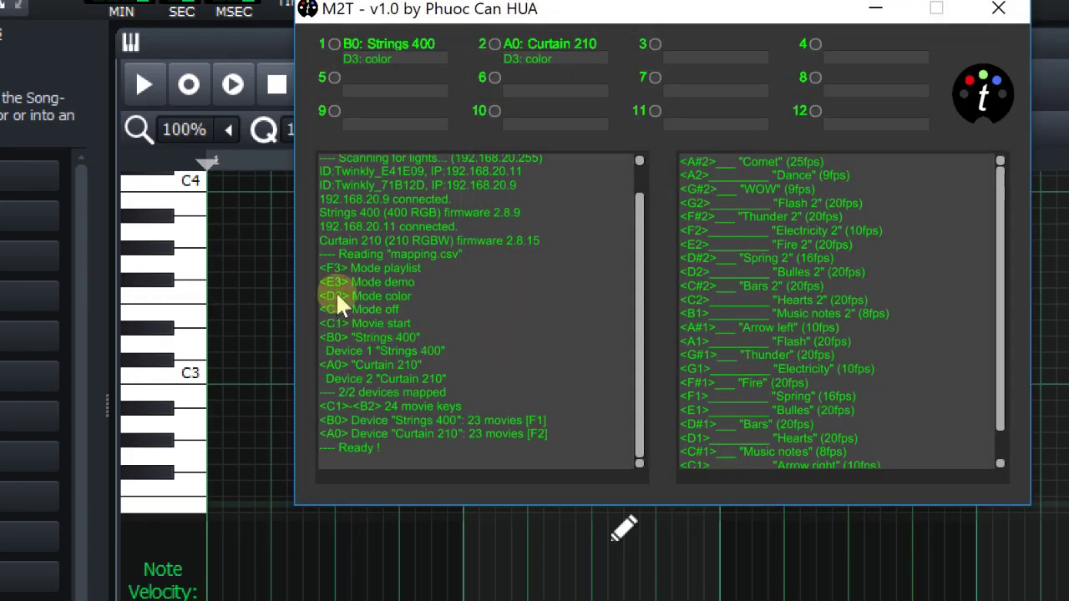
pyautogui.click(876, 8)
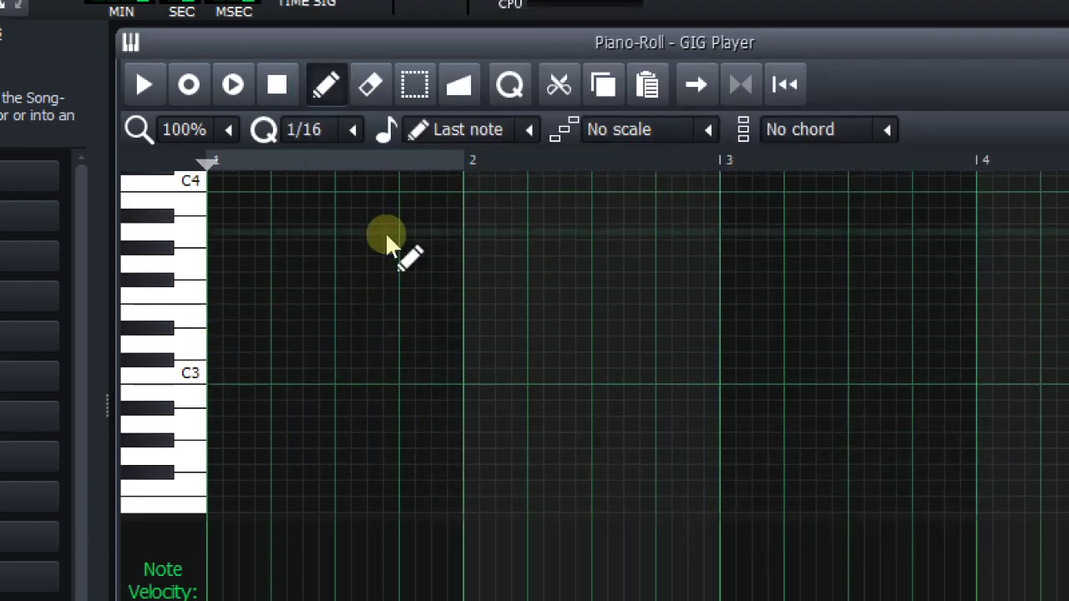
pyautogui.click(531, 131)
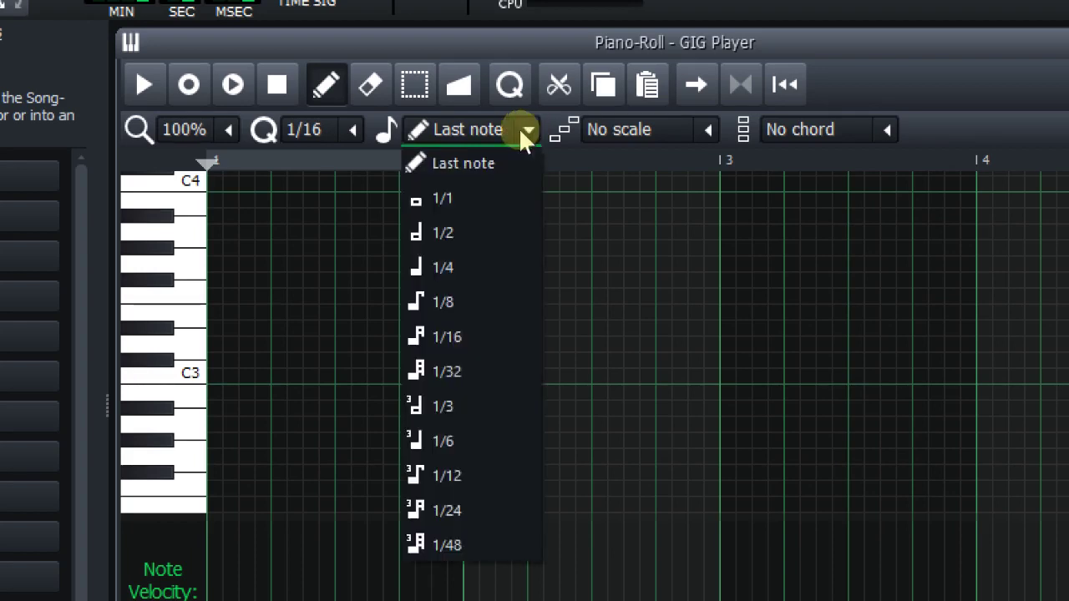
pyautogui.click(481, 195)
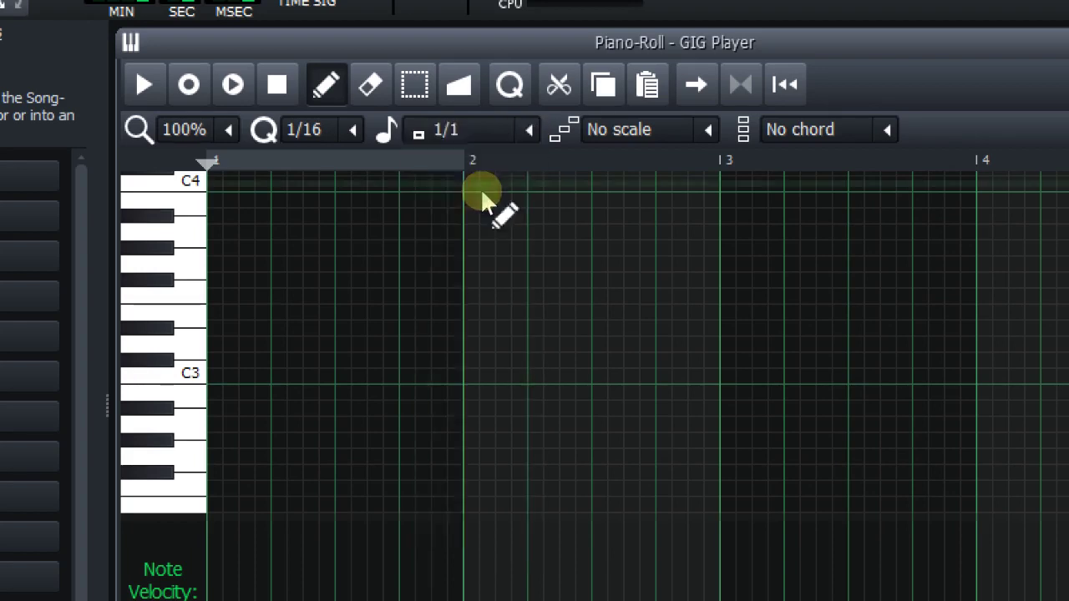
# Place a C3 note at bar 1, shorten it to about one beat, and play it back
pyautogui.click(212, 376)
pyautogui.moveTo(456, 376); pyautogui.dragTo(271, 377)
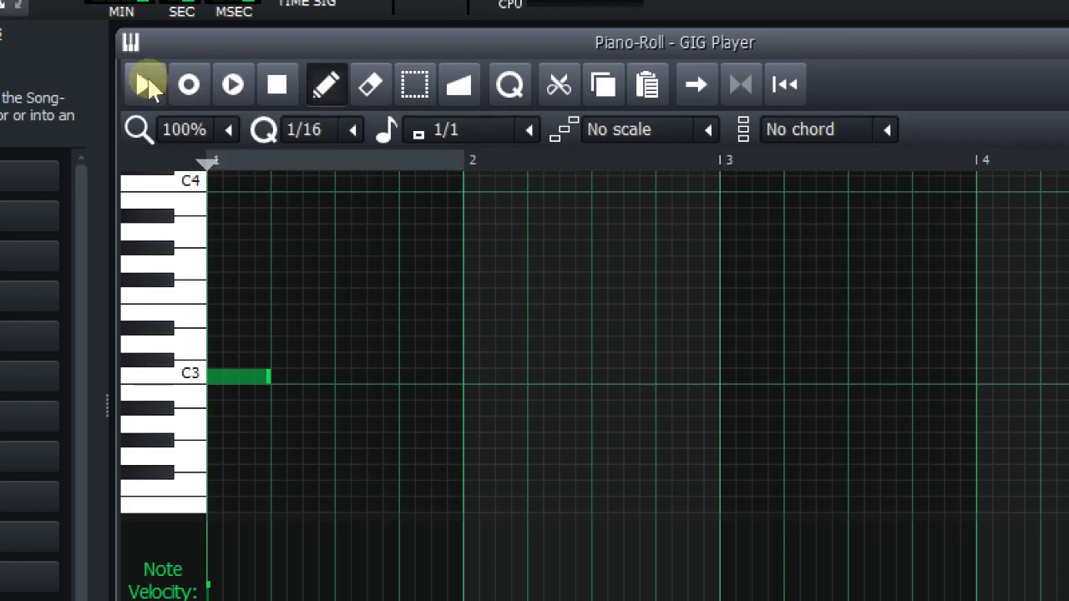
pyautogui.click(145, 85)
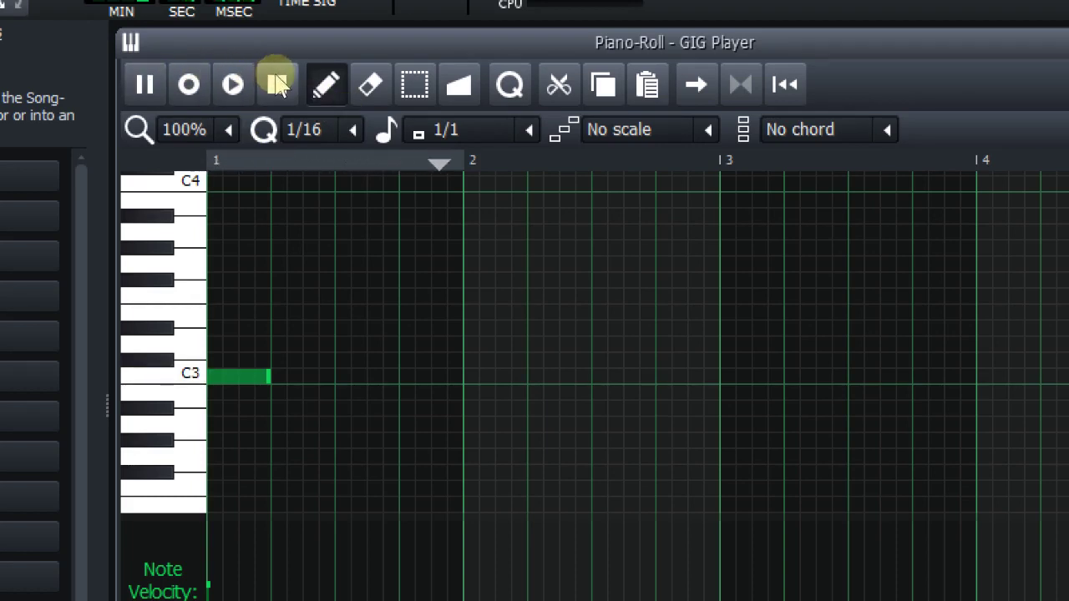
pyautogui.click(278, 84)
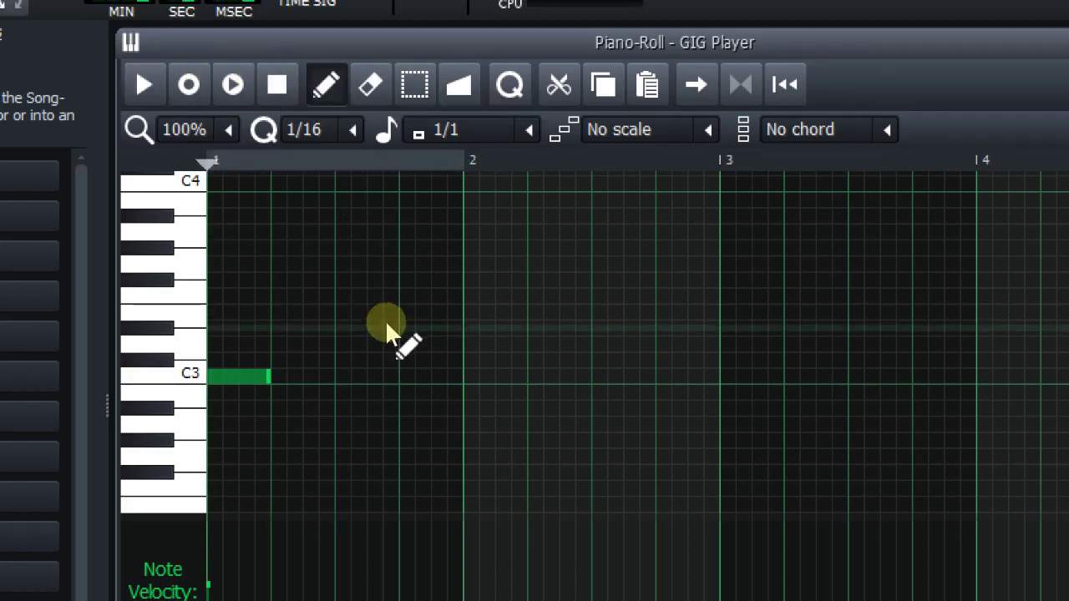
# Add two one-bar notes in bar 1 on adjacent rows just below C1
pyautogui.scroll(-5, 385, 322)
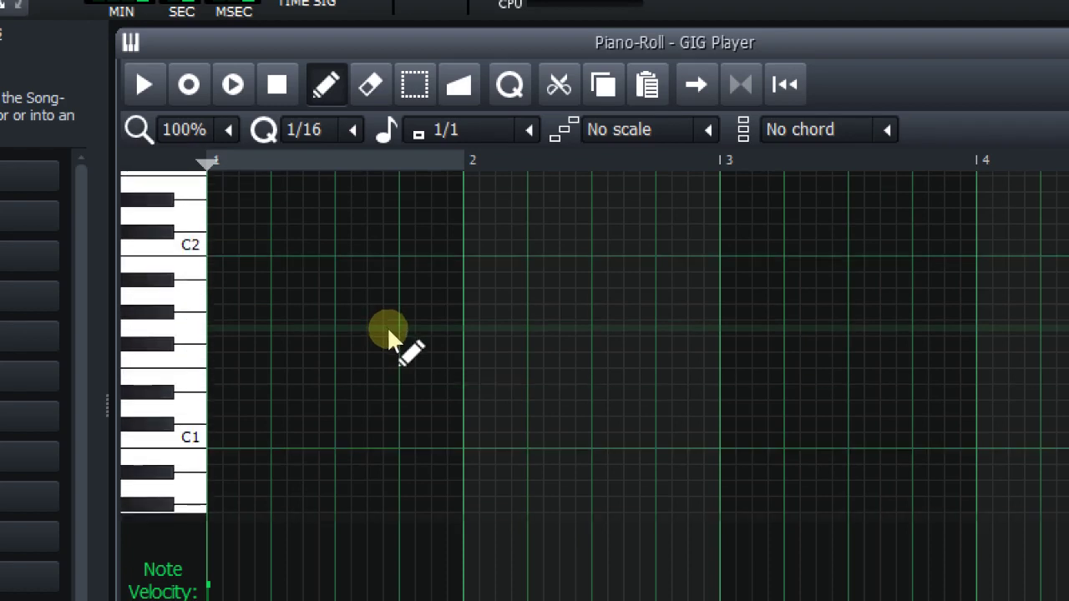
pyautogui.scroll(-2, 388, 332)
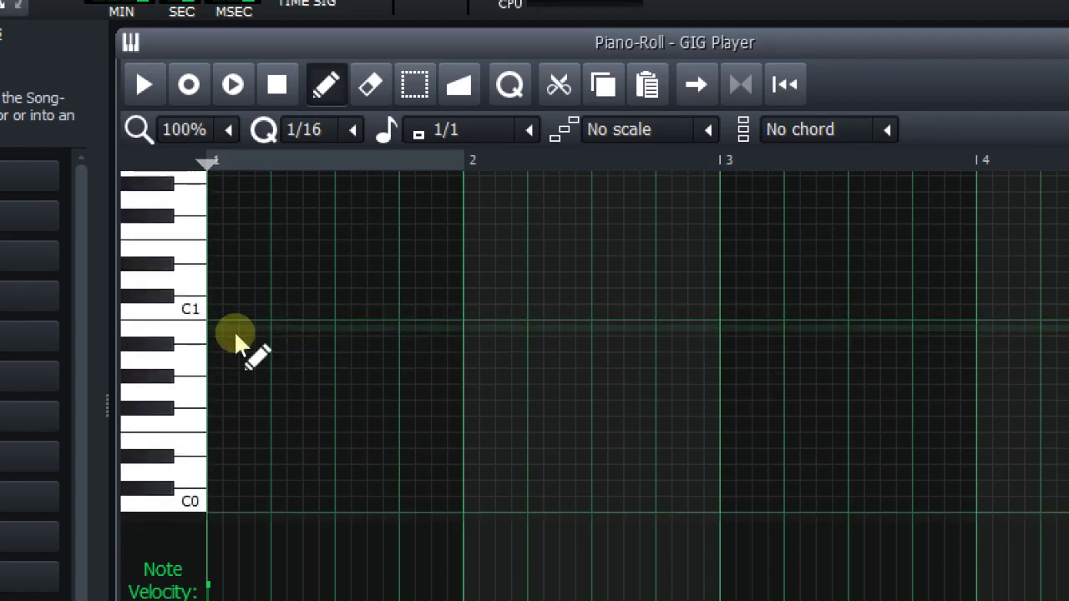
pyautogui.hotkey('alt', 'Tab')
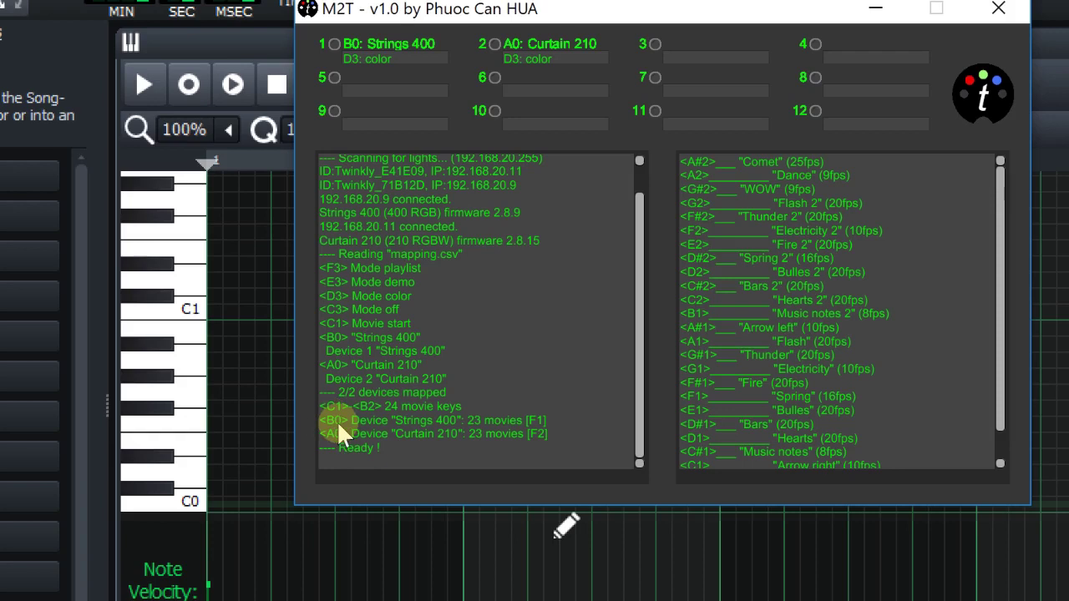
pyautogui.click(876, 10)
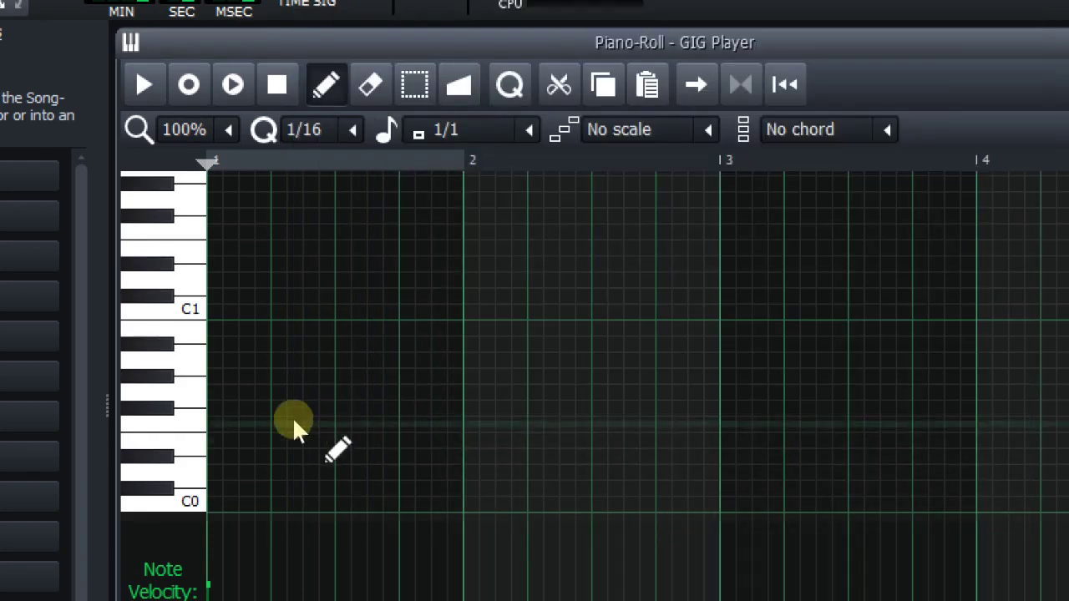
pyautogui.click(217, 361)
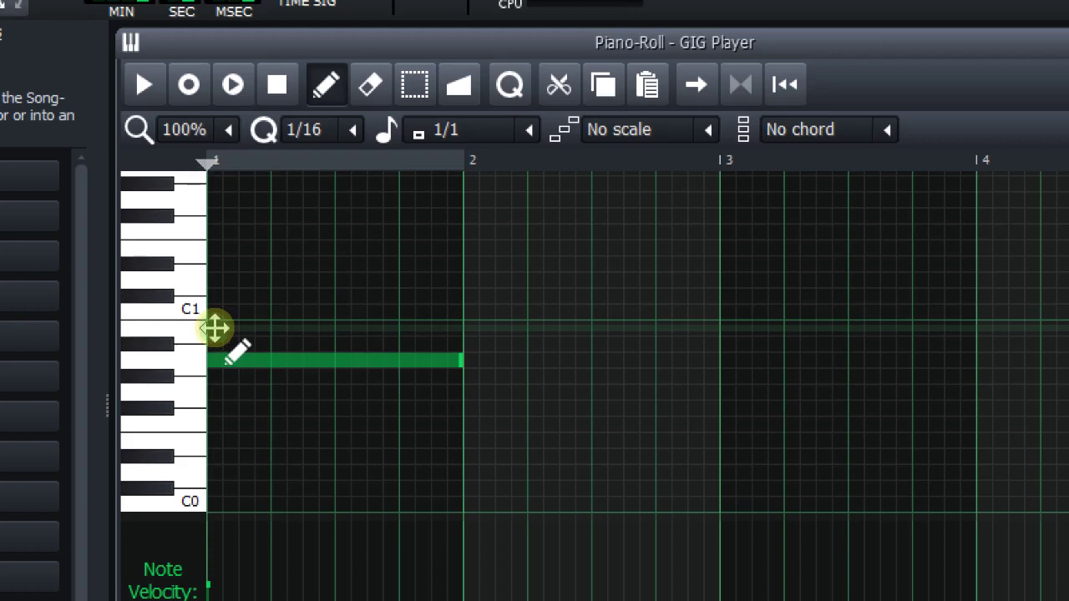
pyautogui.click(214, 327)
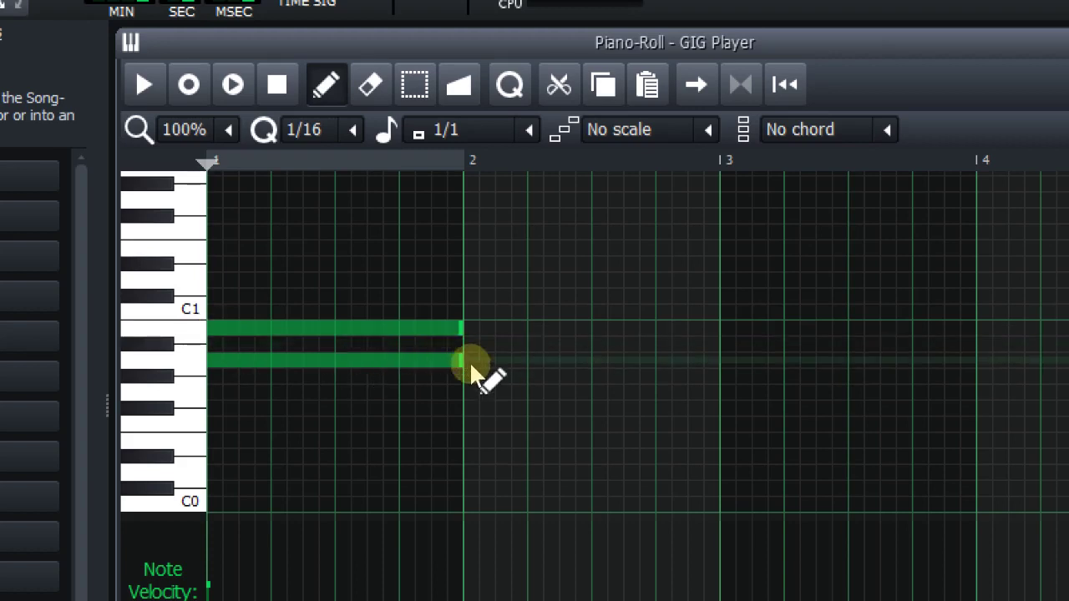
# Shift the short C3 note two 1/16 steps later
pyautogui.scroll(4, 474, 368)
pyautogui.scroll(4, 480, 380)
pyautogui.scroll(-6, 481, 380)
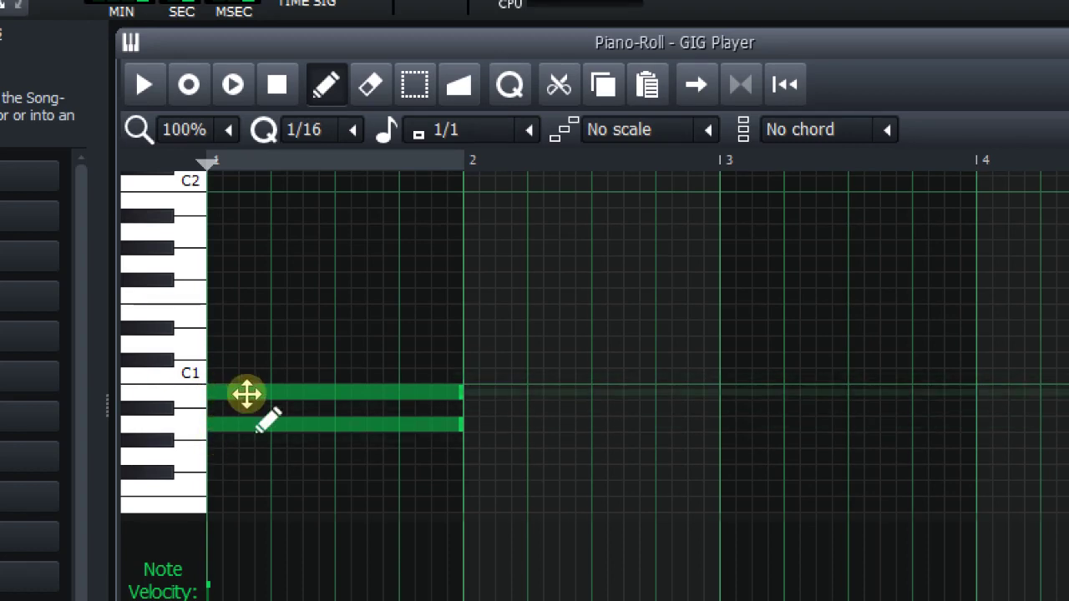
pyautogui.scroll(4, 246, 393)
pyautogui.scroll(4, 247, 395)
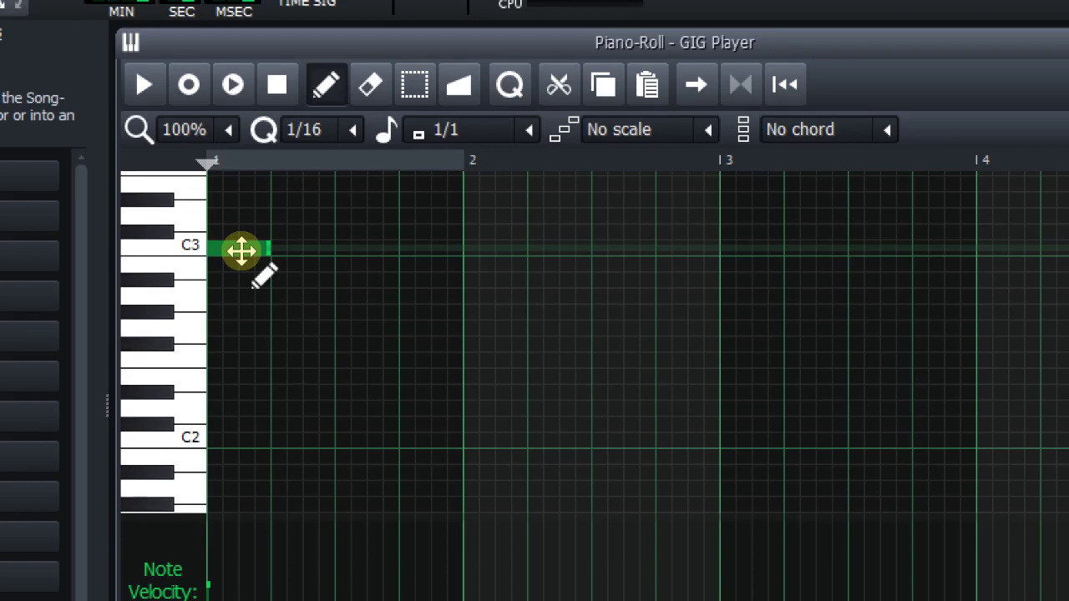
pyautogui.moveTo(241, 252); pyautogui.dragTo(271, 250)
pyautogui.scroll(-2, 282, 388)
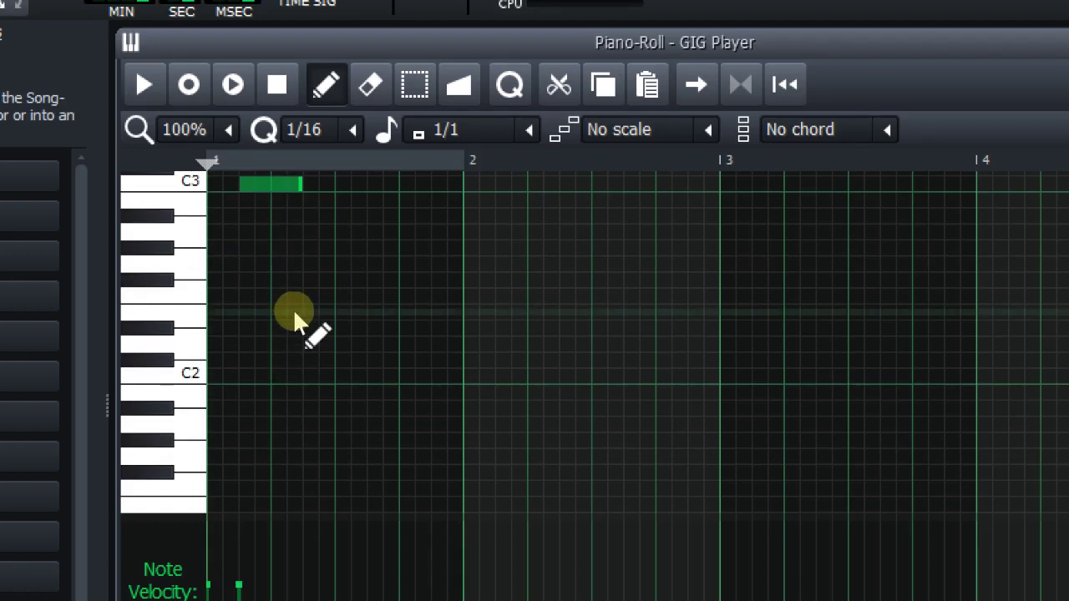
pyautogui.scroll(-8, 294, 314)
pyautogui.scroll(8, 297, 317)
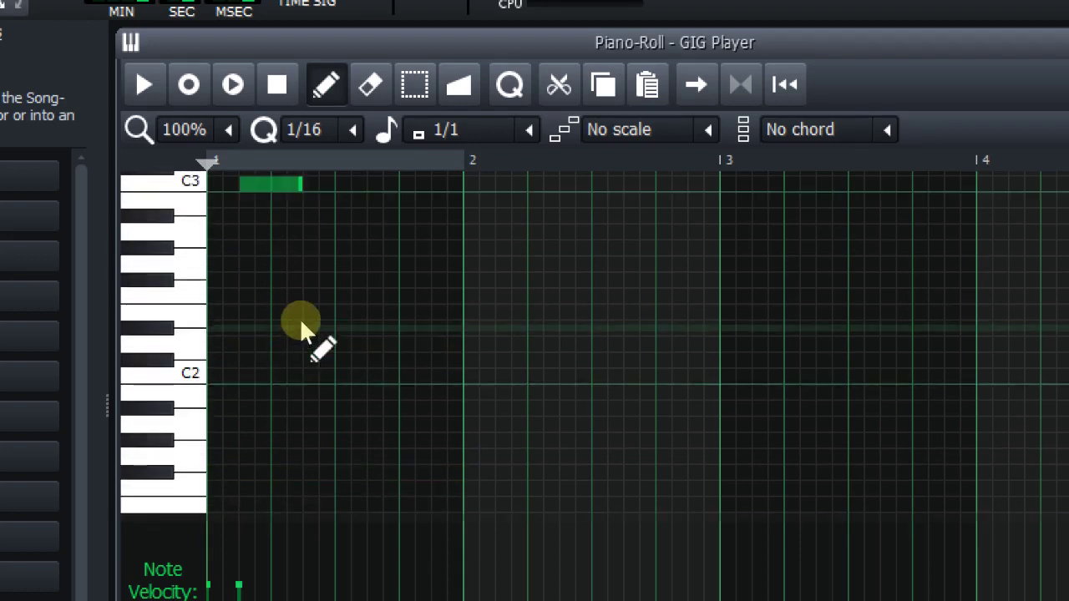
pyautogui.scroll(-6, 299, 318)
pyautogui.scroll(8, 284, 300)
pyautogui.scroll(-8, 303, 392)
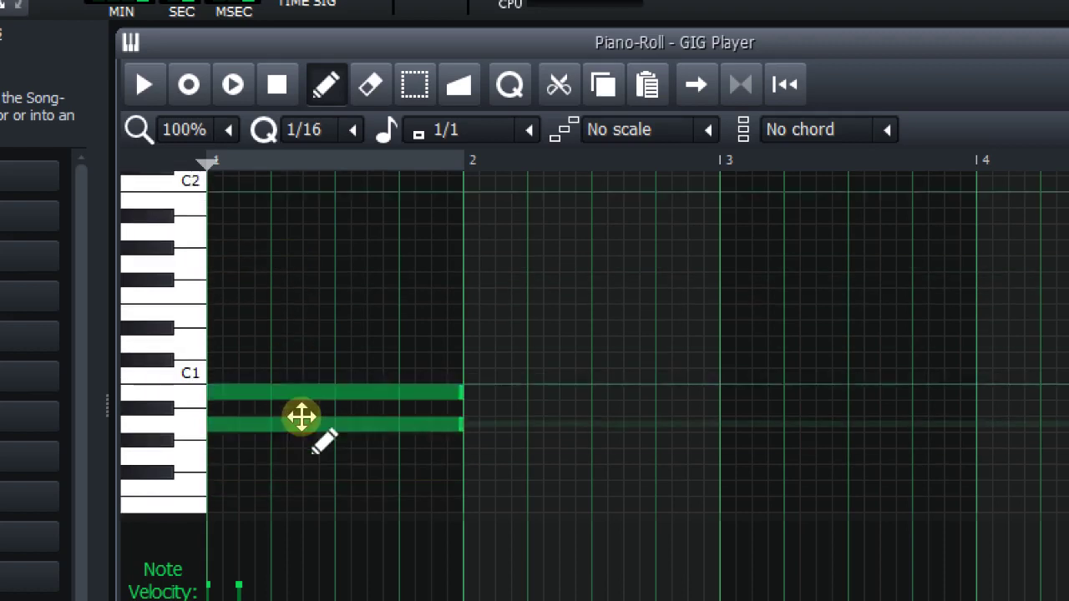
pyautogui.scroll(2, 302, 417)
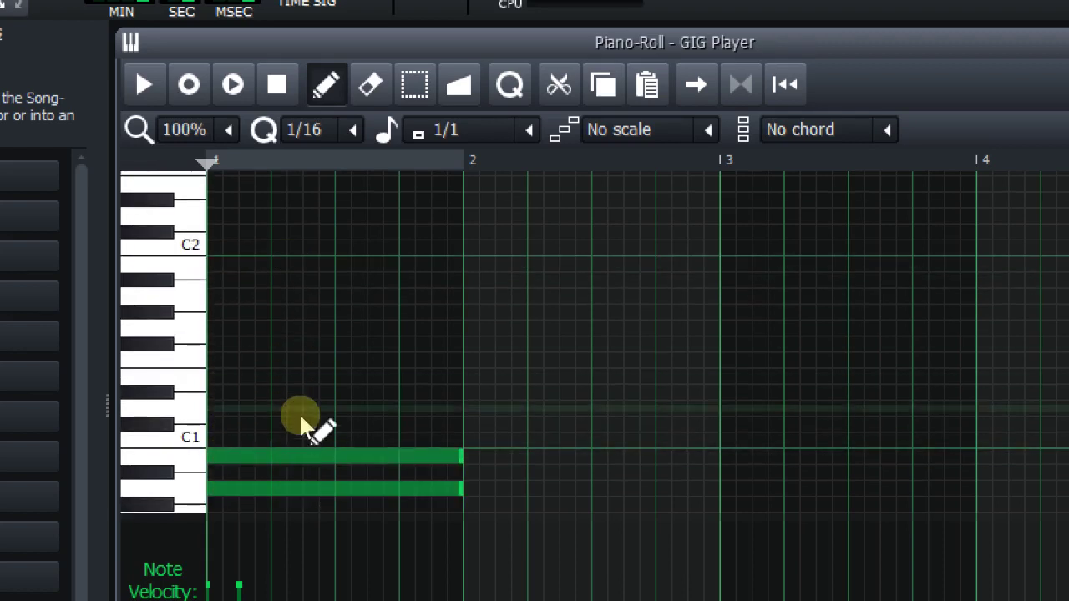
pyautogui.scroll(4, 301, 424)
pyautogui.scroll(2, 302, 426)
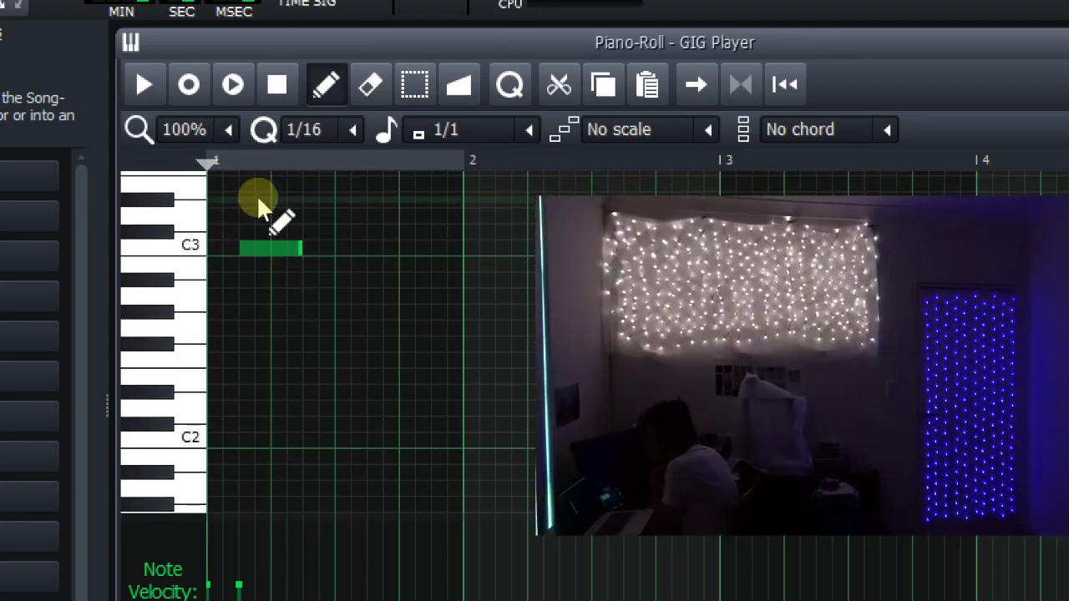
# Preview the pattern, then extend the lower note below C1 to bar 4
pyautogui.click(140, 86)
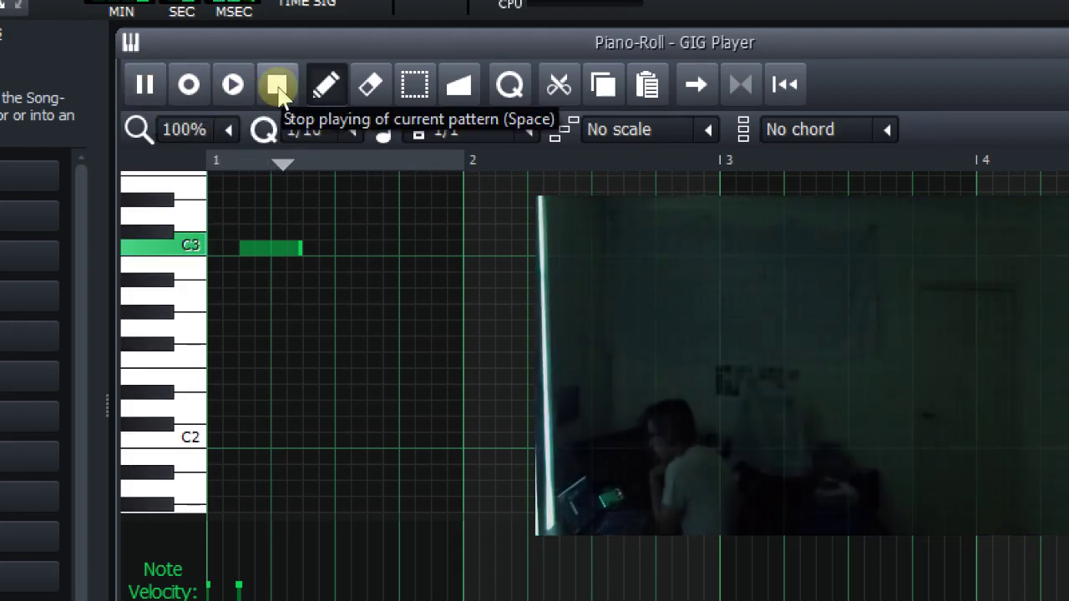
pyautogui.click(278, 85)
pyautogui.scroll(-3, 544, 276)
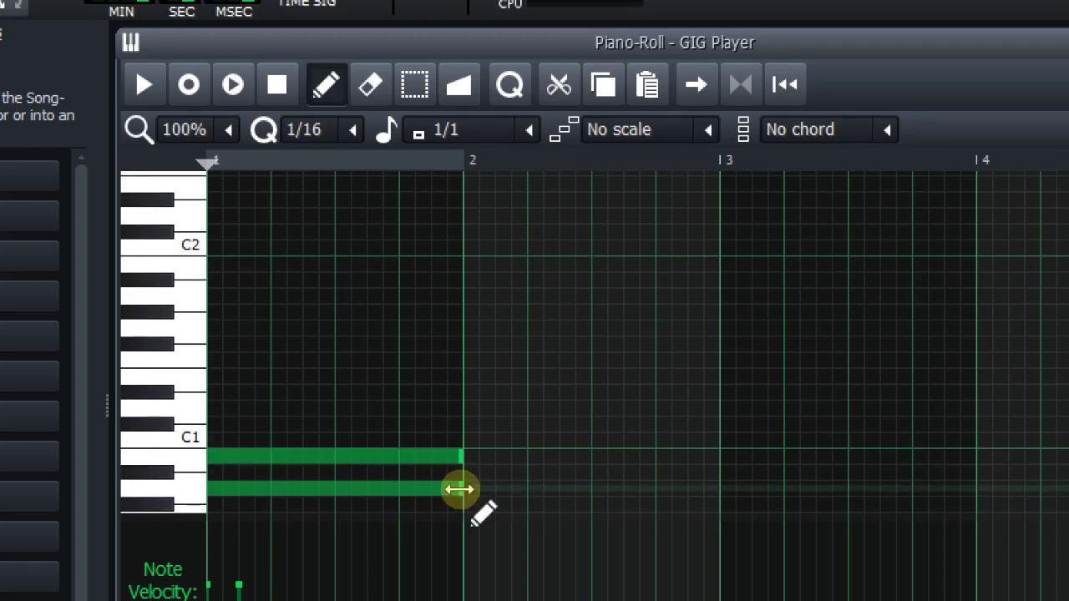
pyautogui.moveTo(459, 490); pyautogui.dragTo(981, 487)
# Add a one-bar note at bar 3 a few rows above C3
pyautogui.scroll(4, 740, 484)
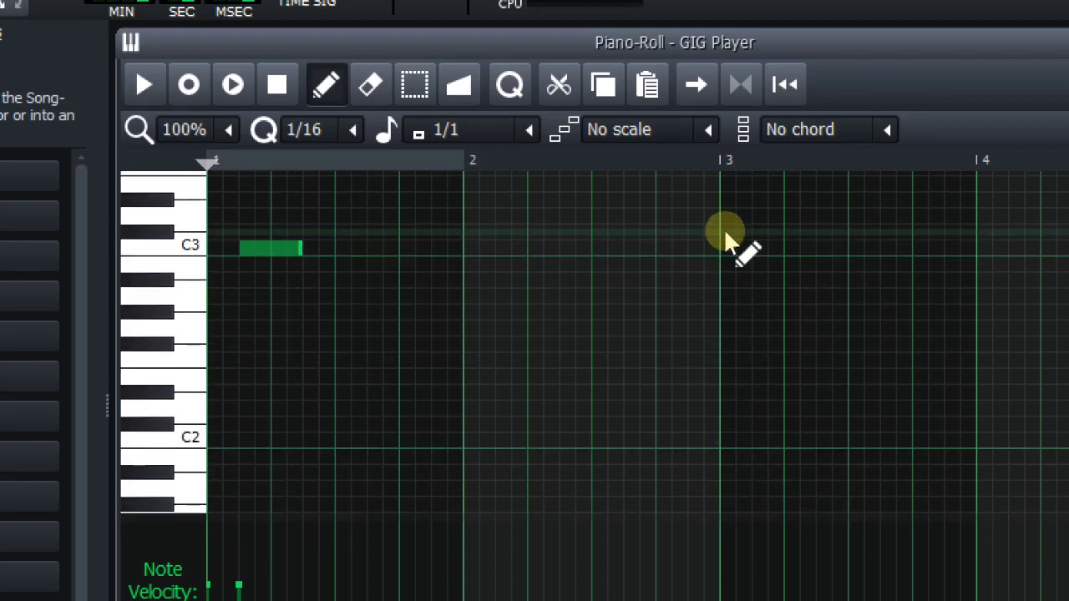
pyautogui.hotkey('alt', 'Tab')
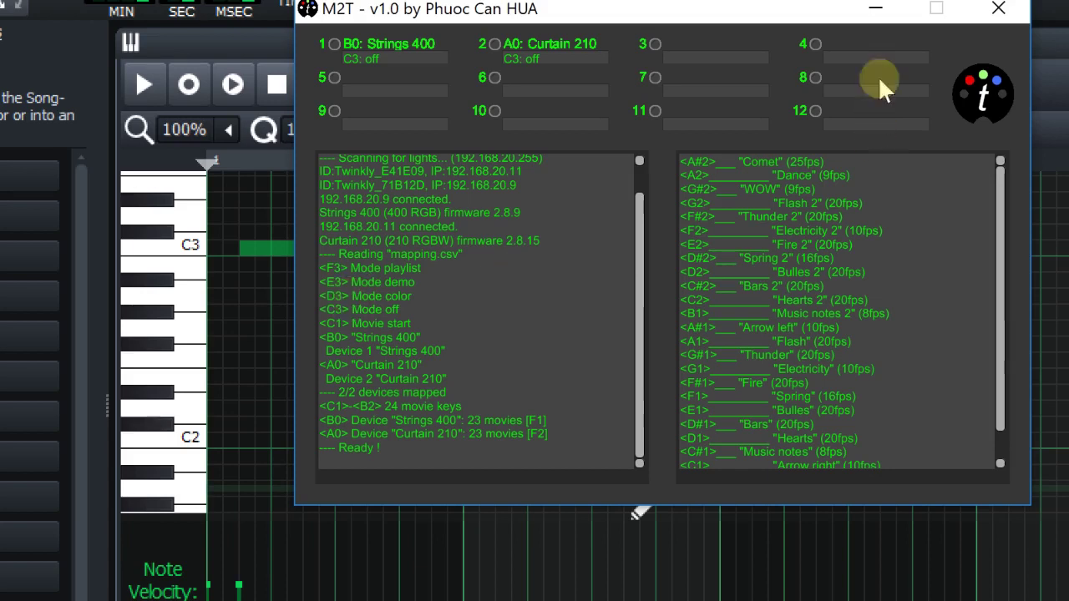
pyautogui.click(879, 8)
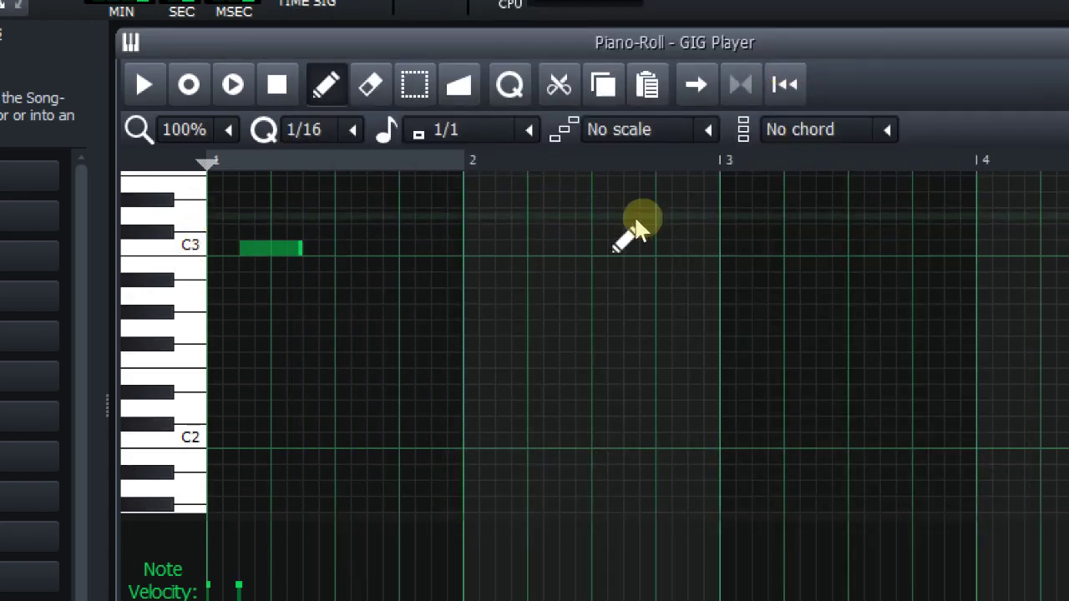
pyautogui.click(722, 212)
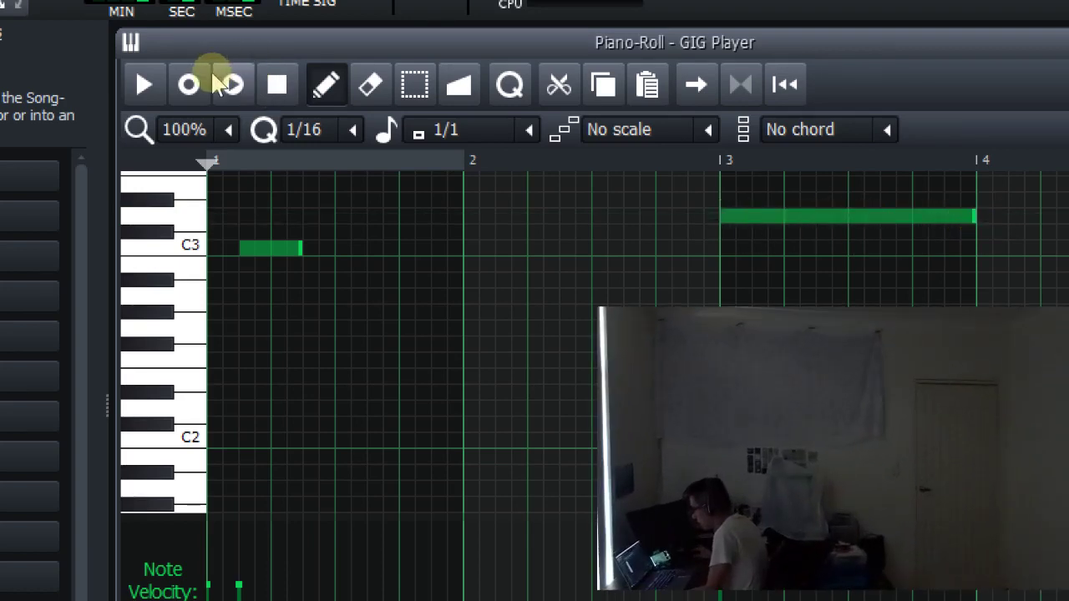
pyautogui.click(146, 84)
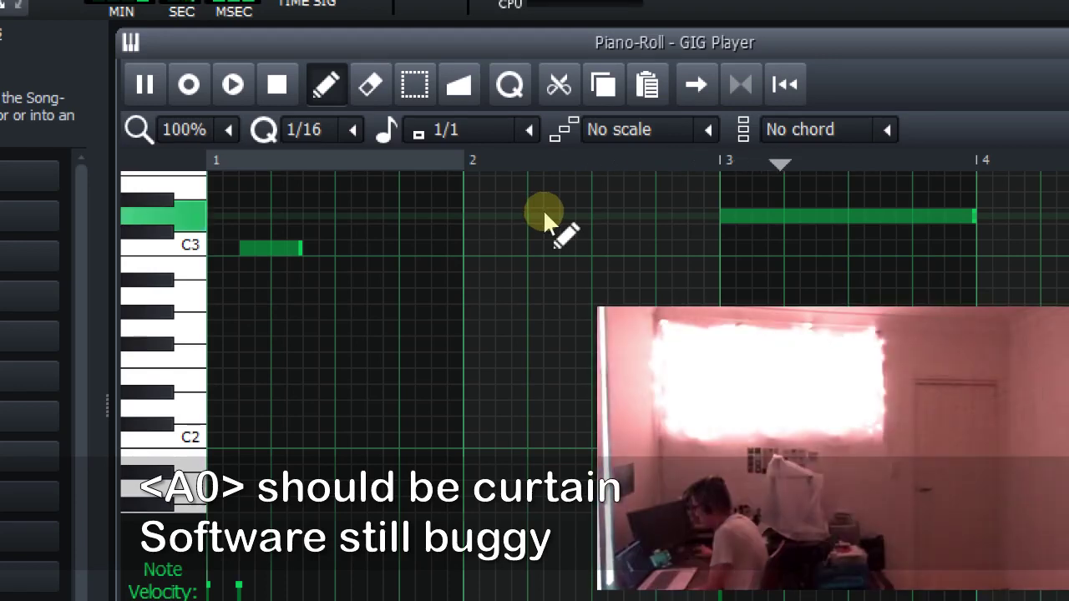
pyautogui.press('space')
pyautogui.scroll(-4, 593, 318)
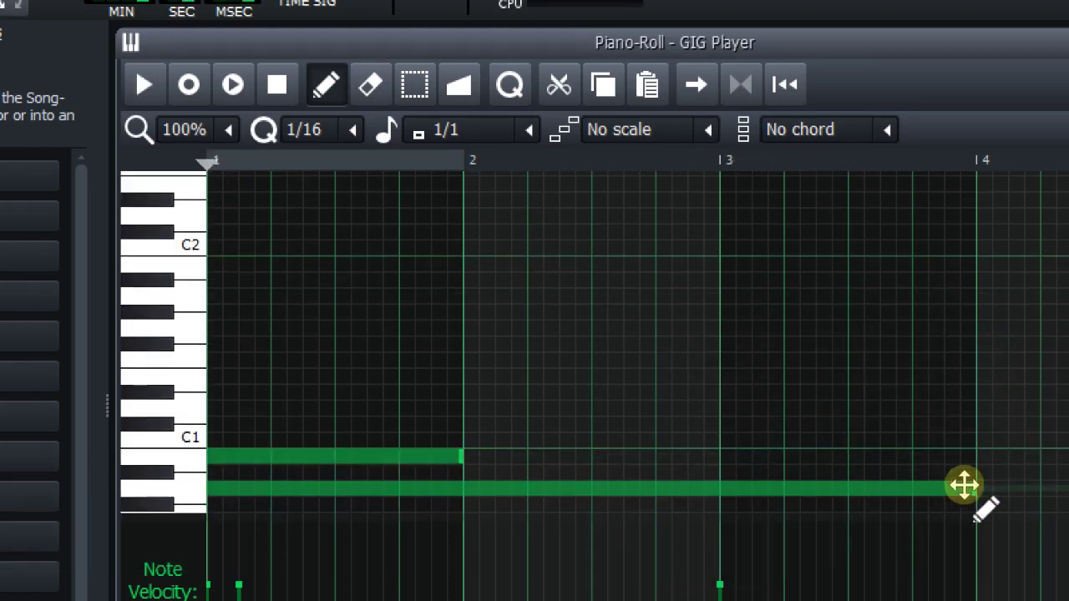
# Shorten the long low note to about bar 3.4 and add a one-bar note at bar 4 near C1
pyautogui.moveTo(966, 485); pyautogui.dragTo(840, 485)
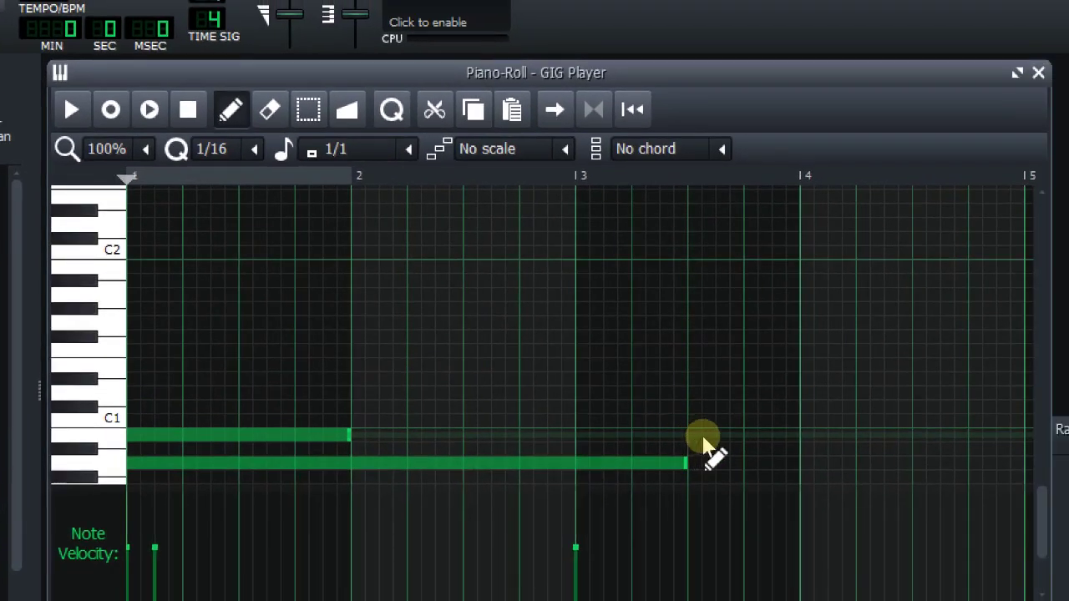
pyautogui.click(712, 439)
pyautogui.moveTo(835, 436); pyautogui.dragTo(942, 443)
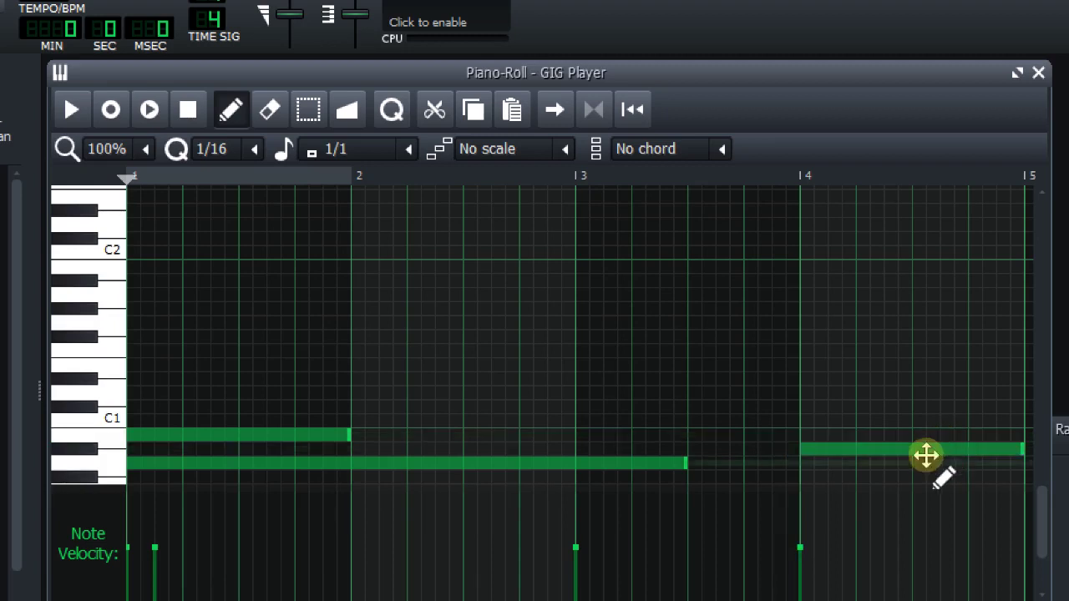
pyautogui.click(932, 443)
pyautogui.scroll(3, 923, 443)
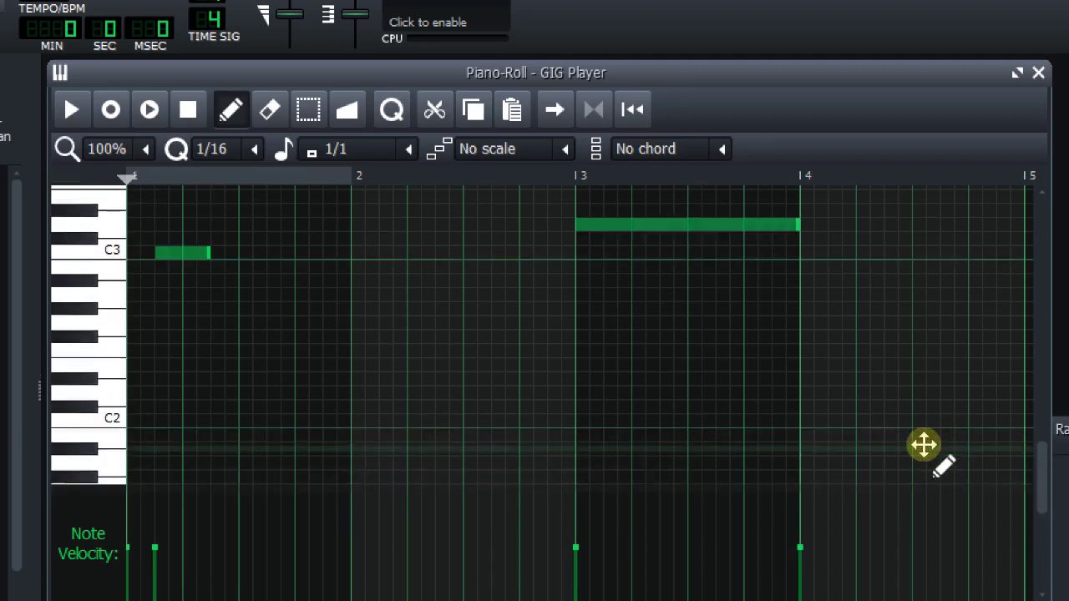
pyautogui.scroll(-1, 841, 386)
pyautogui.scroll(1, 838, 382)
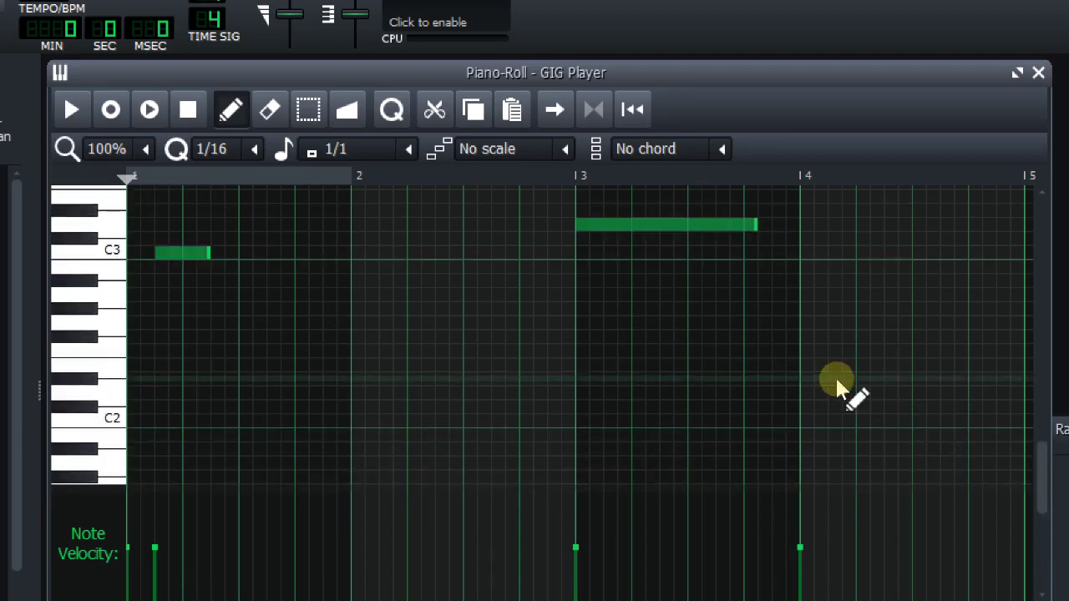
# Add a one-bar note at bar 4 near C3, nudged slightly earlier and up one semitone
pyautogui.click(810, 225)
pyautogui.scroll(-5, 831, 310)
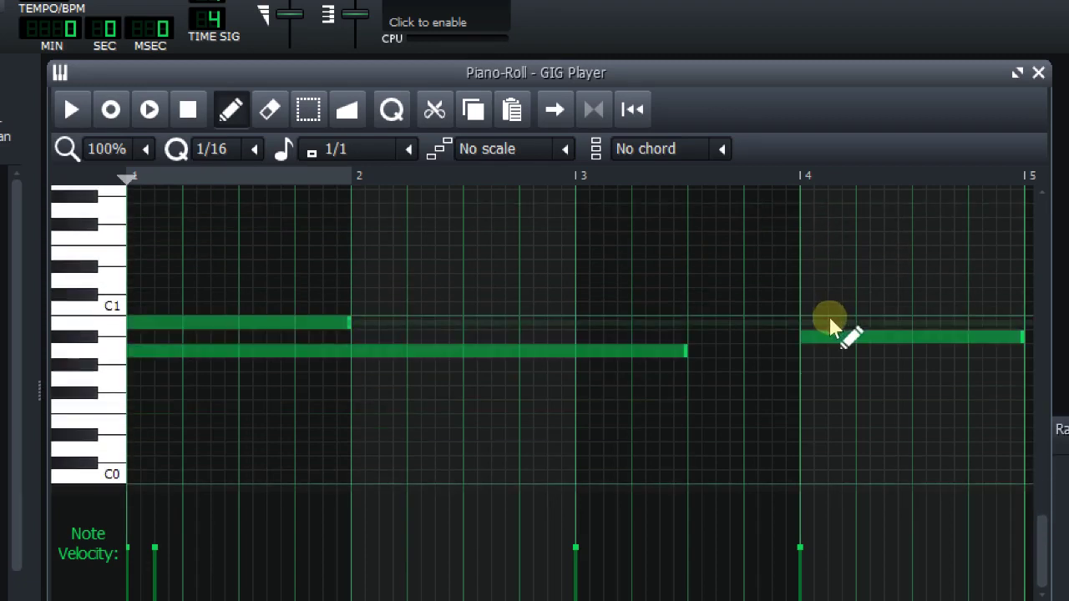
pyautogui.scroll(6, 772, 347)
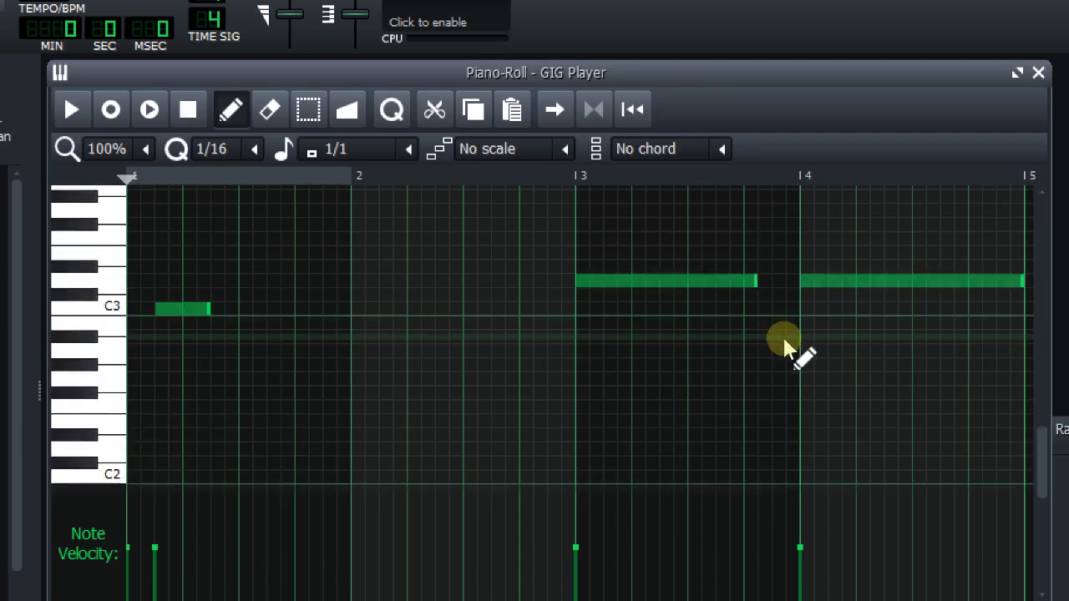
pyautogui.scroll(-5, 782, 334)
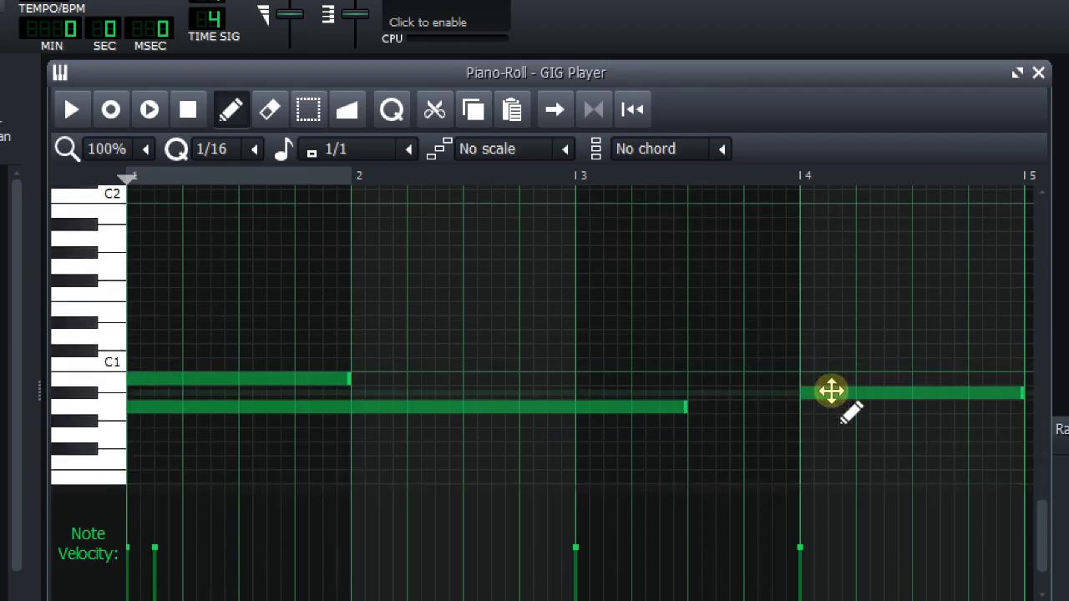
pyautogui.moveTo(820, 392); pyautogui.dragTo(799, 391)
pyautogui.scroll(6, 802, 391)
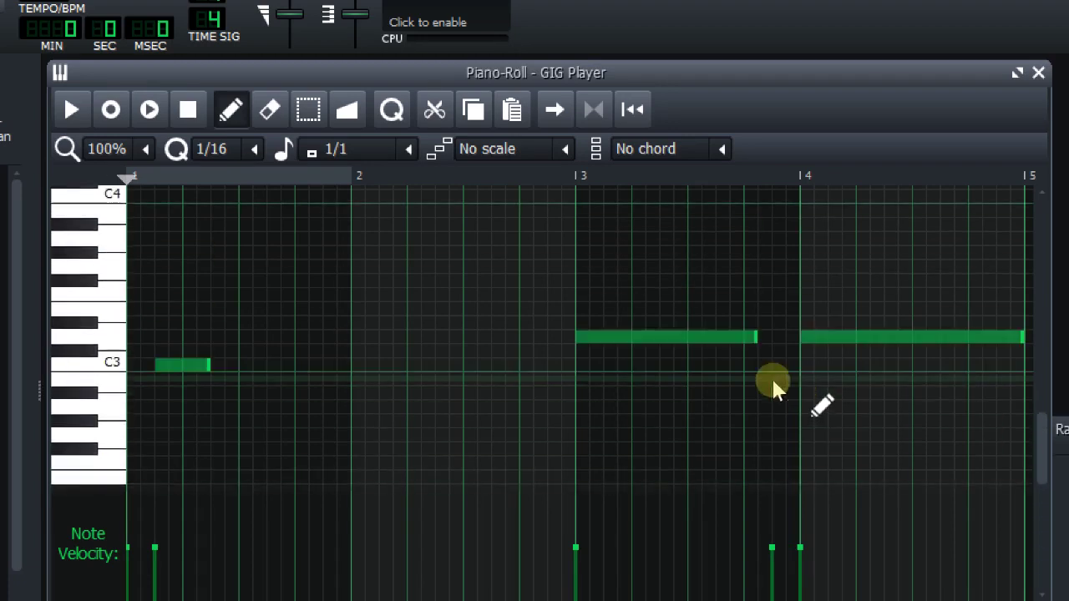
pyautogui.scroll(-6, 678, 399)
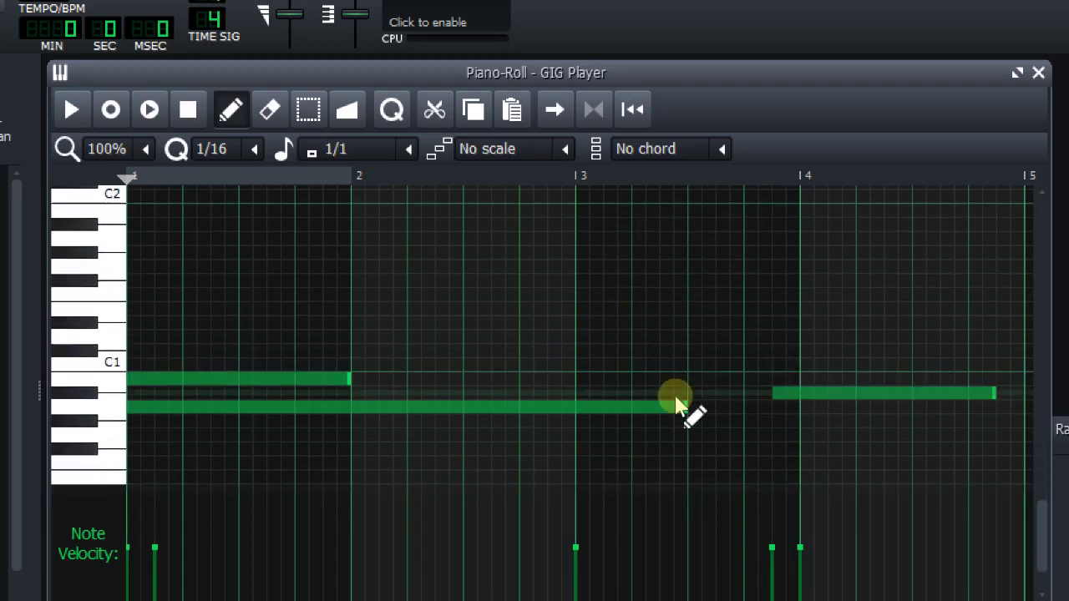
pyautogui.moveTo(815, 396); pyautogui.dragTo(817, 382)
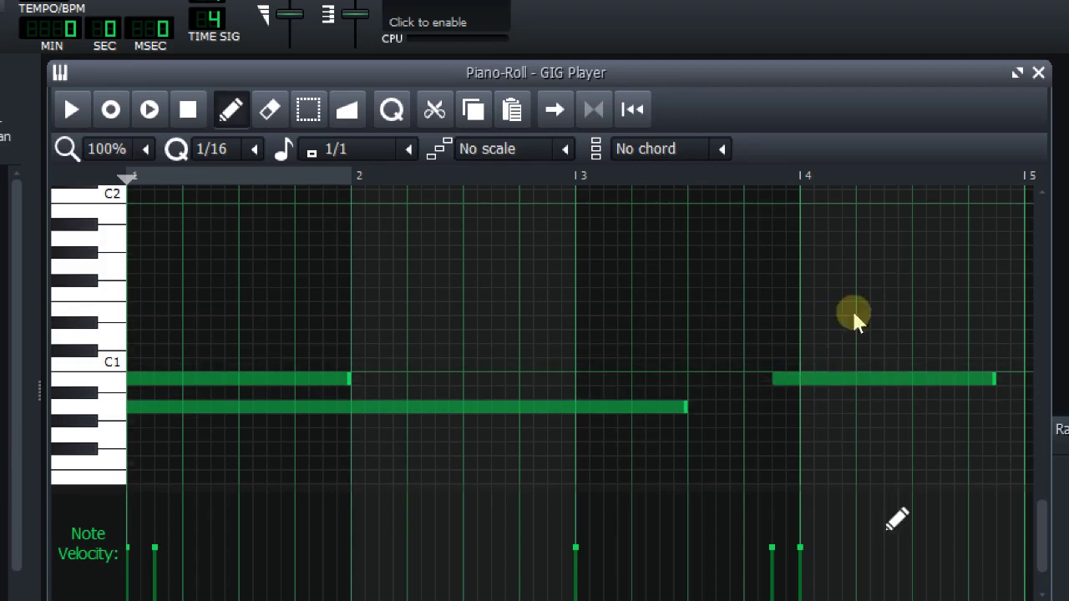
pyautogui.scroll(3, 856, 326)
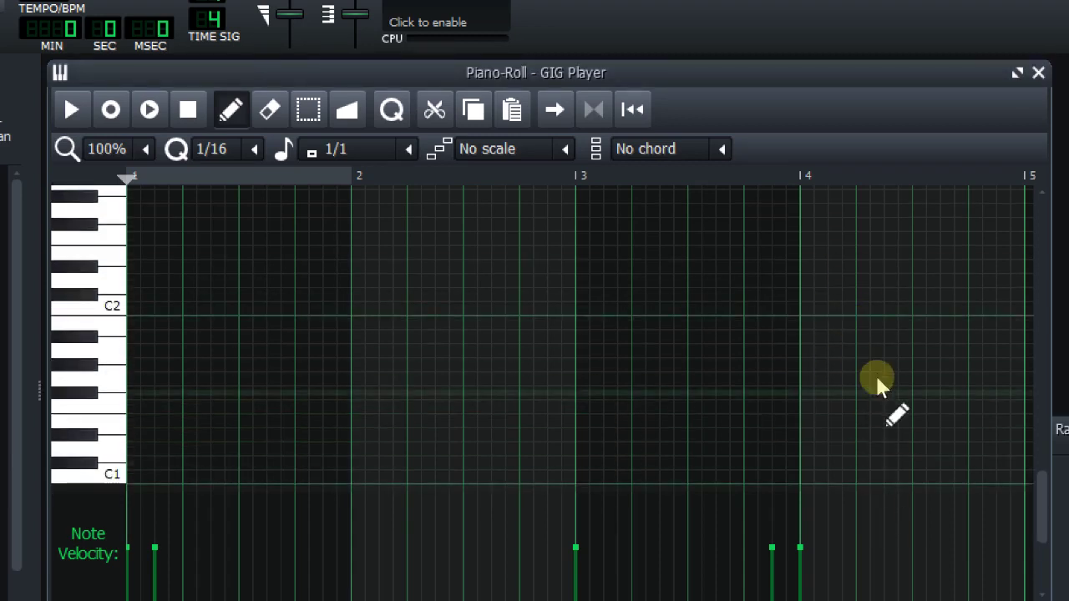
# Close the piano roll, unmute the Sample track, and start song playback
pyautogui.click(1038, 74)
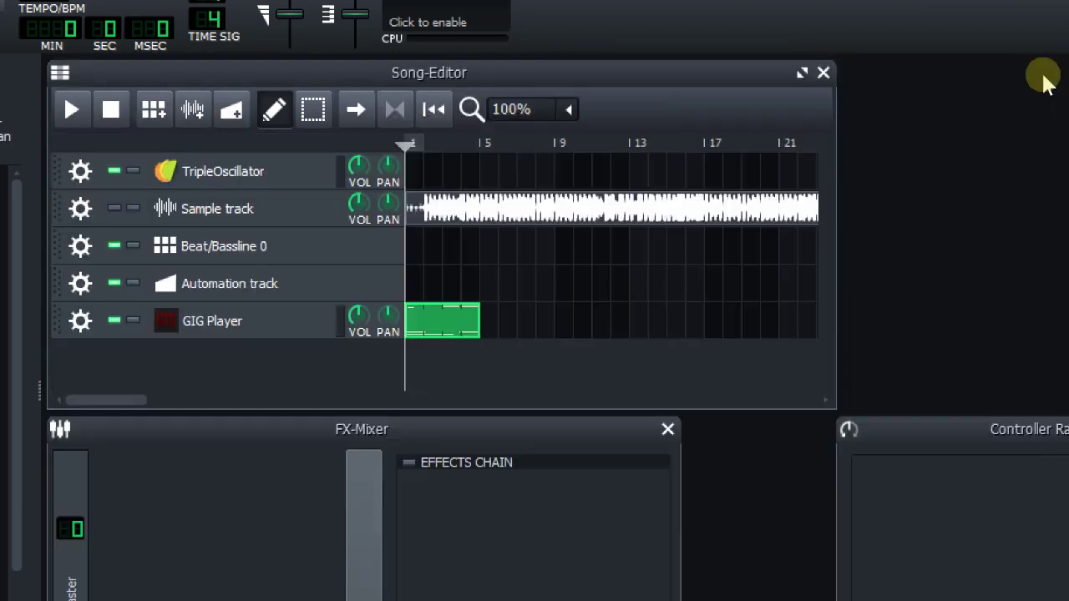
pyautogui.click(116, 211)
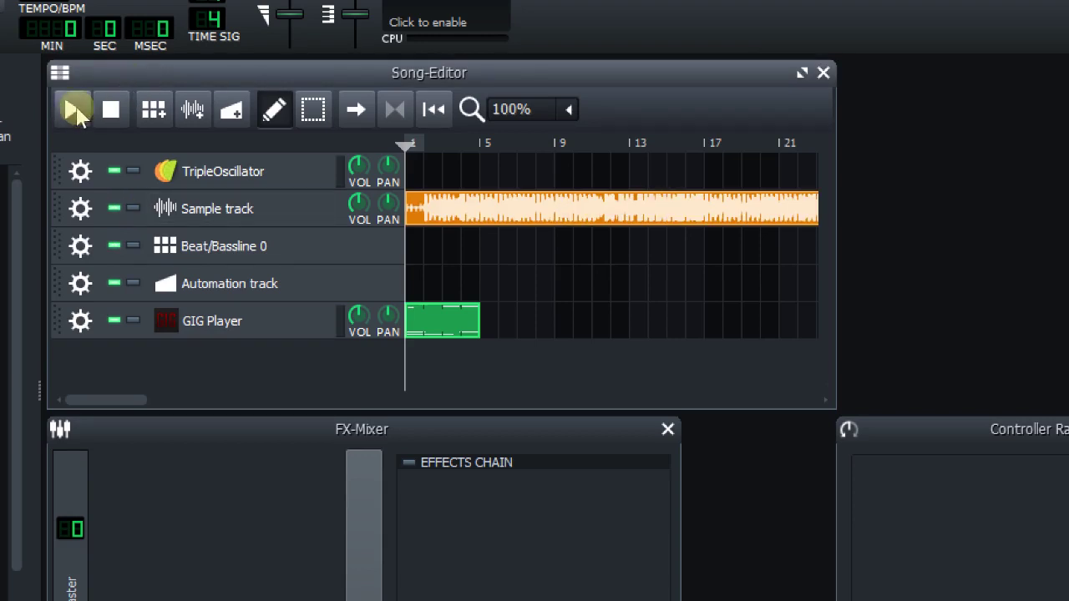
pyautogui.click(73, 110)
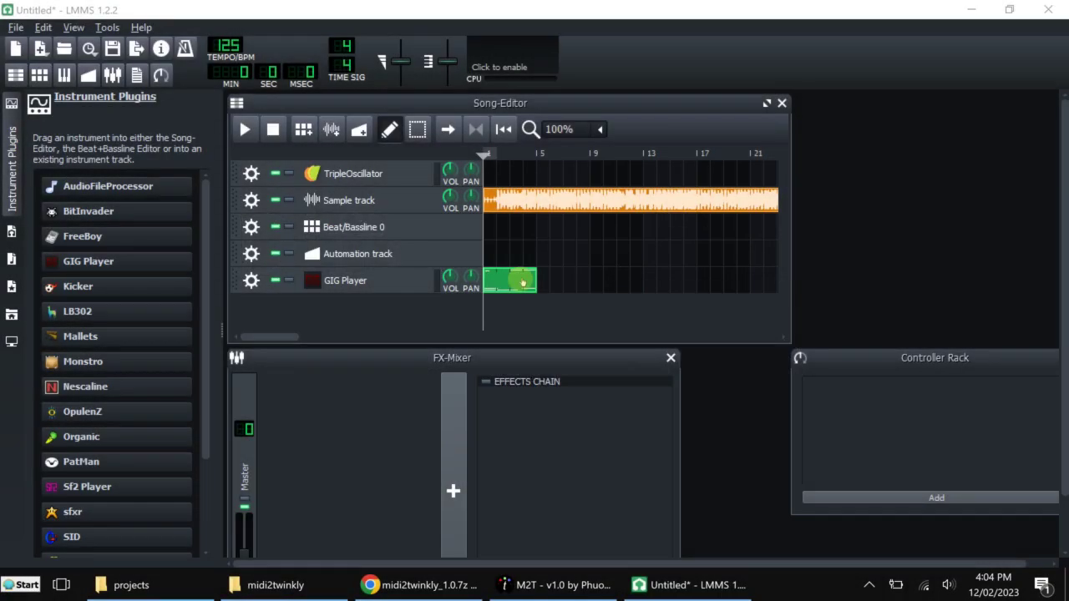
# Reopen the green GIG Player clip in the piano roll and review notes around C1 and C3
pyautogui.doubleClick(521, 279)
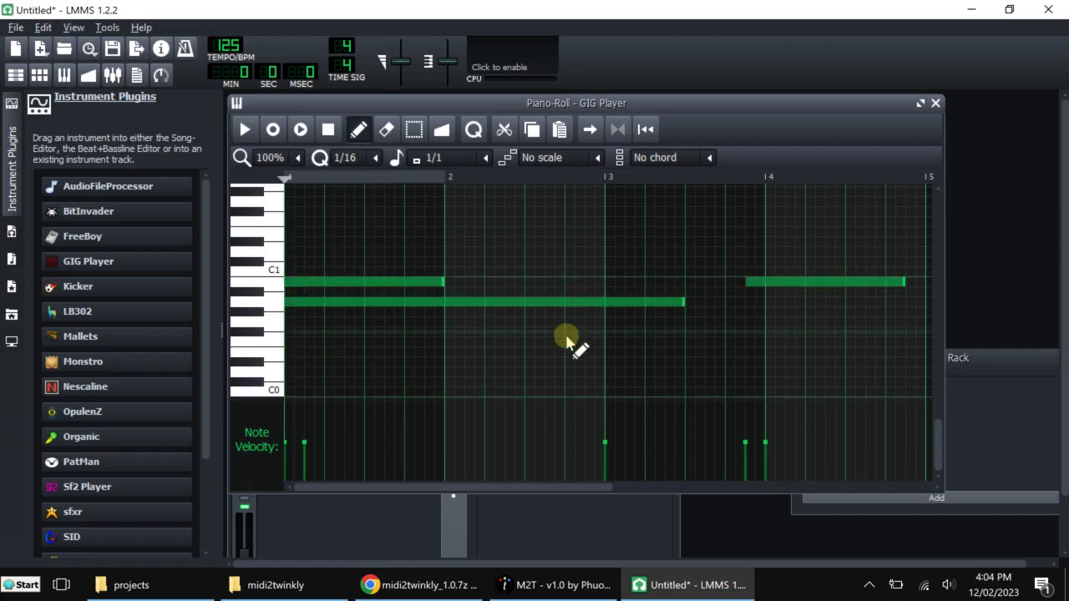
pyautogui.scroll(2, 568, 341)
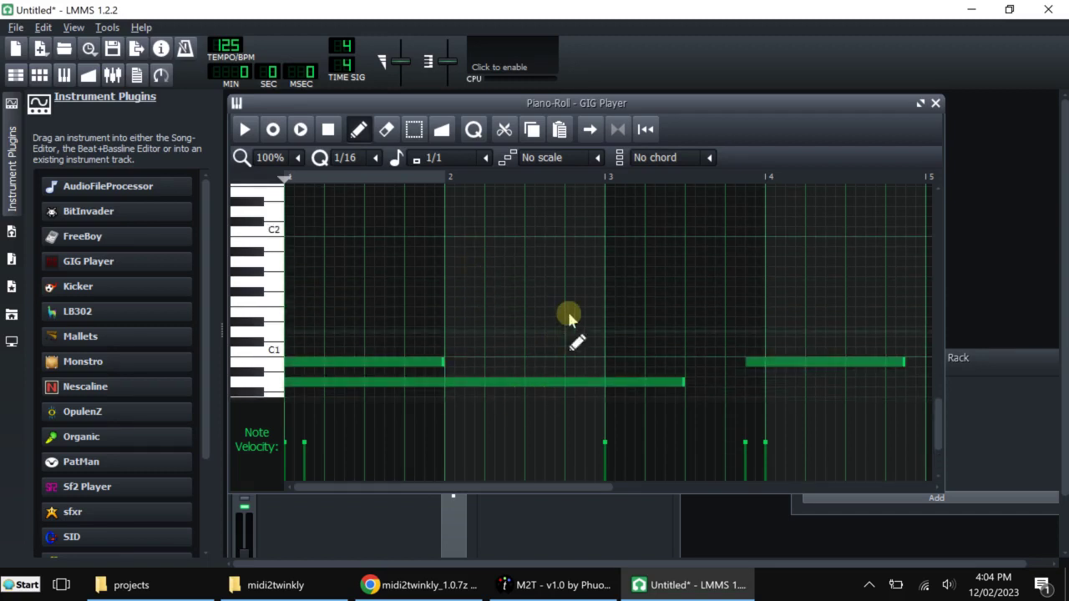
pyautogui.scroll(2, 668, 336)
pyautogui.scroll(-3, 673, 337)
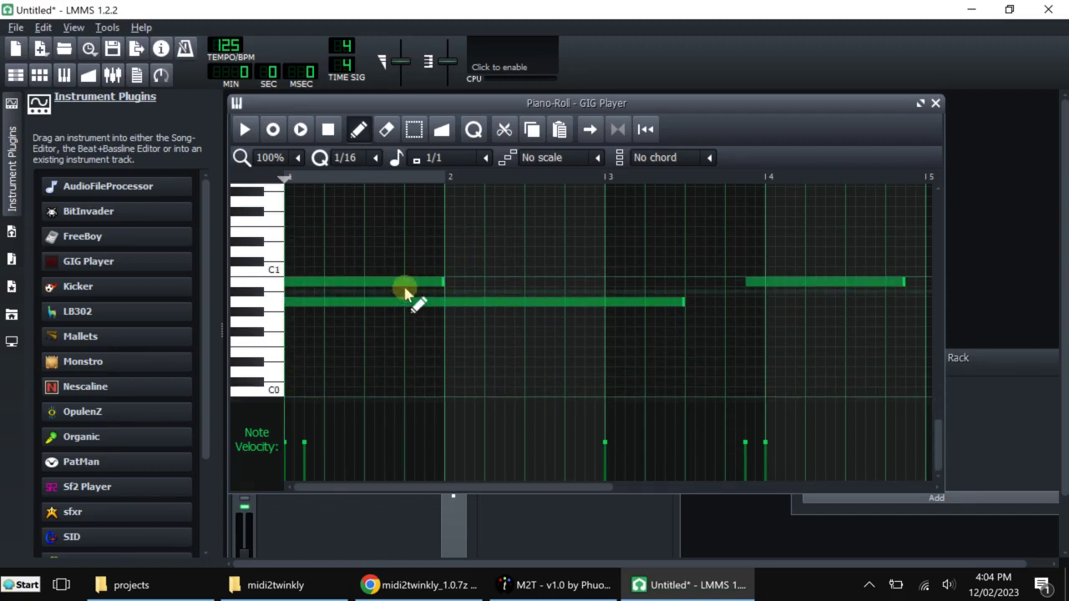
pyautogui.scroll(7, 401, 303)
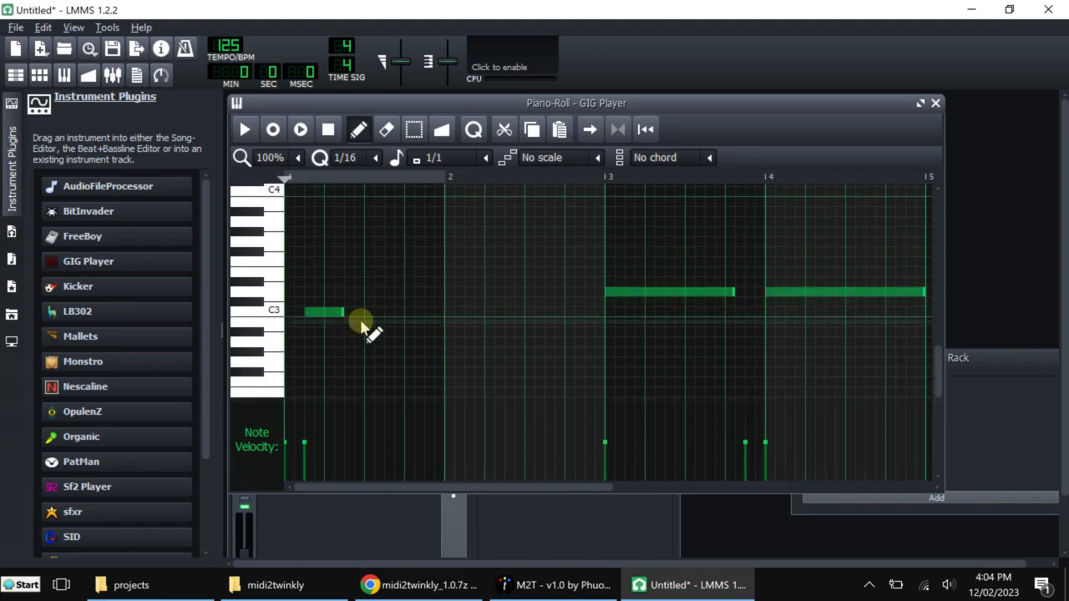
pyautogui.scroll(-3, 368, 351)
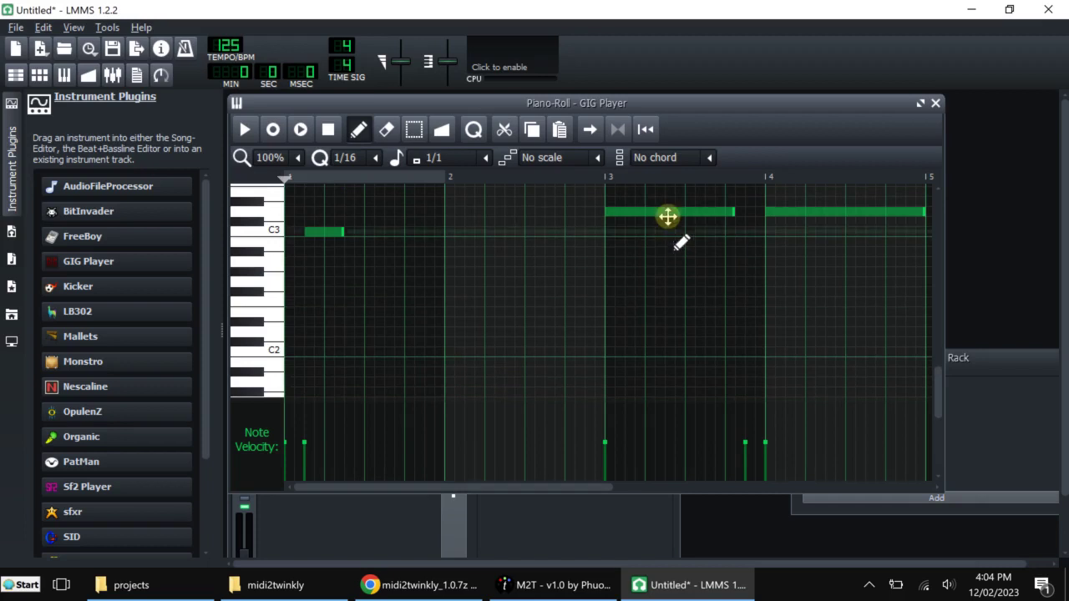
pyautogui.scroll(-6, 688, 351)
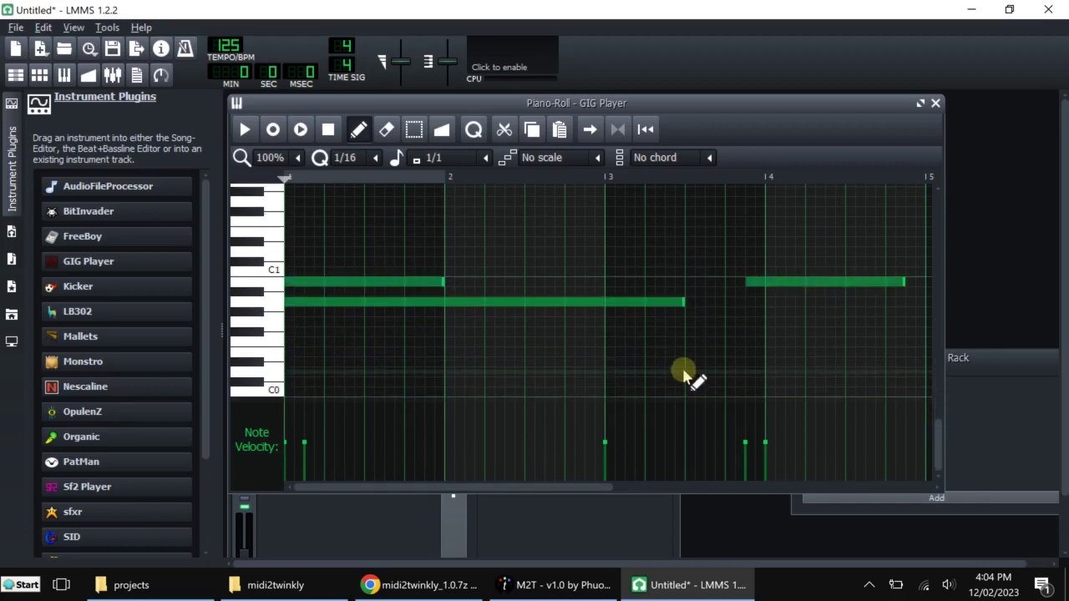
pyautogui.scroll(6, 835, 330)
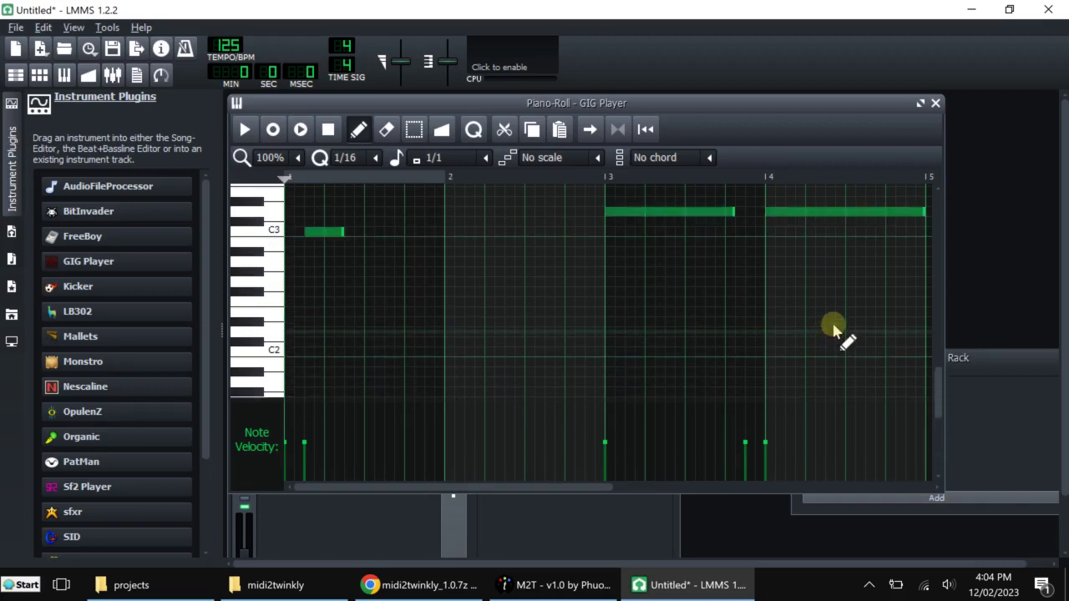
pyautogui.scroll(-4, 835, 330)
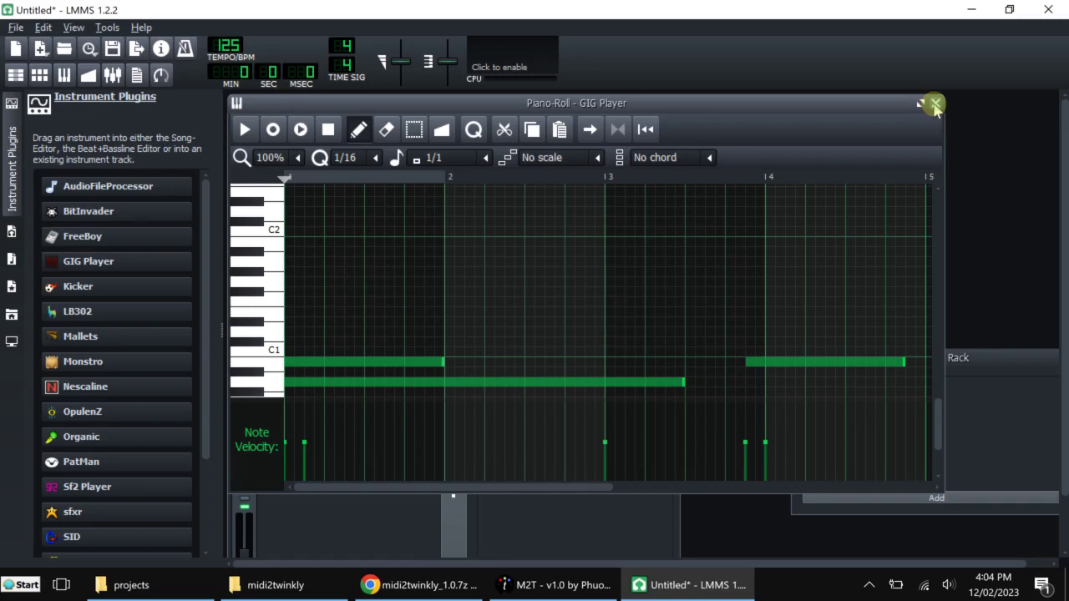
# Close the piano roll and add two GIG Player tracks from Instrument Plugins to the Song-Editor
pyautogui.click(935, 104)
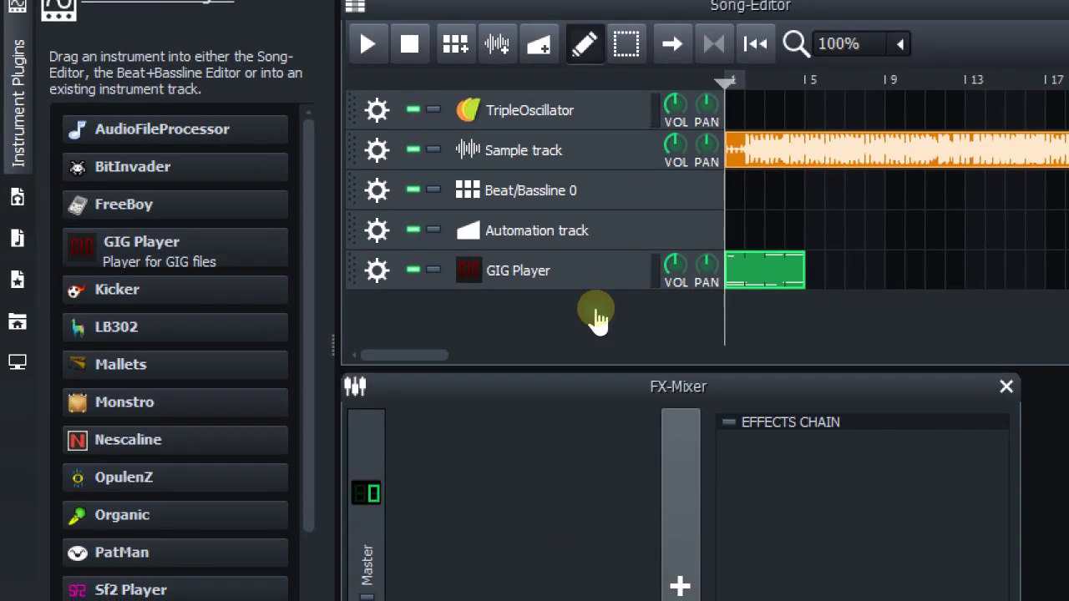
pyautogui.moveTo(596, 317); pyautogui.dragTo(593, 313)
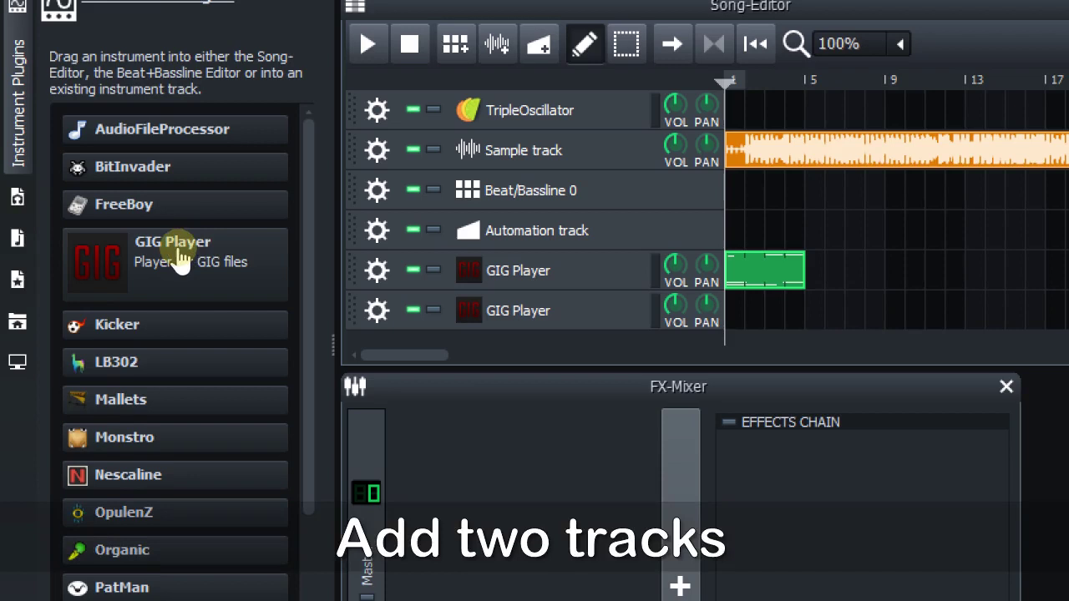
pyautogui.moveTo(179, 259); pyautogui.dragTo(635, 347)
# Rename the second GIG Player track to 'Curtain'
pyautogui.scroll(-2, 610, 321)
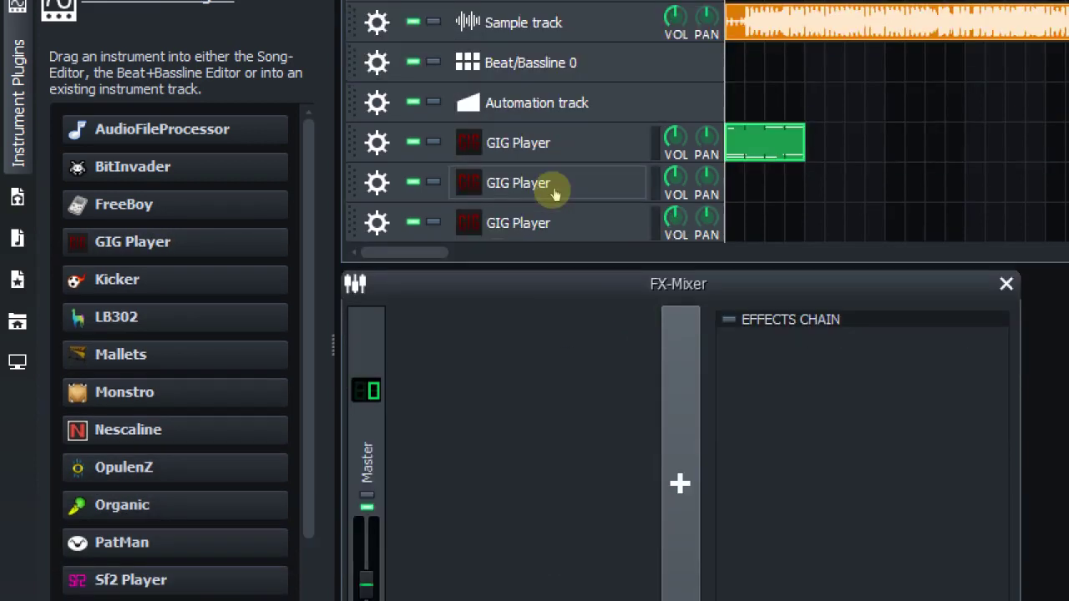
pyautogui.moveTo(557, 184); pyautogui.dragTo(556, 181)
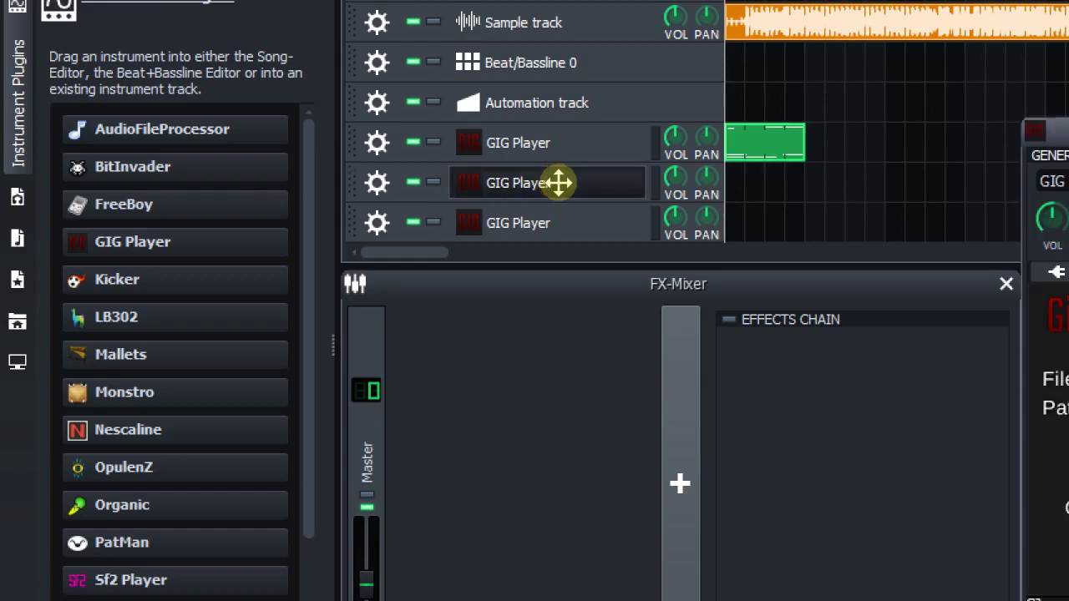
pyautogui.click(563, 184)
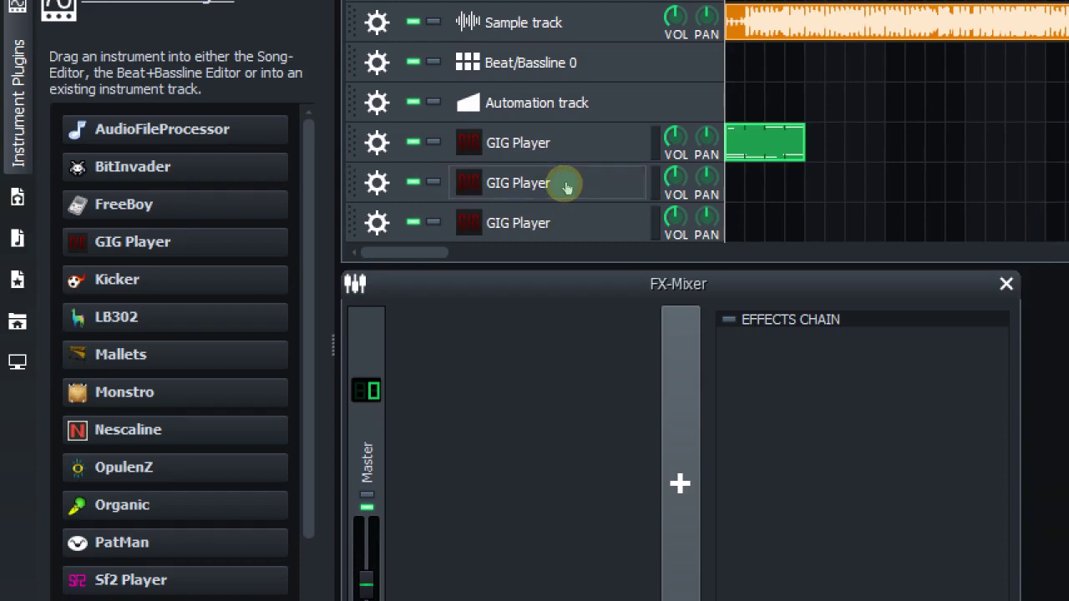
pyautogui.doubleClick(565, 185)
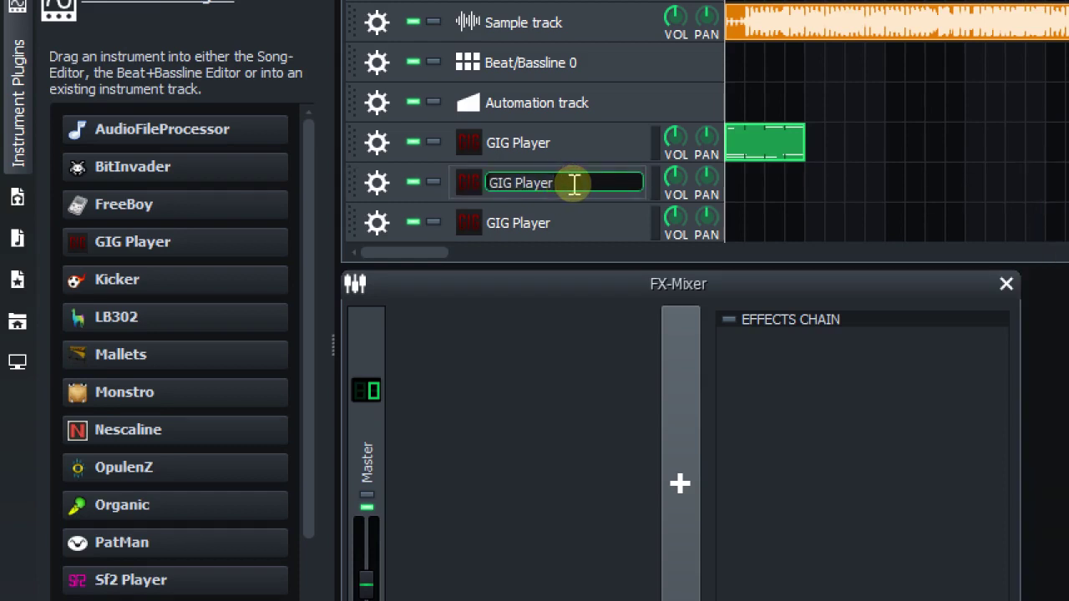
pyautogui.write('Curtain')
pyautogui.press('Return')
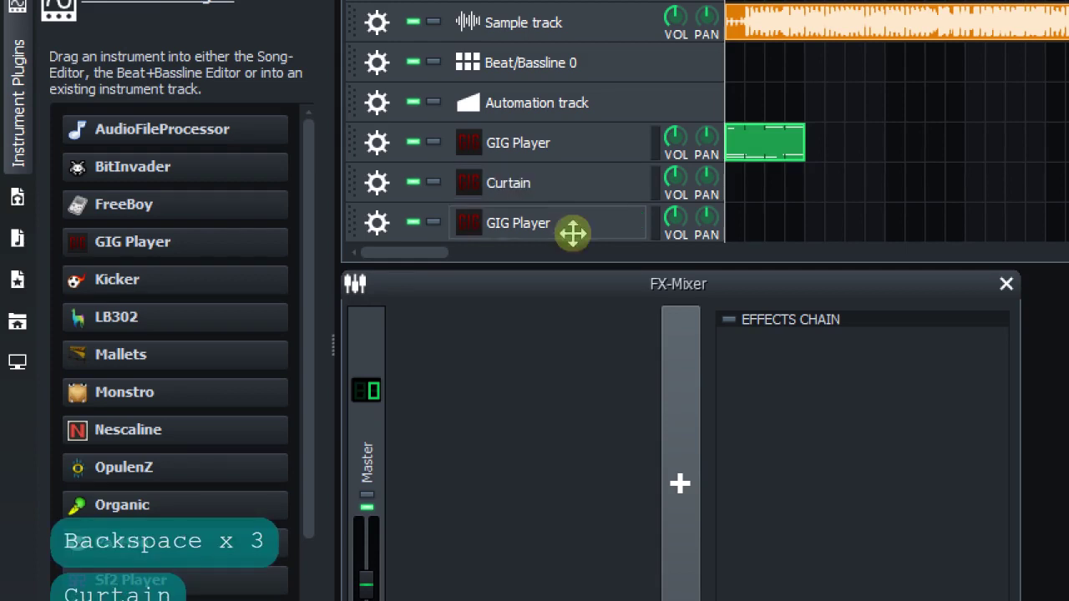
pyautogui.click(573, 231)
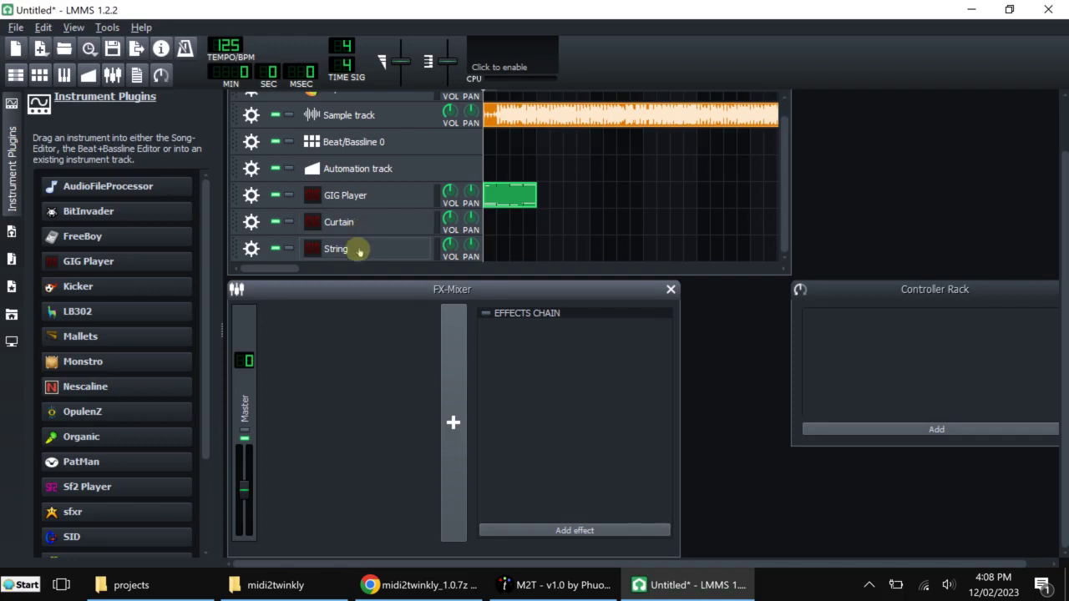
# Route the Curtain track's MIDI output to loopMIDI Port
pyautogui.click(251, 222)
pyautogui.moveTo(260, 323)
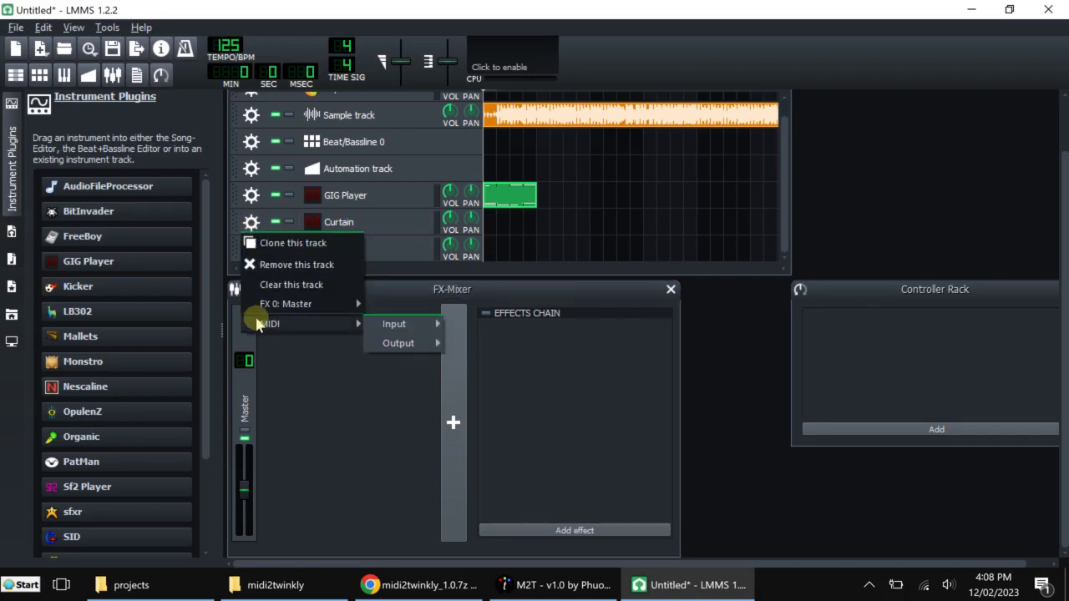
pyautogui.moveTo(410, 356)
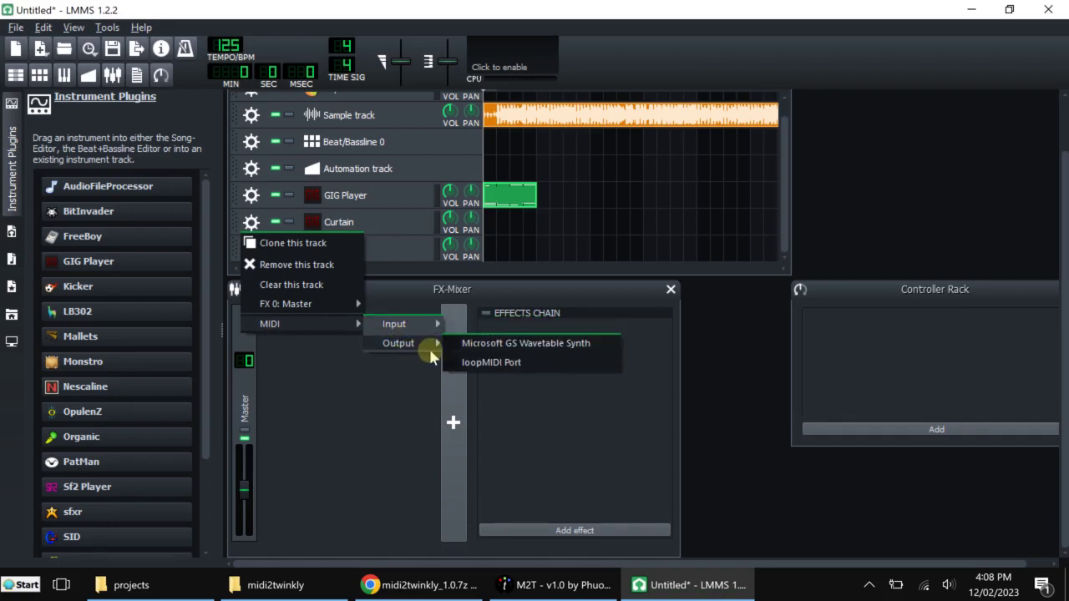
pyautogui.click(506, 364)
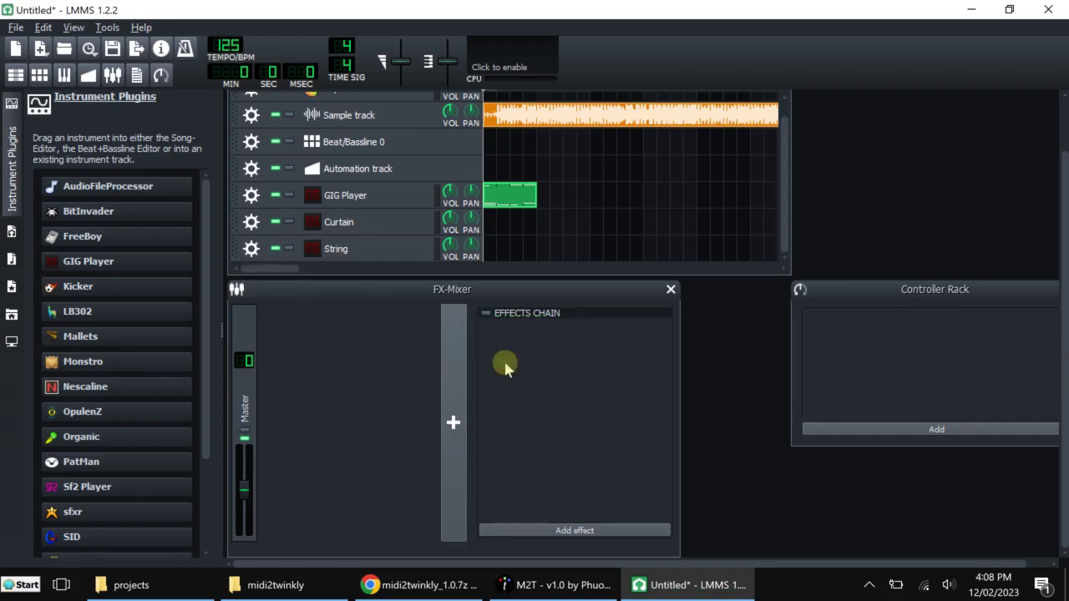
# Route the String track's MIDI output to loopMIDI Port
pyautogui.click(251, 249)
pyautogui.moveTo(317, 352)
pyautogui.moveTo(418, 371)
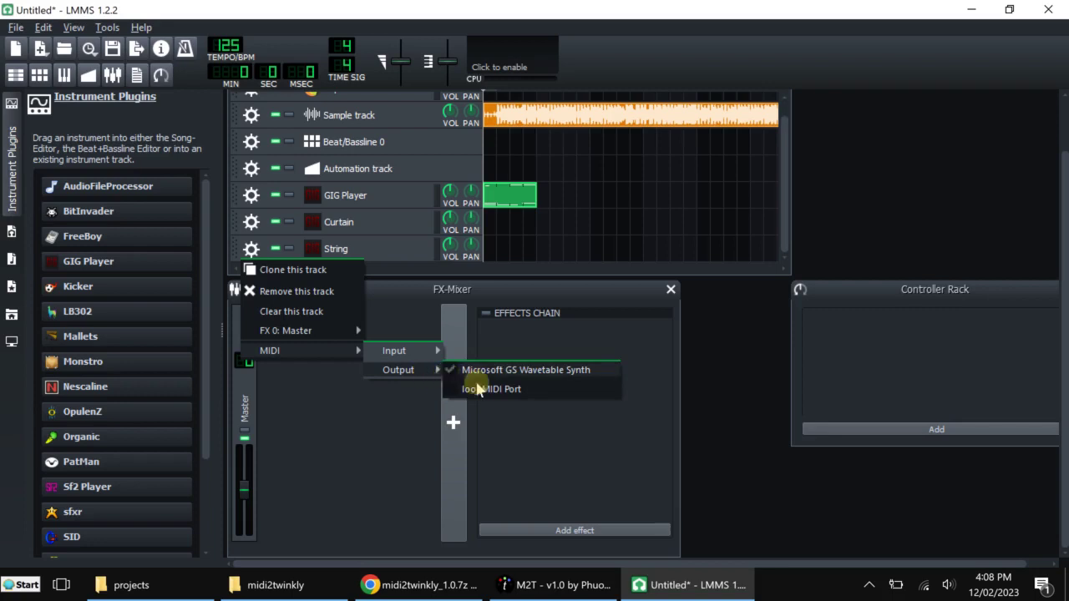
pyautogui.click(480, 390)
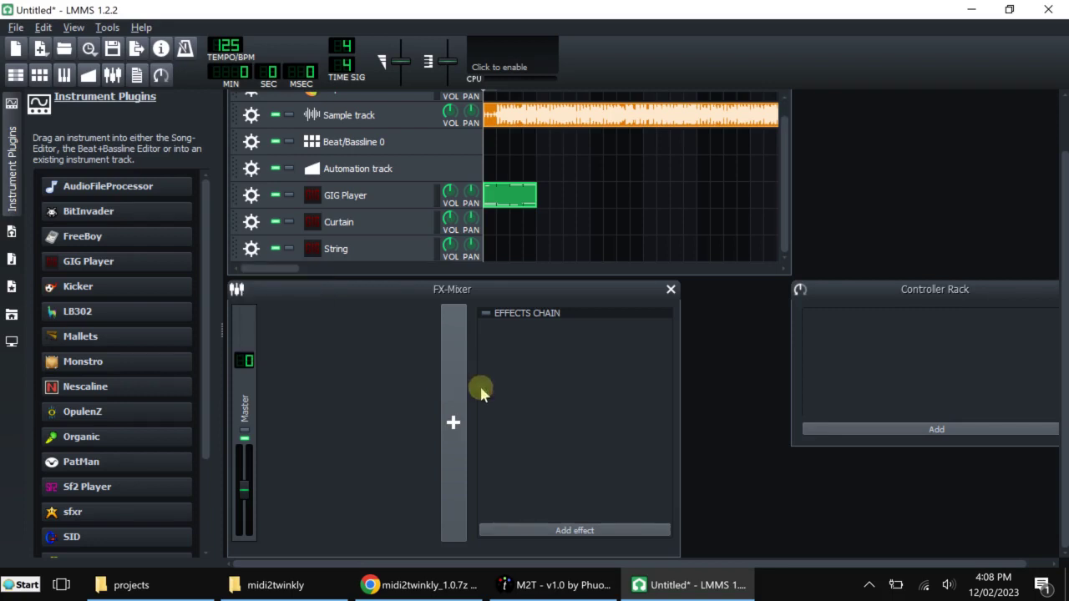
# Set the Curtain track's MIDI output channel to 2 and close its instrument window
pyautogui.doubleClick(418, 228)
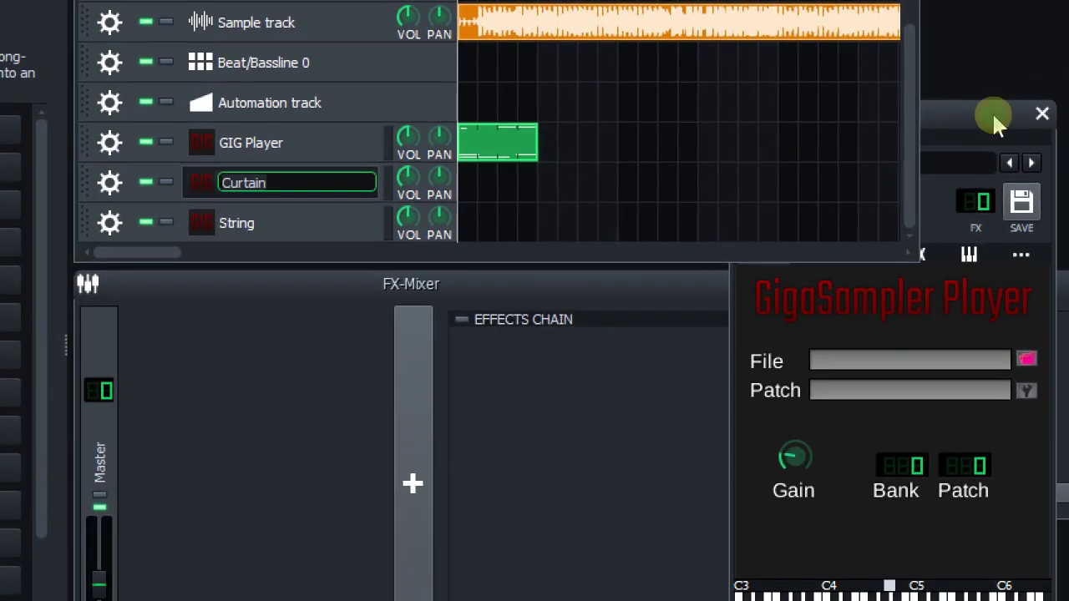
pyautogui.click(992, 111)
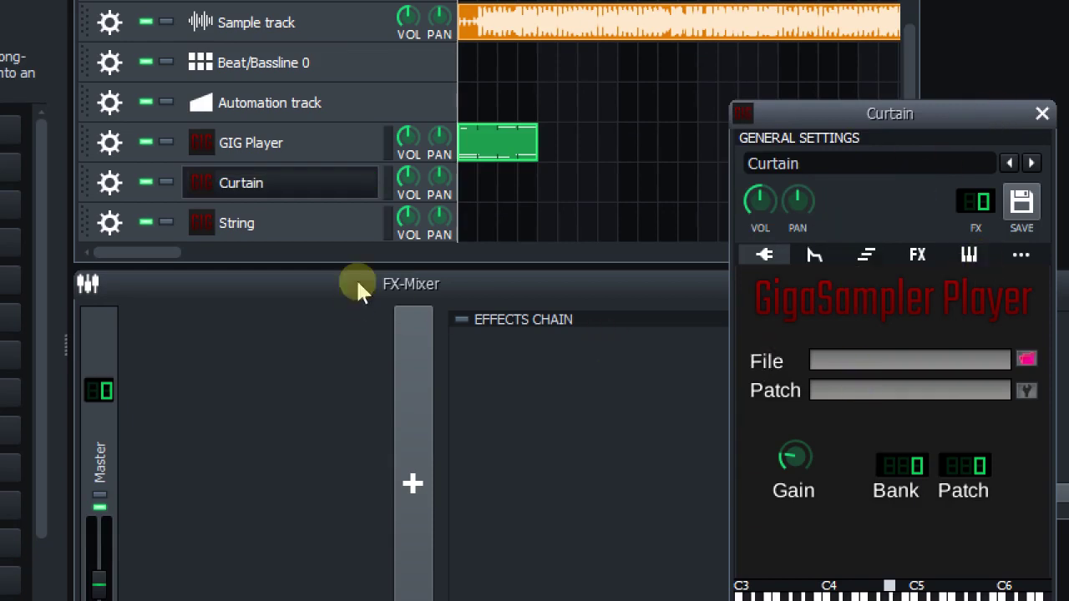
pyautogui.click(970, 255)
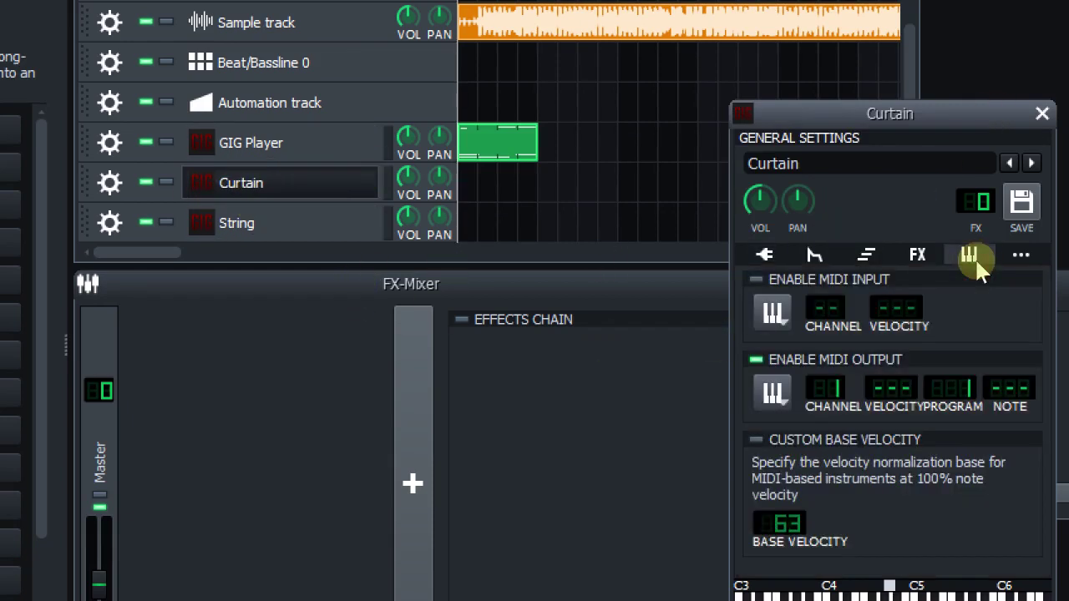
pyautogui.doubleClick(835, 404)
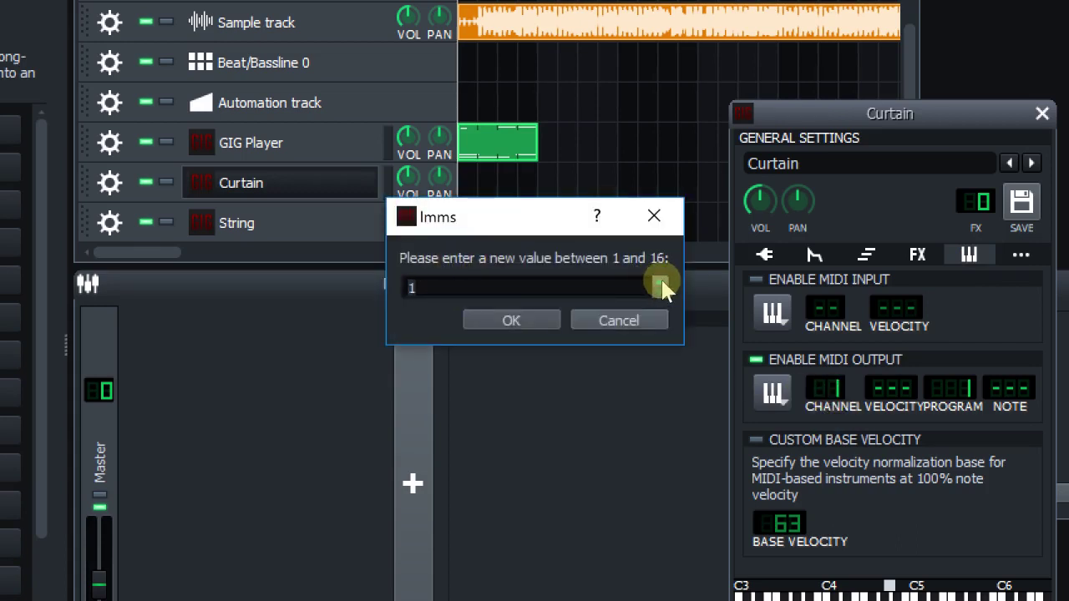
pyautogui.click(534, 319)
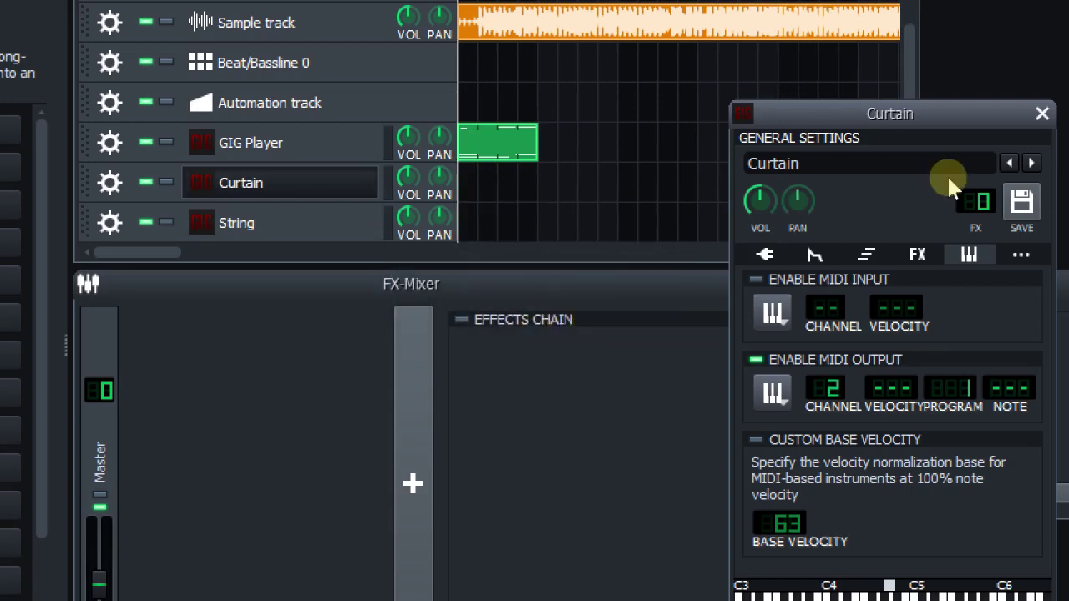
pyautogui.click(1042, 114)
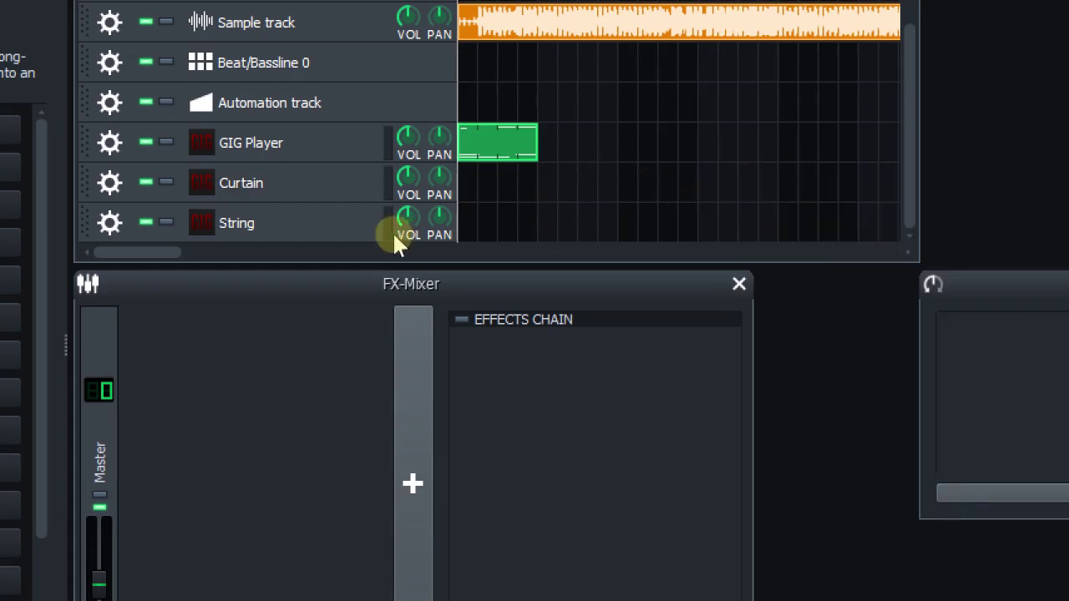
# Set the String track's MIDI output channel to 3 and close its instrument window
pyautogui.click(318, 222)
pyautogui.click(319, 221)
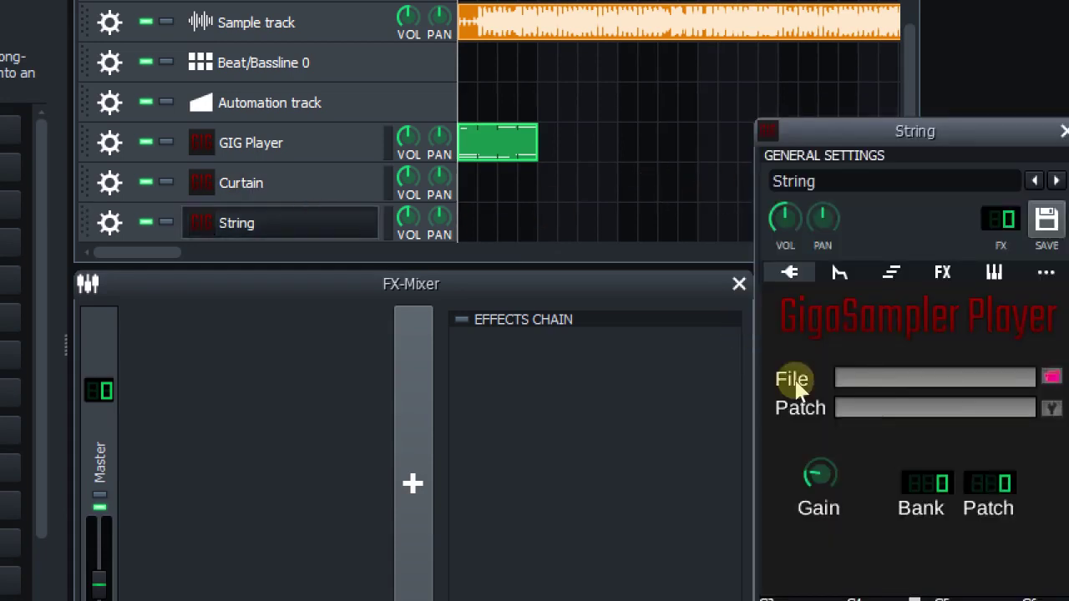
pyautogui.click(994, 271)
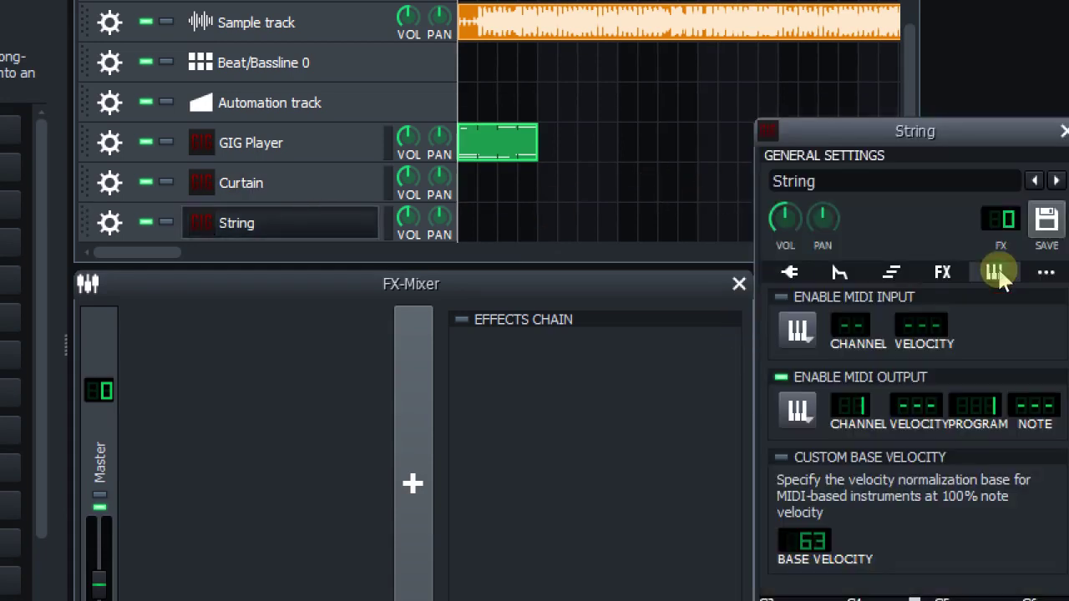
pyautogui.doubleClick(852, 406)
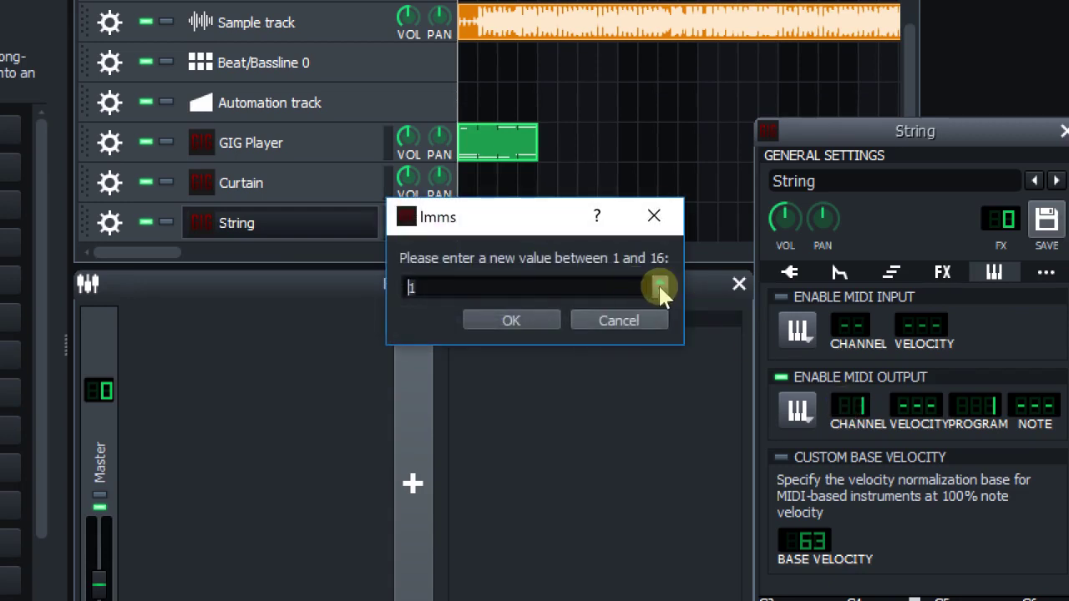
pyautogui.click(511, 321)
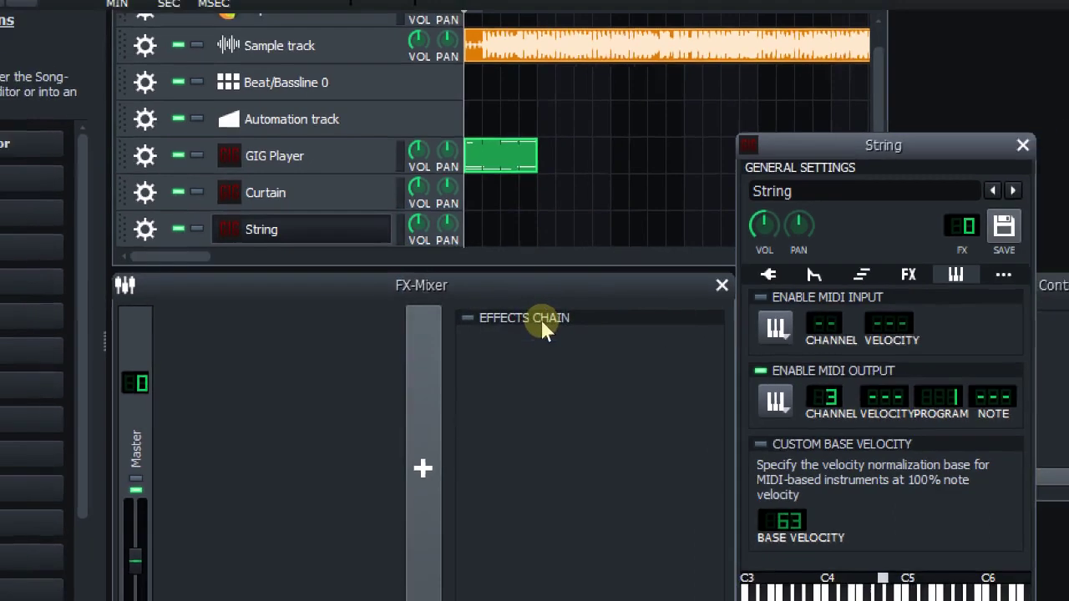
pyautogui.click(1064, 131)
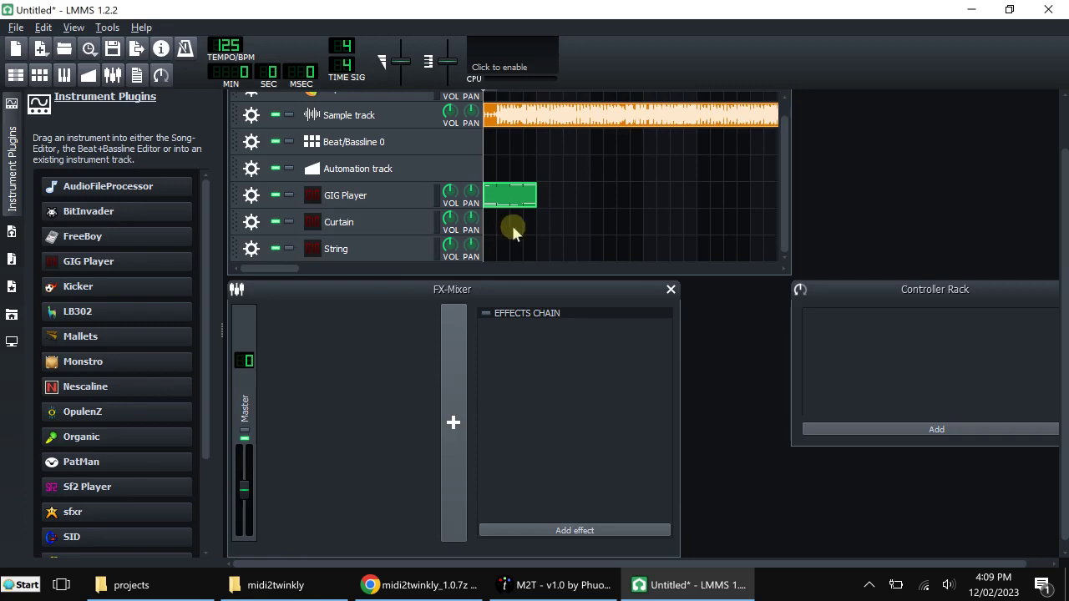
# Create a Curtain clip with one note stretched to bar 3 and a second note spanning bars 2–3
pyautogui.doubleClick(558, 222)
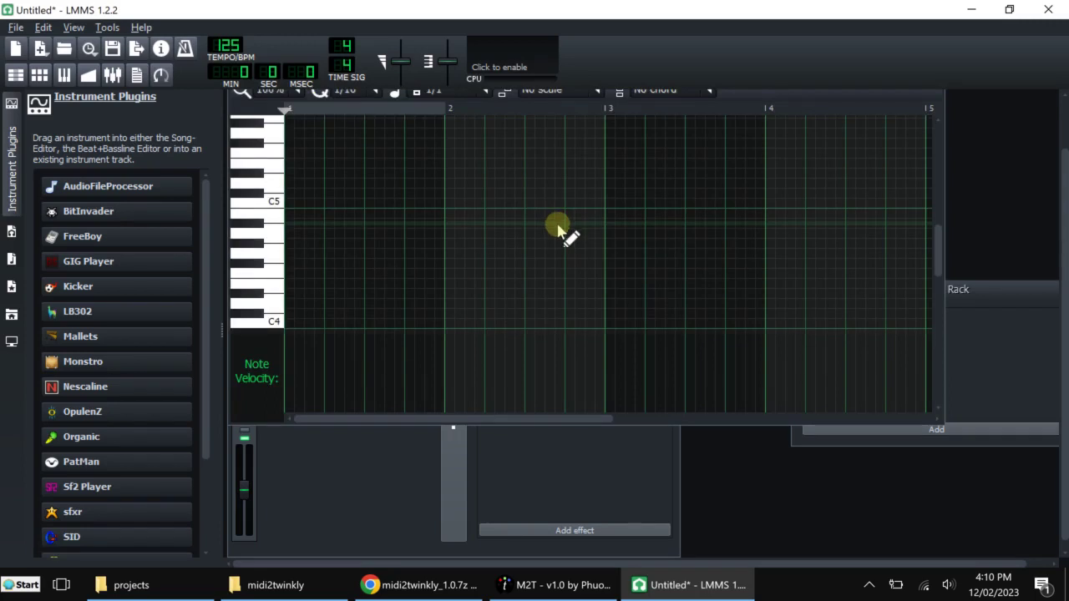
pyautogui.click(538, 583)
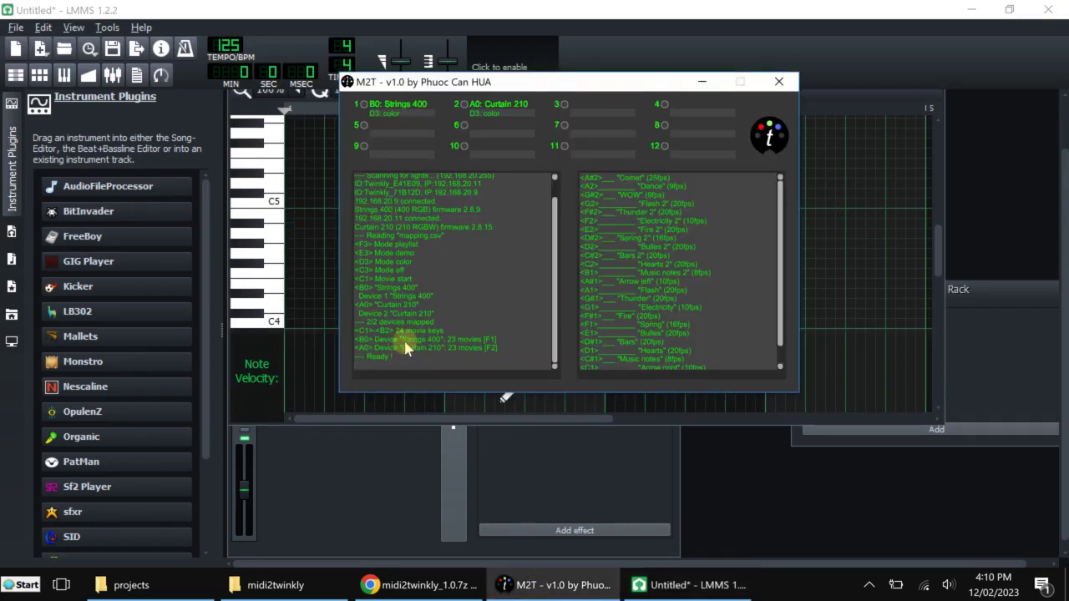
pyautogui.click(702, 82)
pyautogui.scroll(-5, 496, 262)
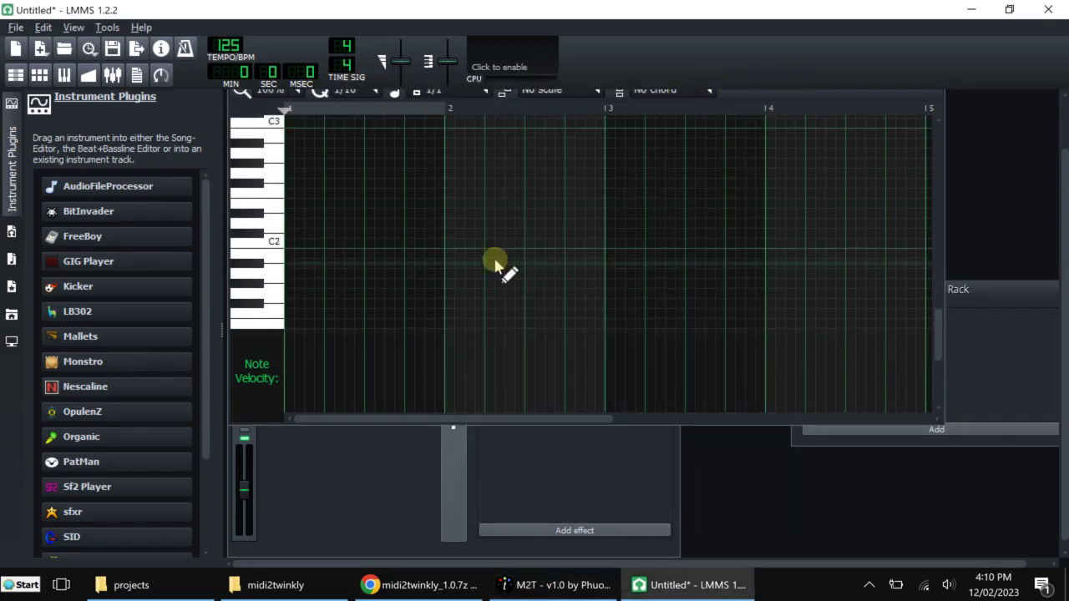
pyautogui.scroll(-3, 496, 262)
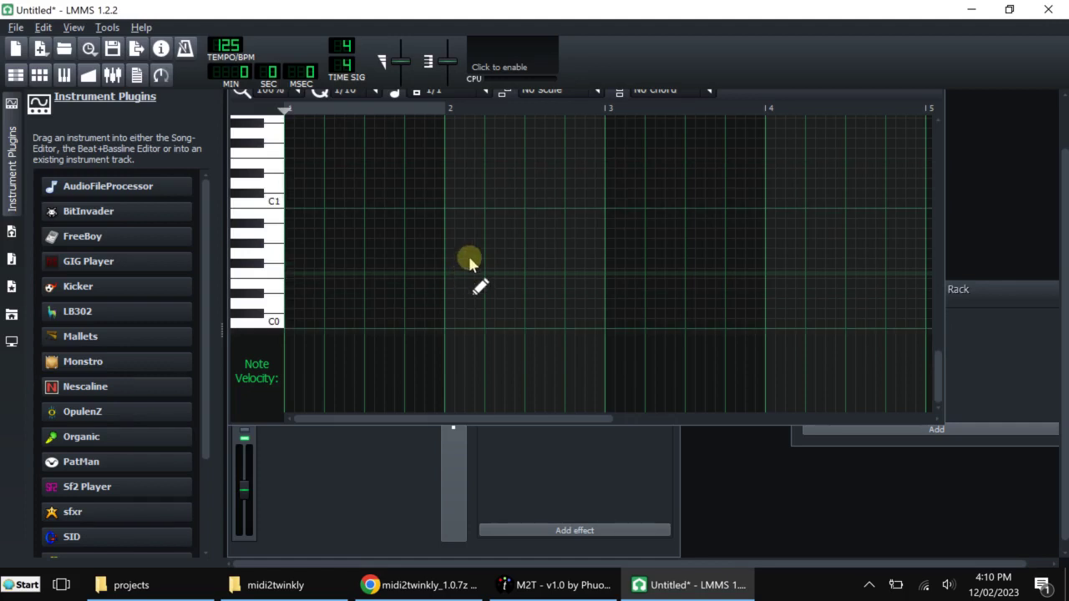
pyautogui.click(293, 235)
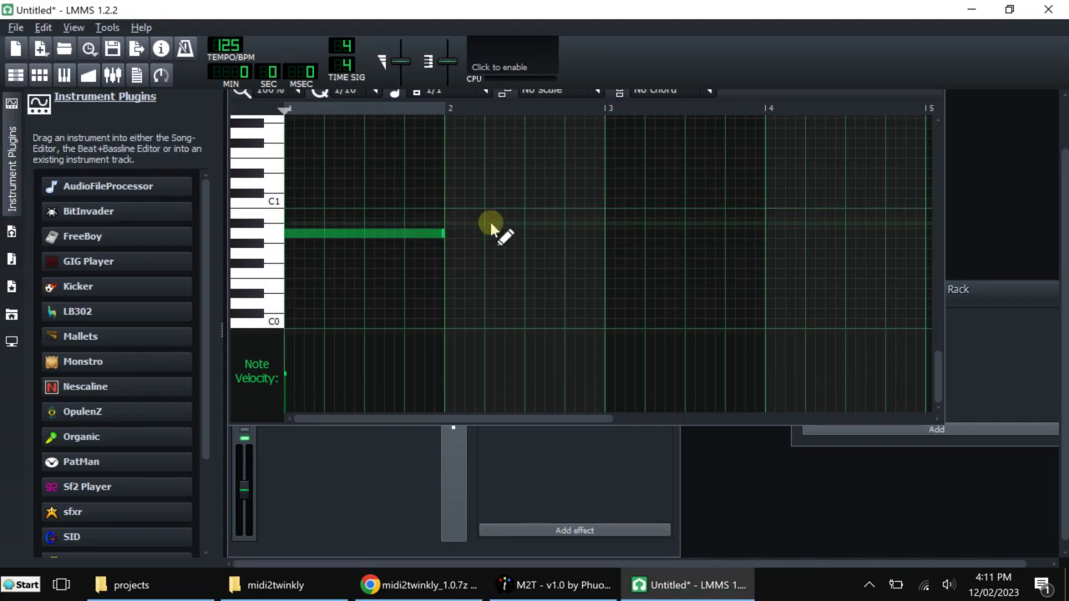
pyautogui.moveTo(444, 233); pyautogui.dragTo(605, 230)
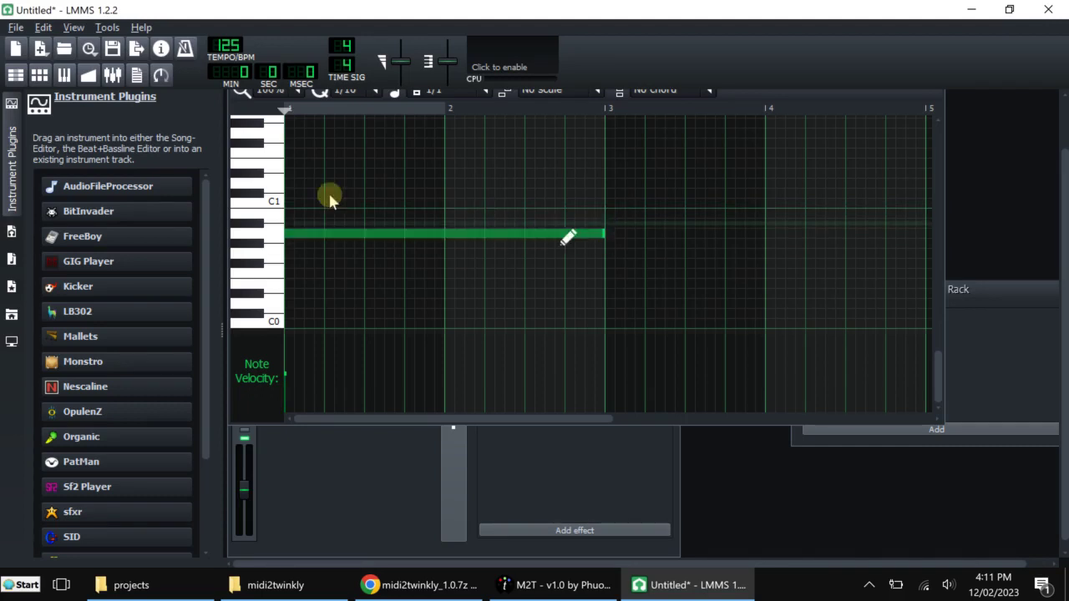
pyautogui.scroll(1, 299, 200)
pyautogui.click(448, 193)
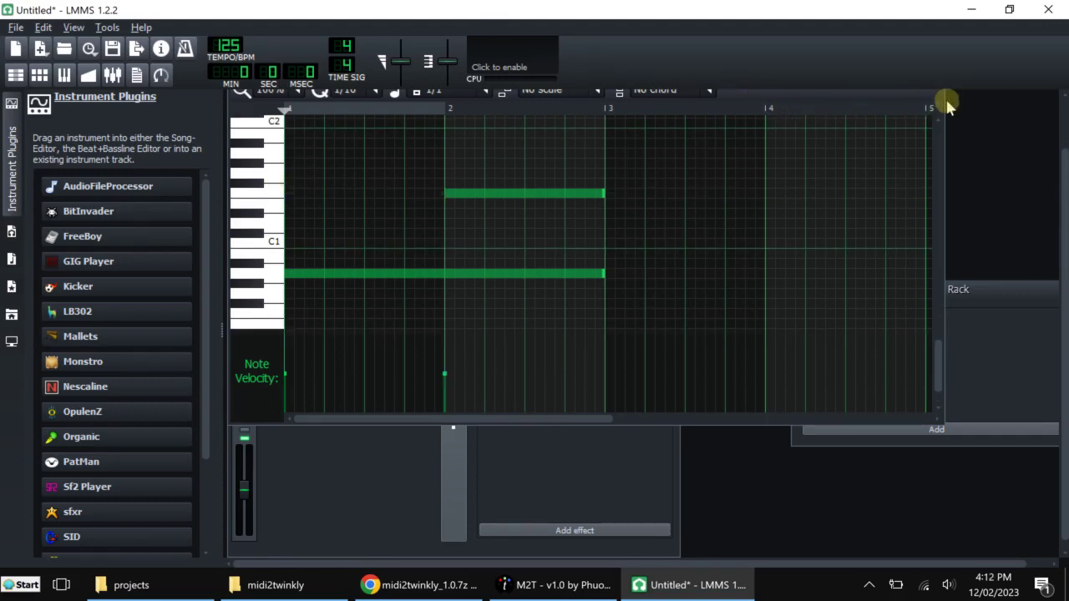
pyautogui.scroll(1, 1063, 117)
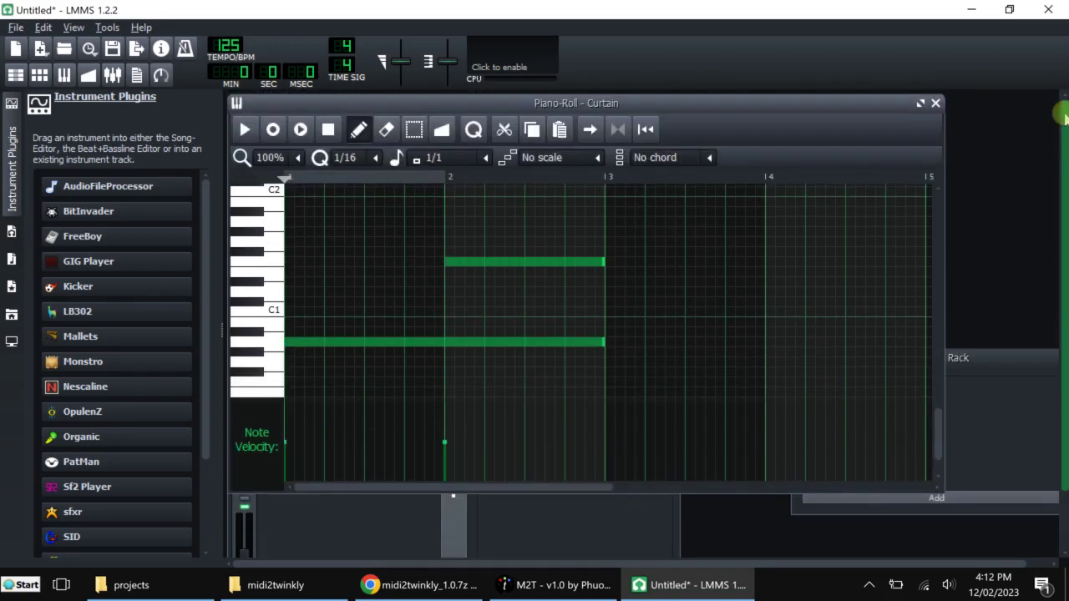
pyautogui.click(935, 106)
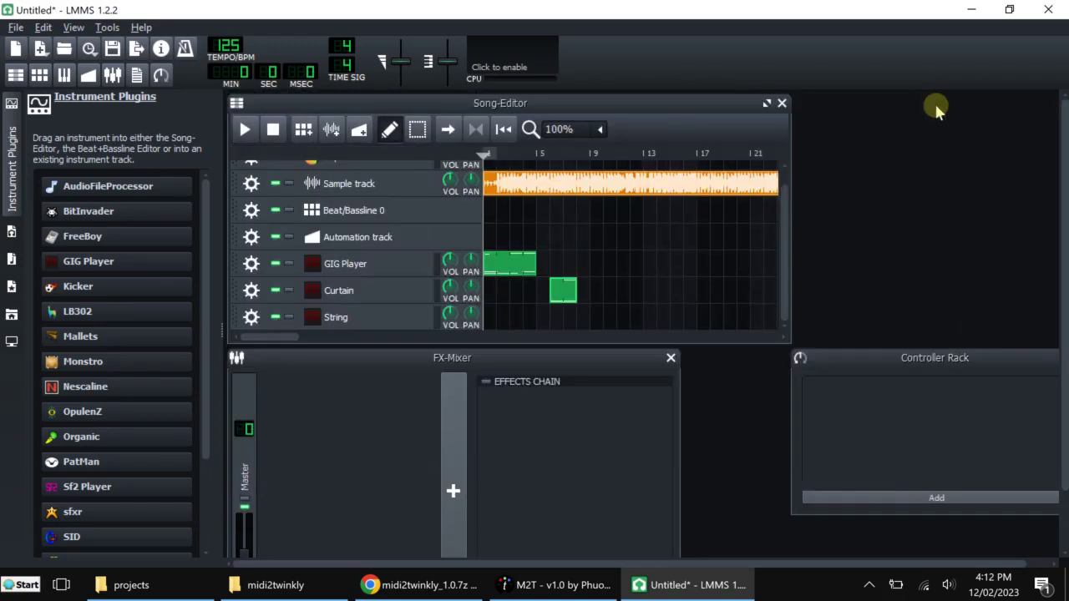
# Create a String clip with a C1 note at the start and a C2 note spanning bars 2–3
pyautogui.click(557, 315)
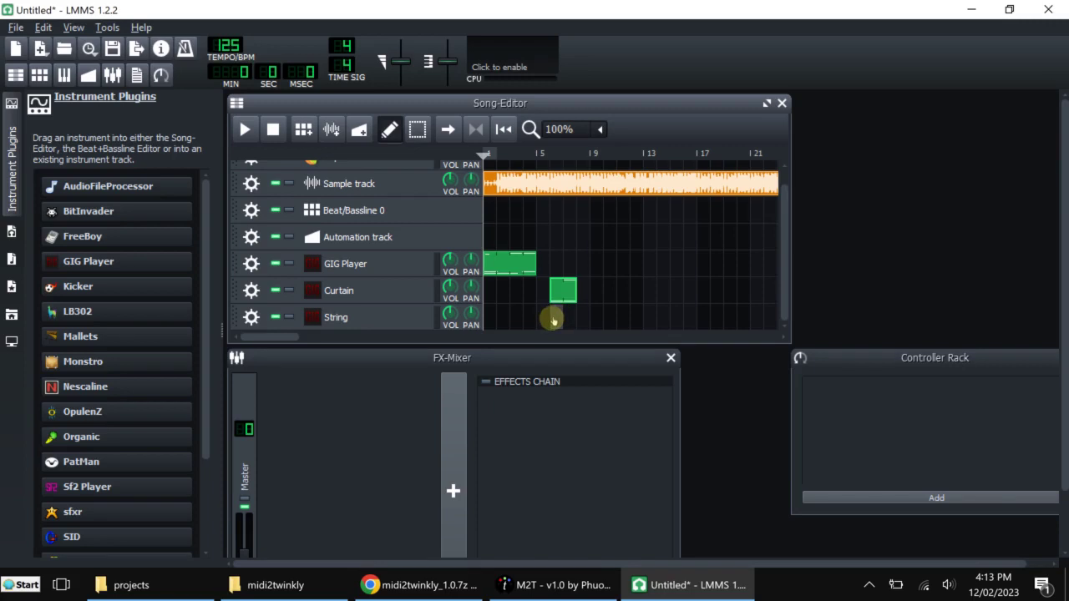
pyautogui.doubleClick(553, 322)
pyautogui.click(288, 363)
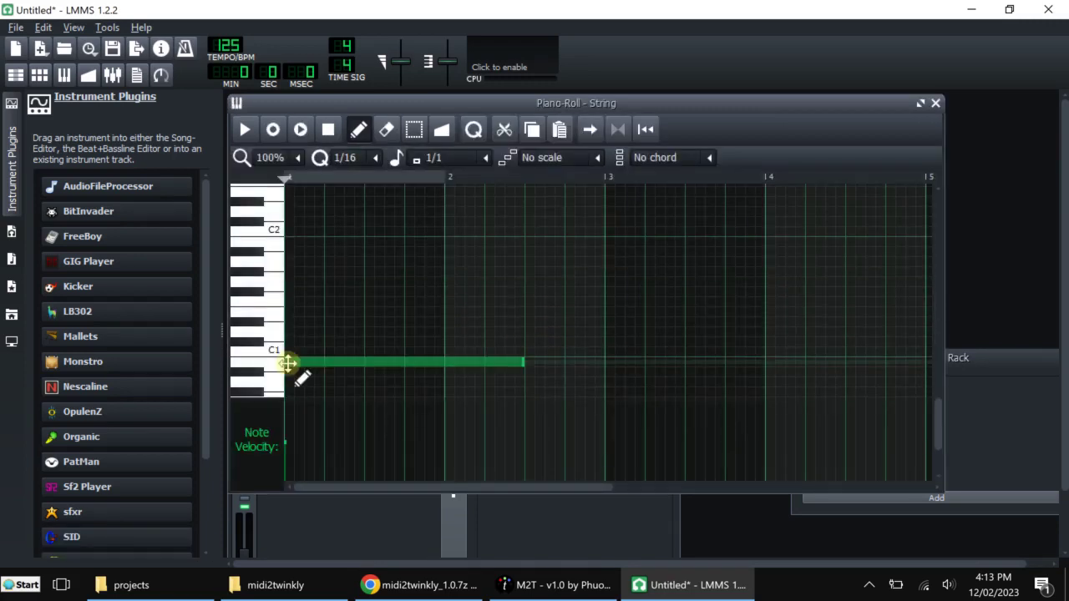
pyautogui.click(278, 367)
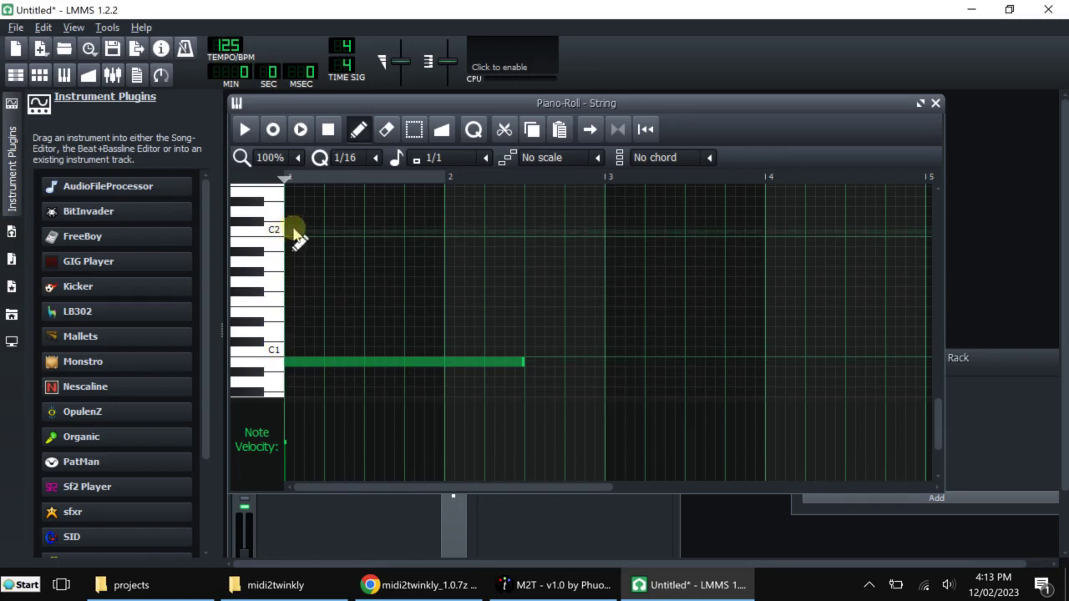
pyautogui.click(447, 233)
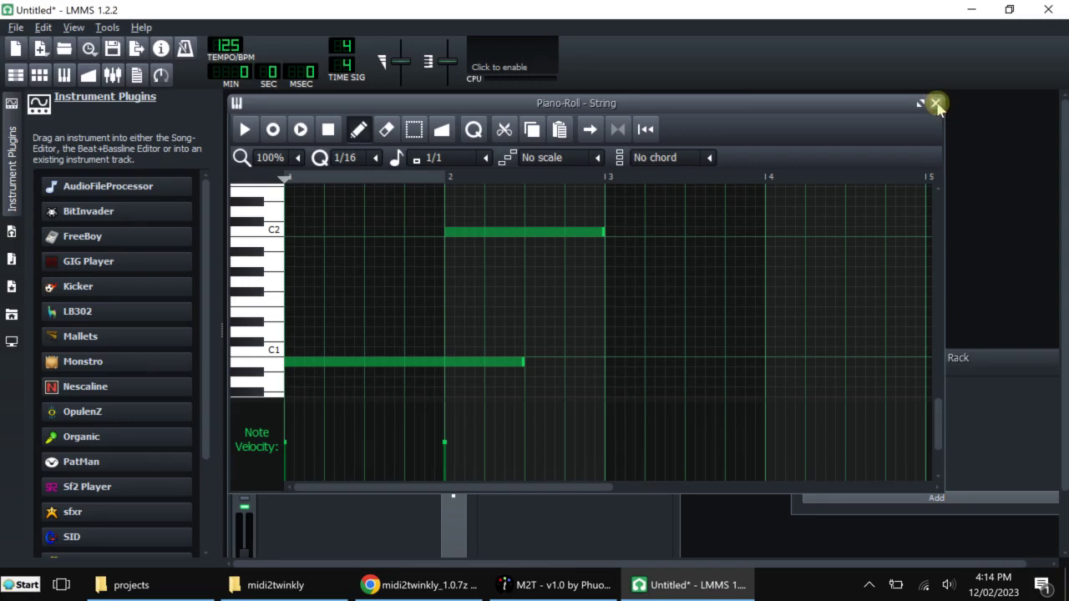
pyautogui.click(936, 104)
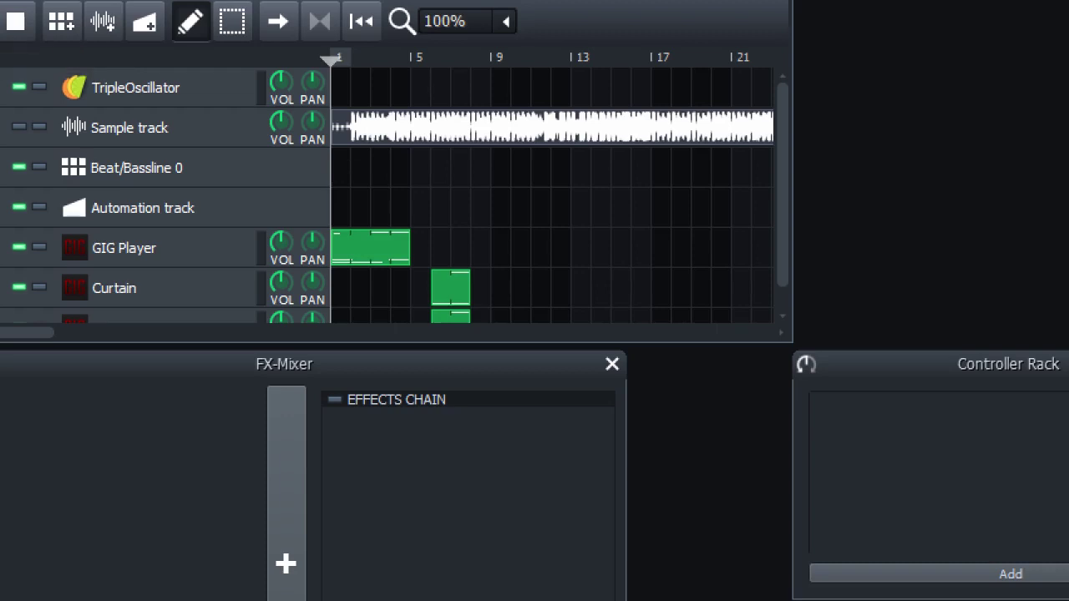
# Play the song with Space to test the light effects, then stop it
pyautogui.press('space')
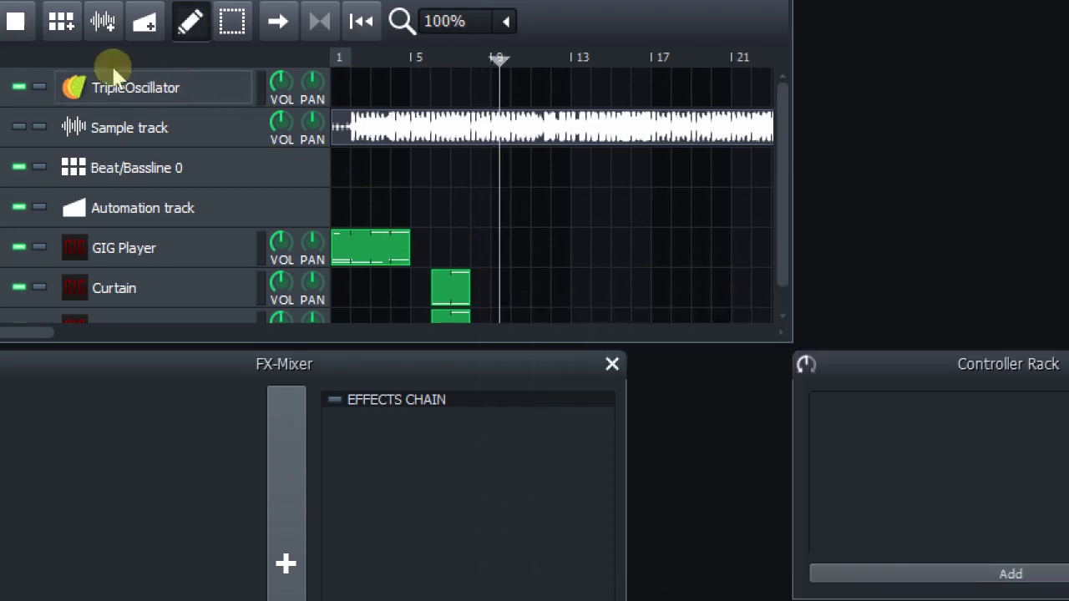
pyautogui.press('space')
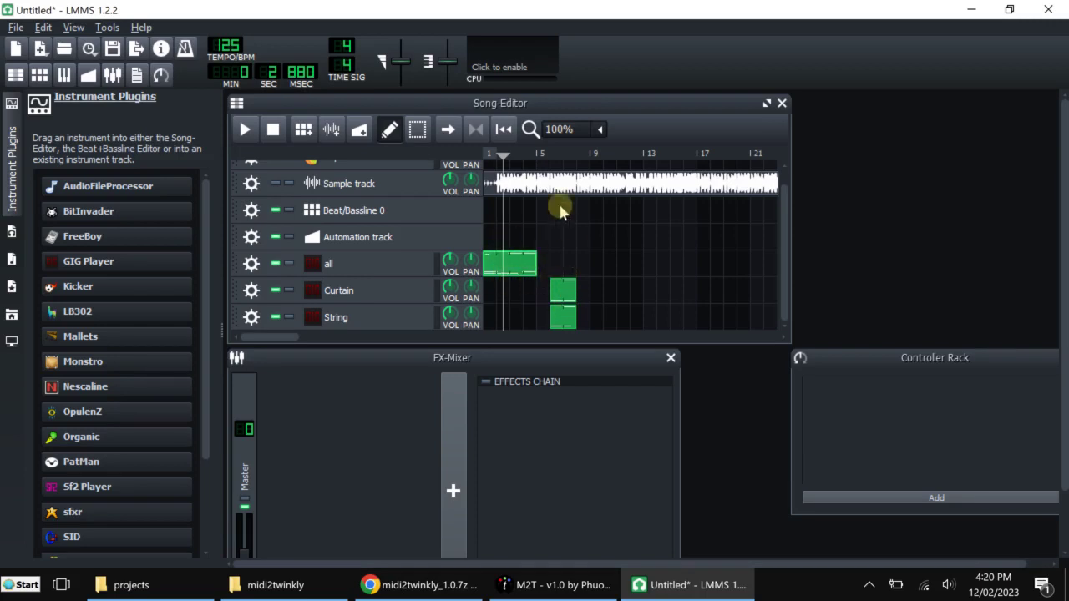
# Position the song-editor playhead at bar 5
pyautogui.click(546, 158)
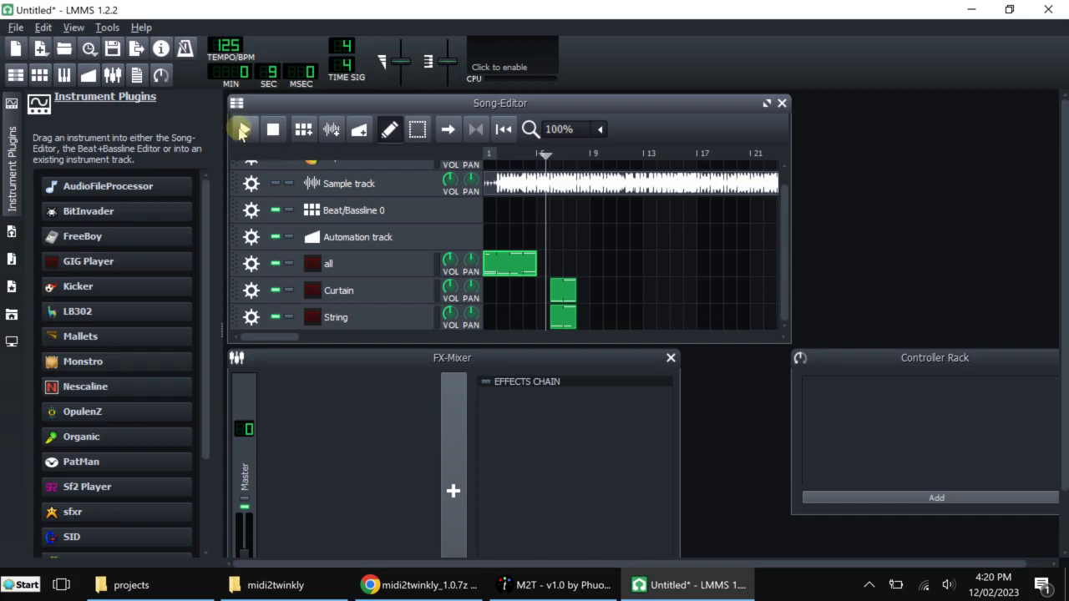
pyautogui.click(559, 158)
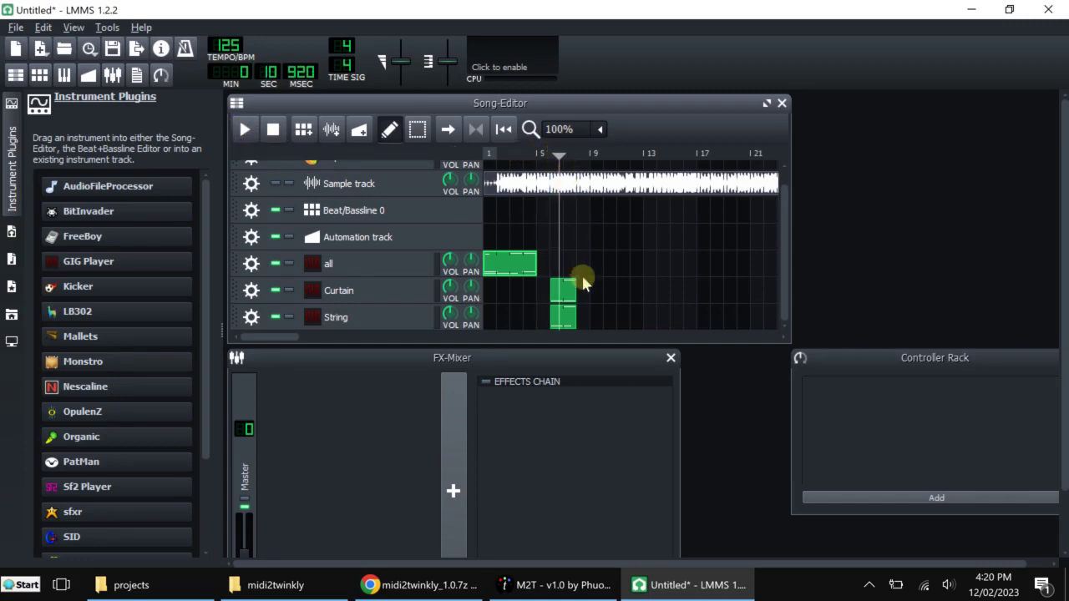
pyautogui.click(545, 153)
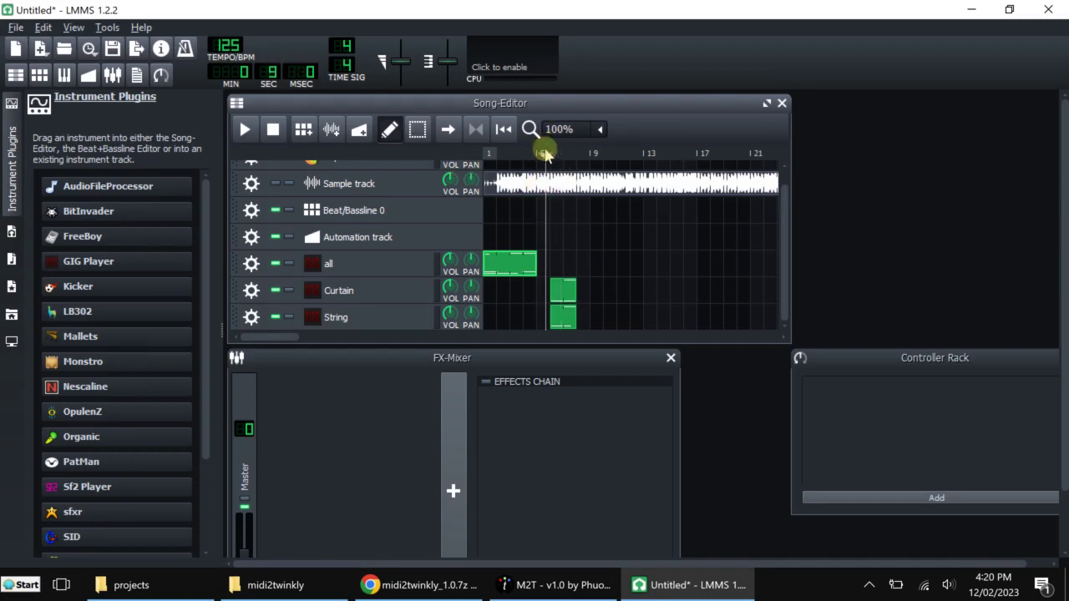
# Copy the Curtain clip and paste a duplicate later on the Curtain track, around bar 11
pyautogui.rightClick(564, 295)
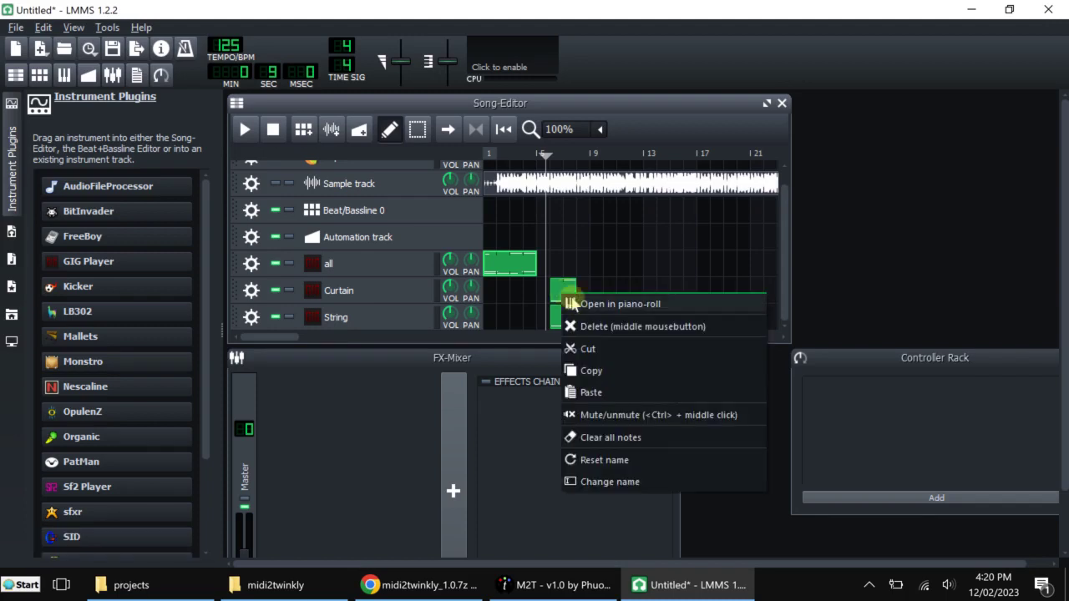
pyautogui.click(611, 370)
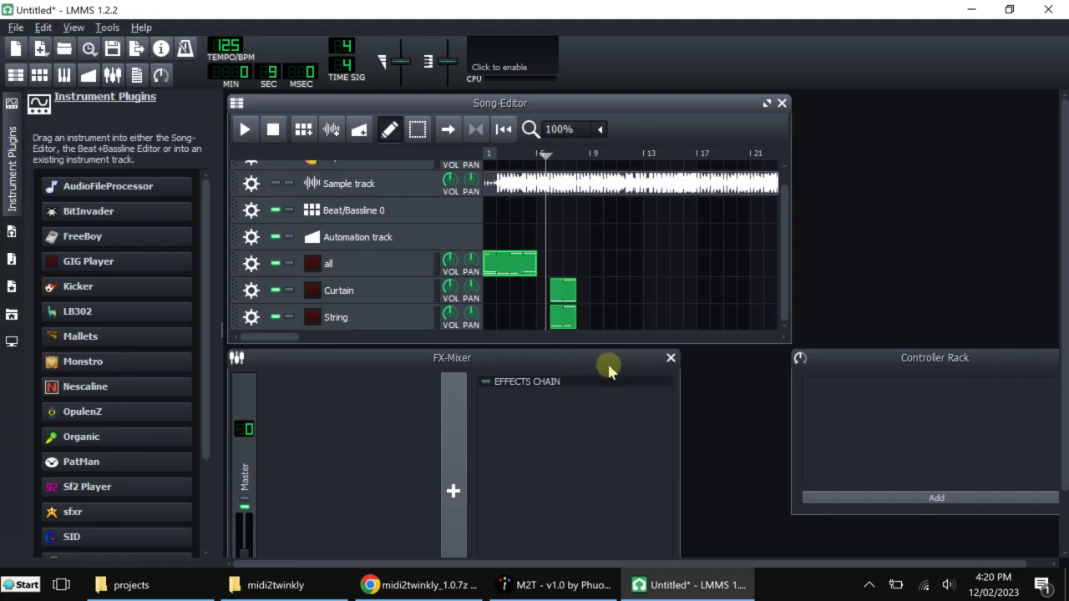
pyautogui.rightClick(622, 296)
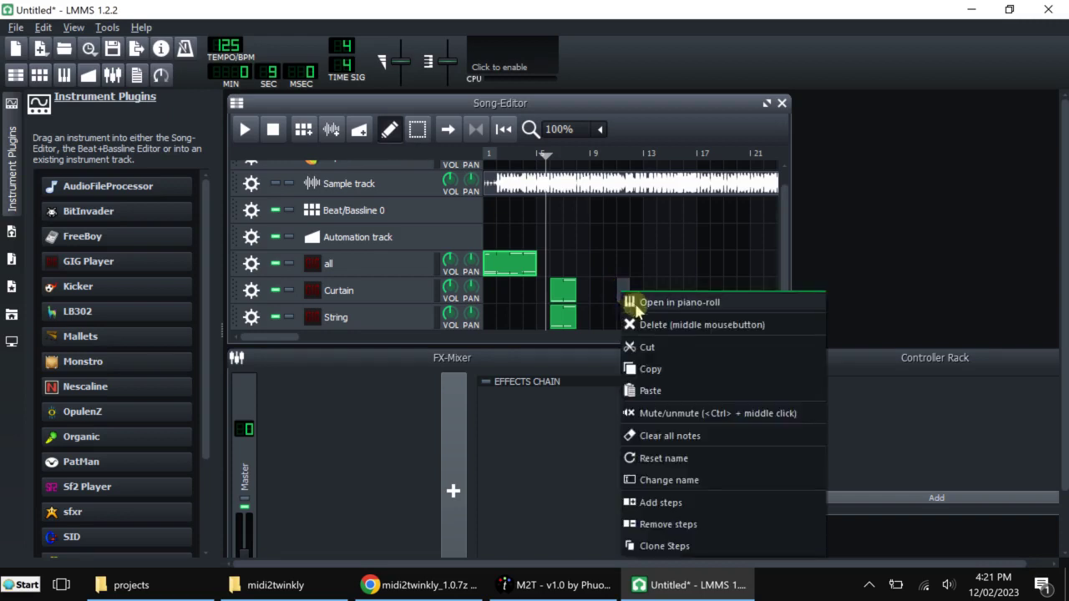
pyautogui.click(668, 390)
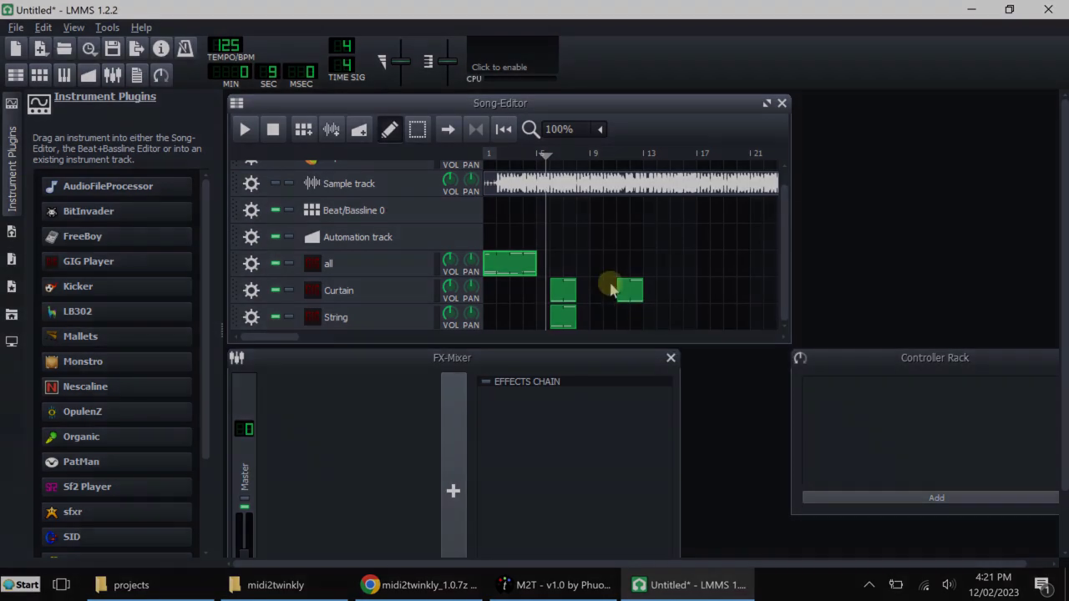